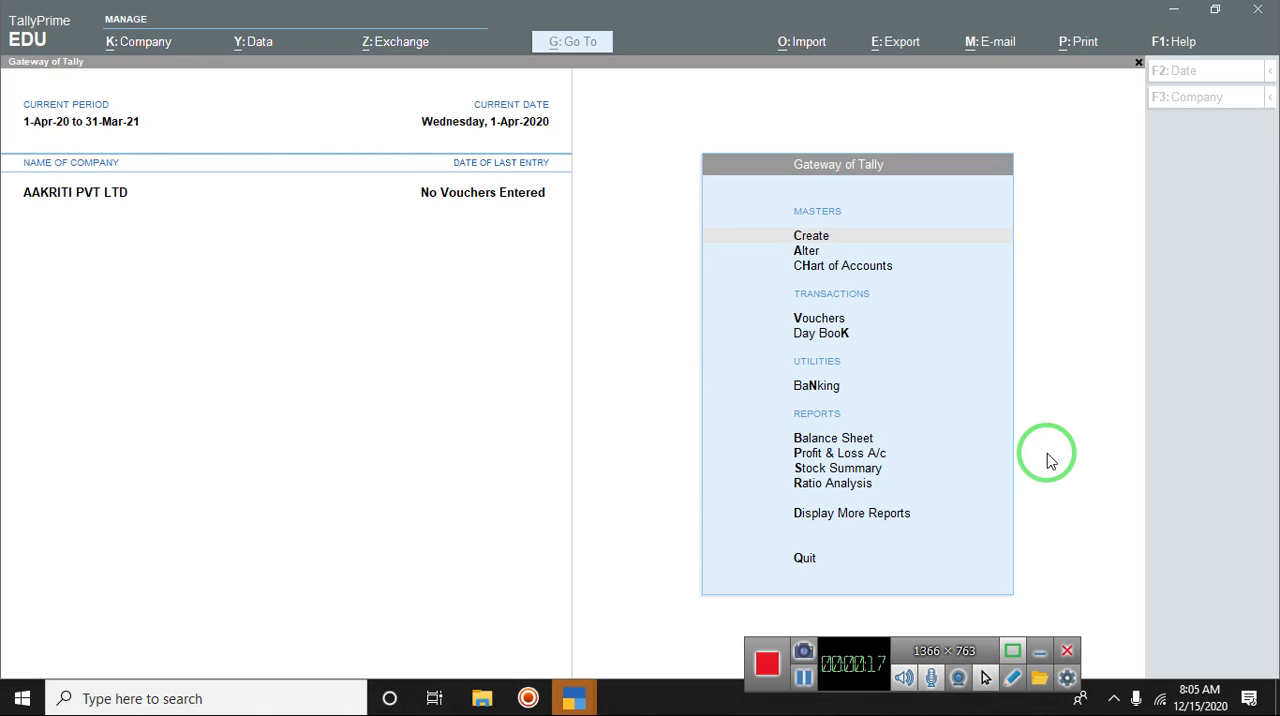
Step: Open the Inventory Books list from the additional reports of the company
{"action": "left_click", "coordinate": [1048, 458]}
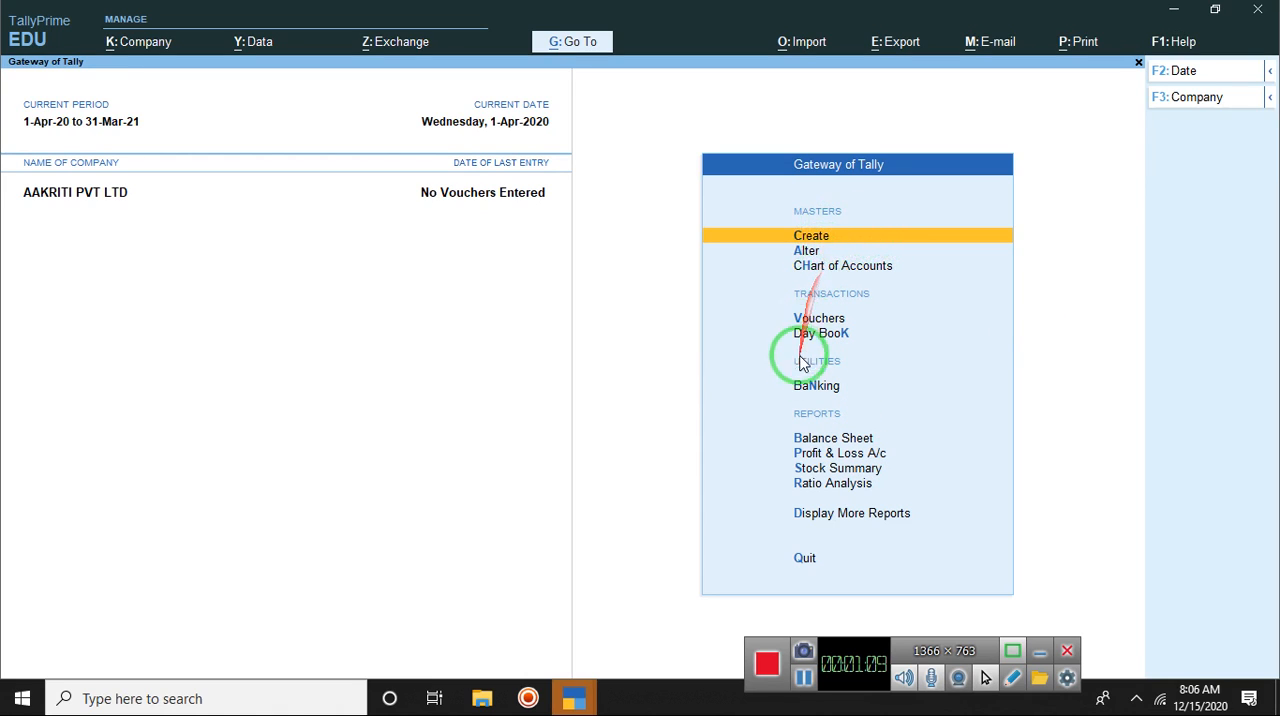
{"action": "left_click", "coordinate": [853, 513]}
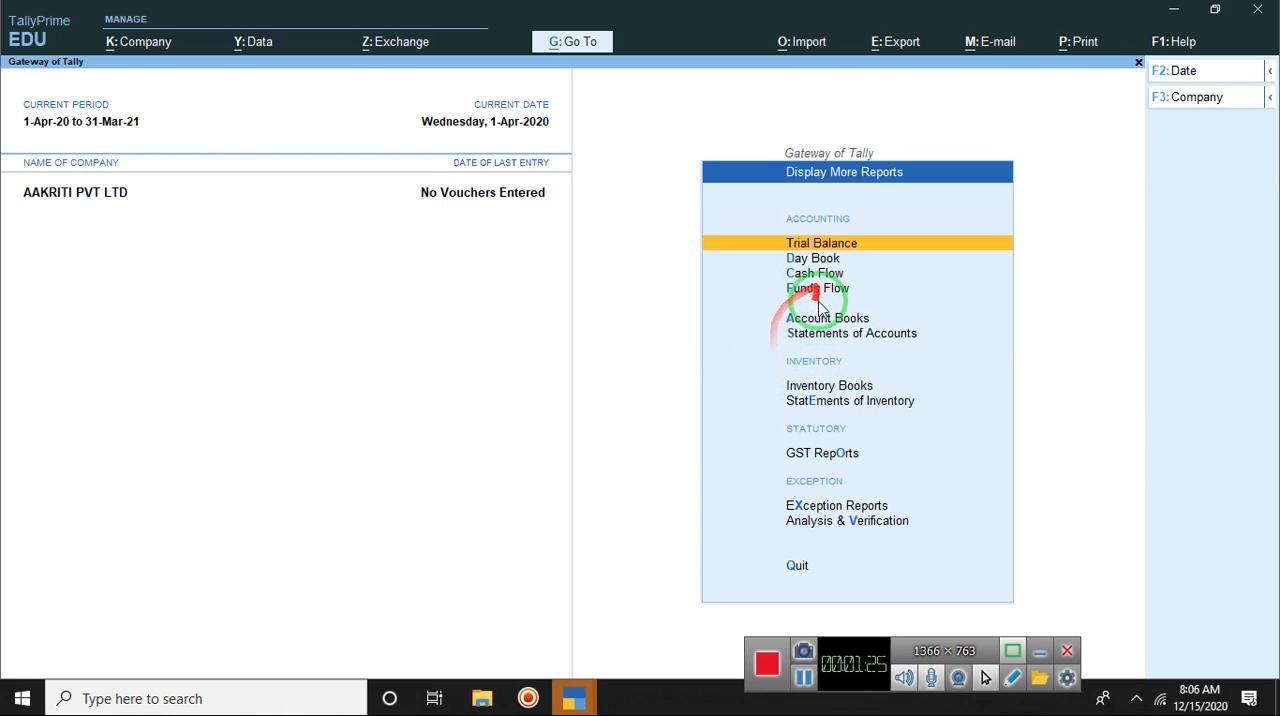
{"action": "left_click", "coordinate": [818, 387]}
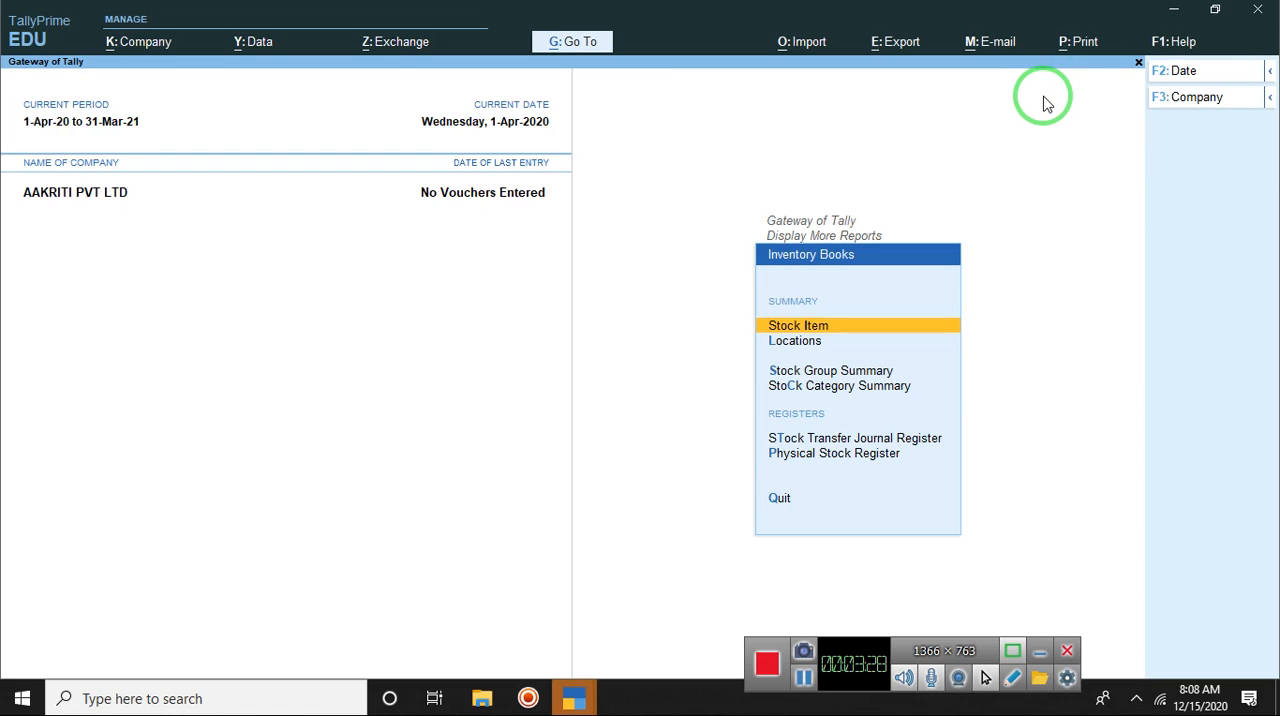
Step: Minimize TallyPrime and open the Accounting rule document from the desktop in Word
{"action": "left_click", "coordinate": [1177, 10]}
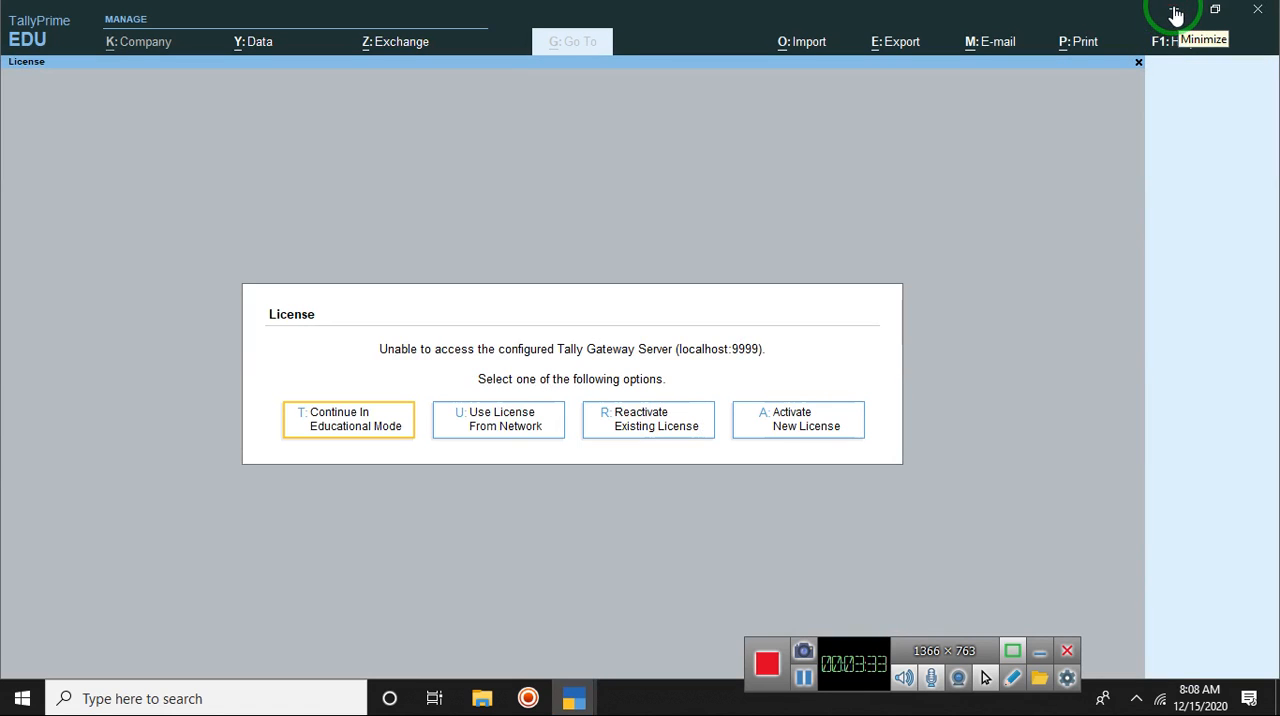
{"action": "left_click", "coordinate": [1175, 12]}
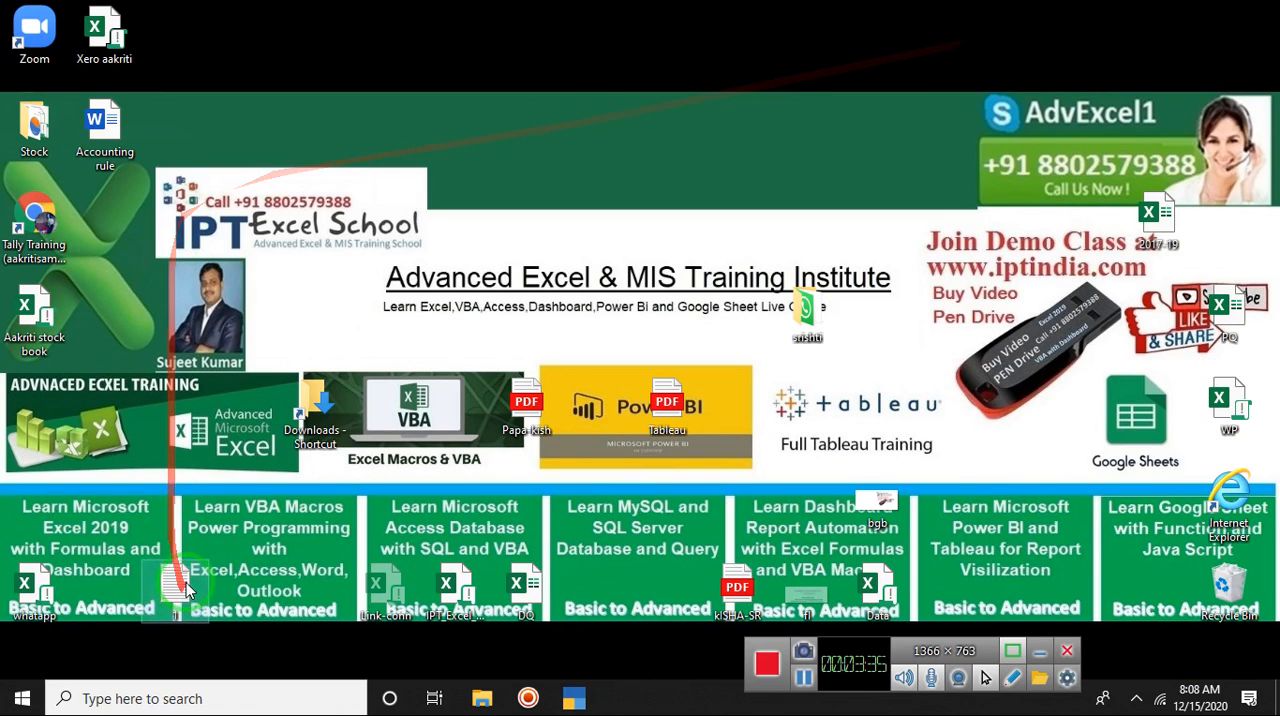
{"action": "left_click", "coordinate": [95, 145]}
{"action": "double_click", "coordinate": [93, 148]}
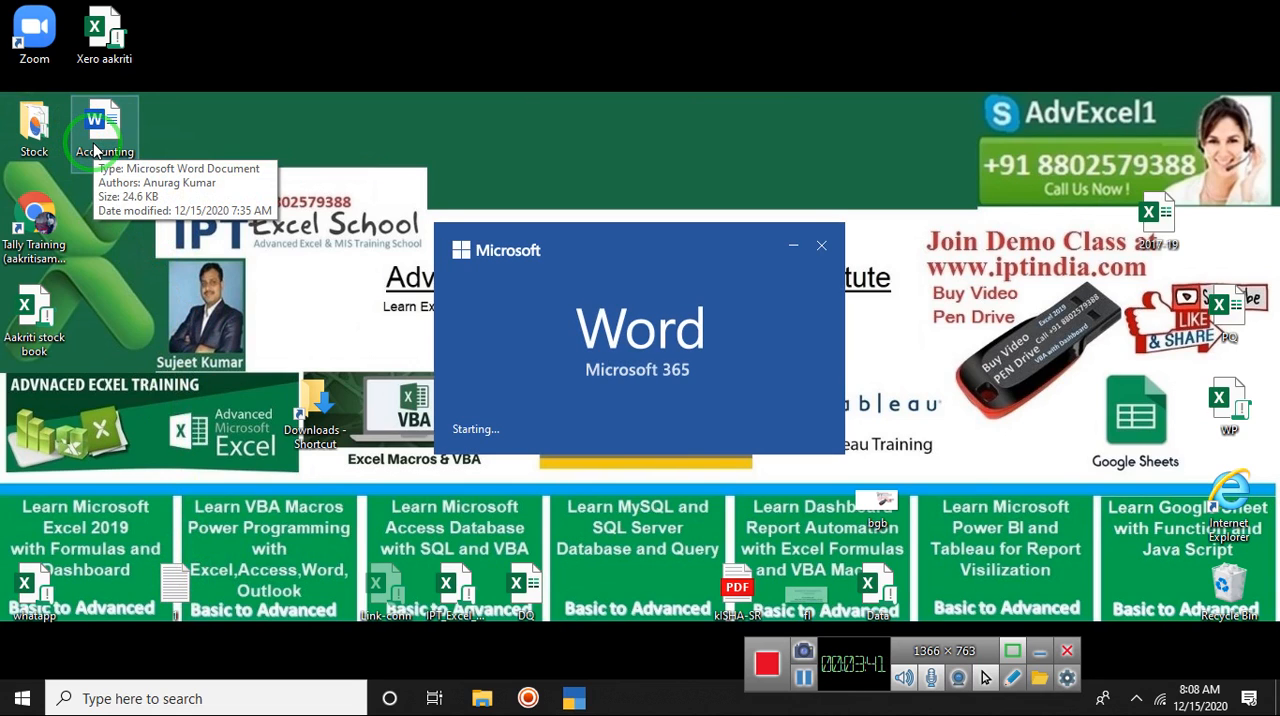
{"action": "left_click", "coordinate": [280, 245]}
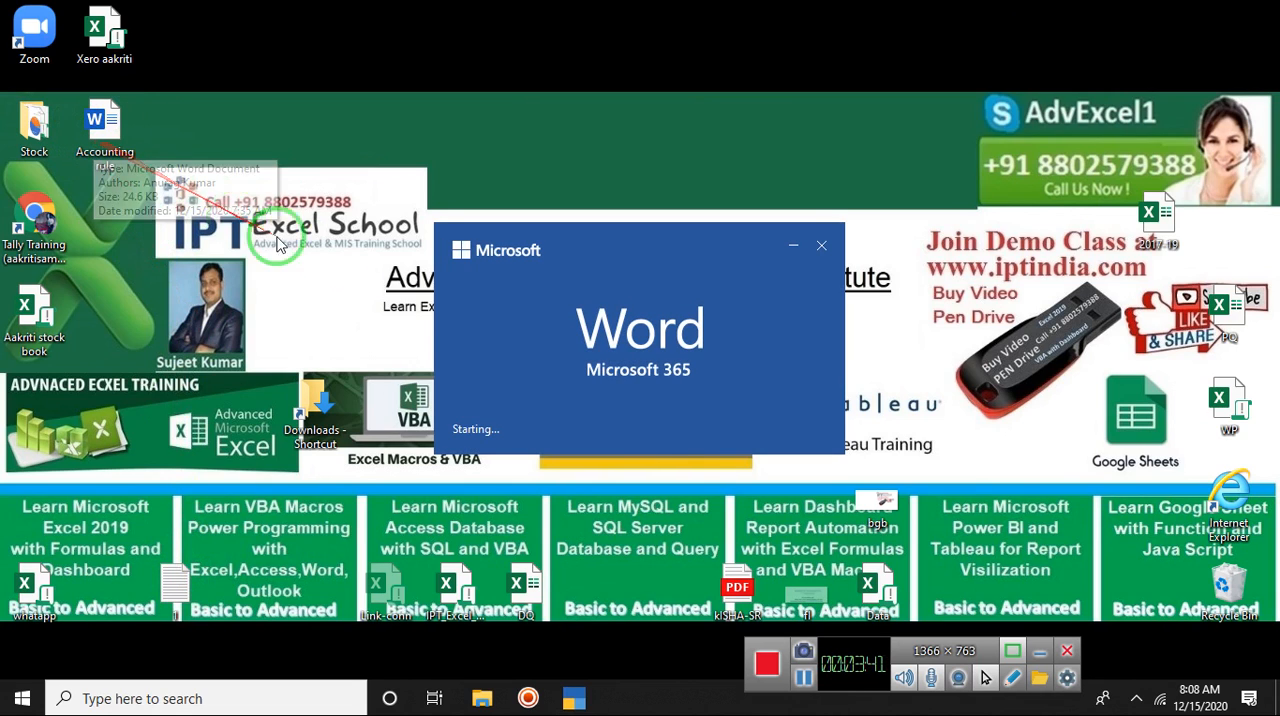
{"action": "left_click", "coordinate": [805, 678]}
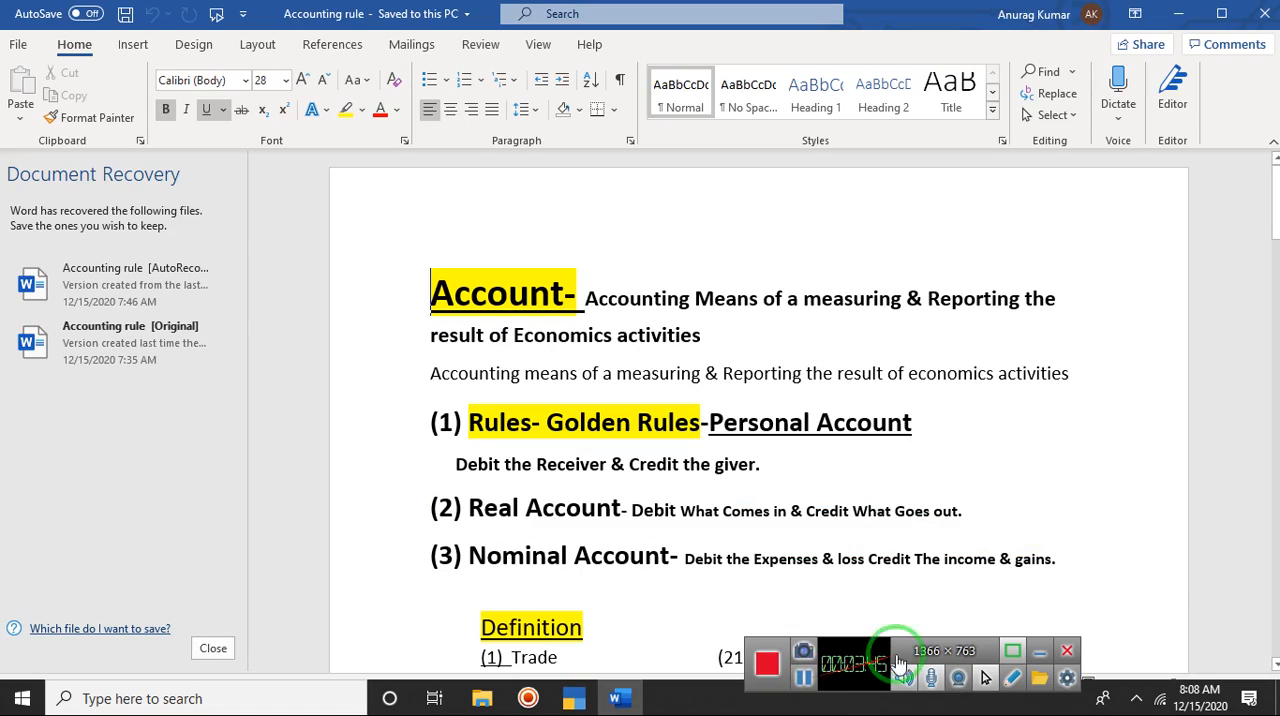
Step: Go to the question "Bought Goods From Computre Plaza in samastipur" on the last page and place the cursor on the line beneath it
{"action": "scroll", "coordinate": [1274, 572], "scroll_direction": "down", "scroll_amount": 3}
{"action": "scroll", "coordinate": [1275, 575], "scroll_direction": "down", "scroll_amount": 20}
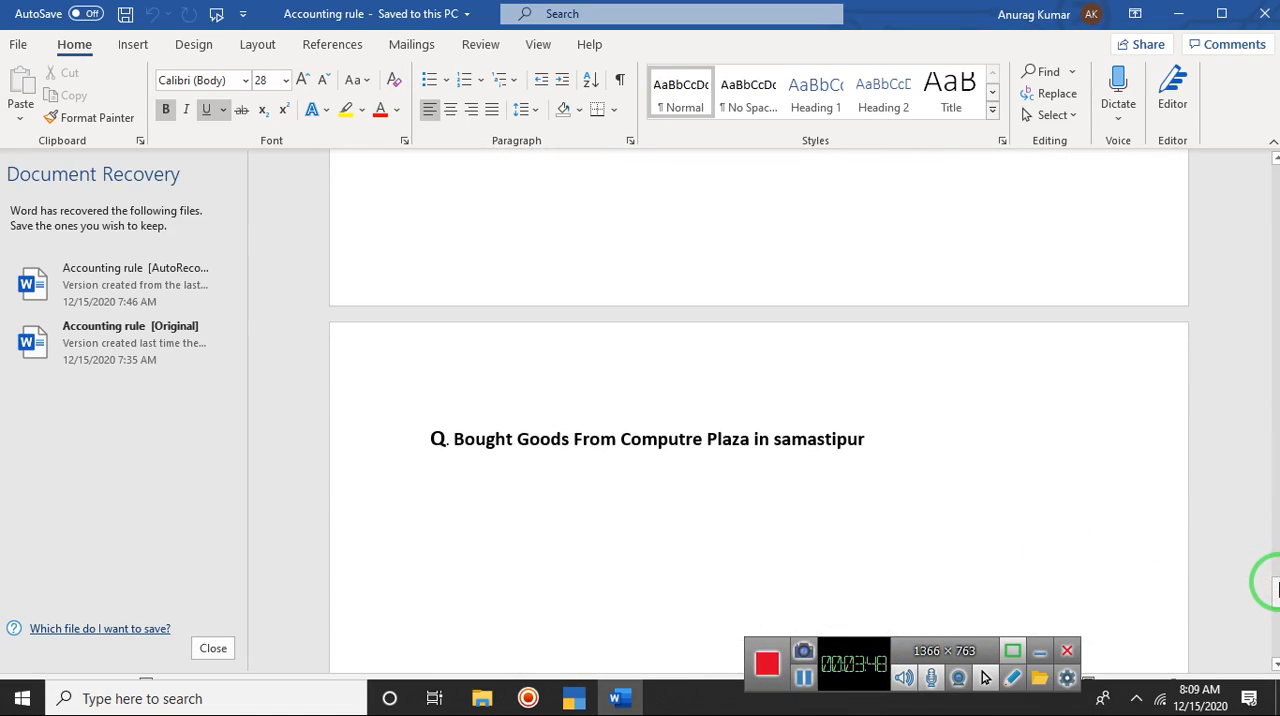
{"action": "left_click_drag", "start_coordinate": [1277, 586], "coordinate": [1276, 610]}
{"action": "left_click", "coordinate": [1277, 585]}
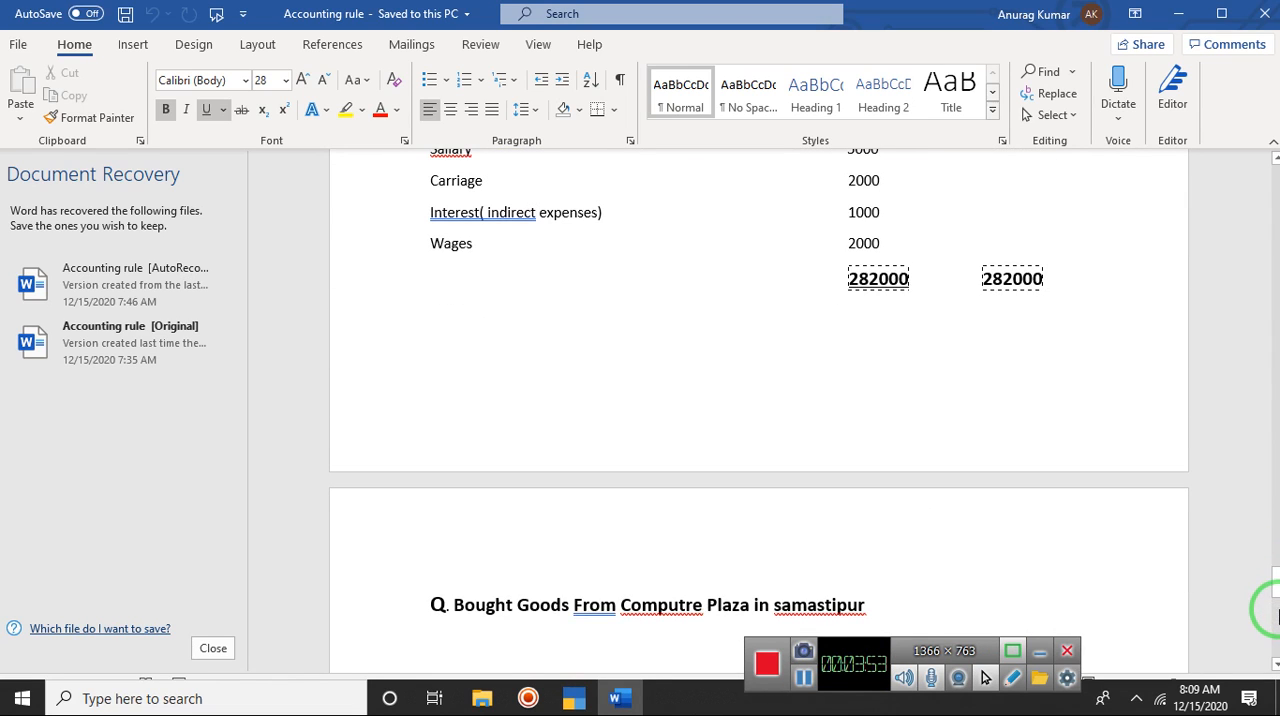
{"action": "left_click", "coordinate": [1278, 612]}
{"action": "left_click", "coordinate": [1277, 587]}
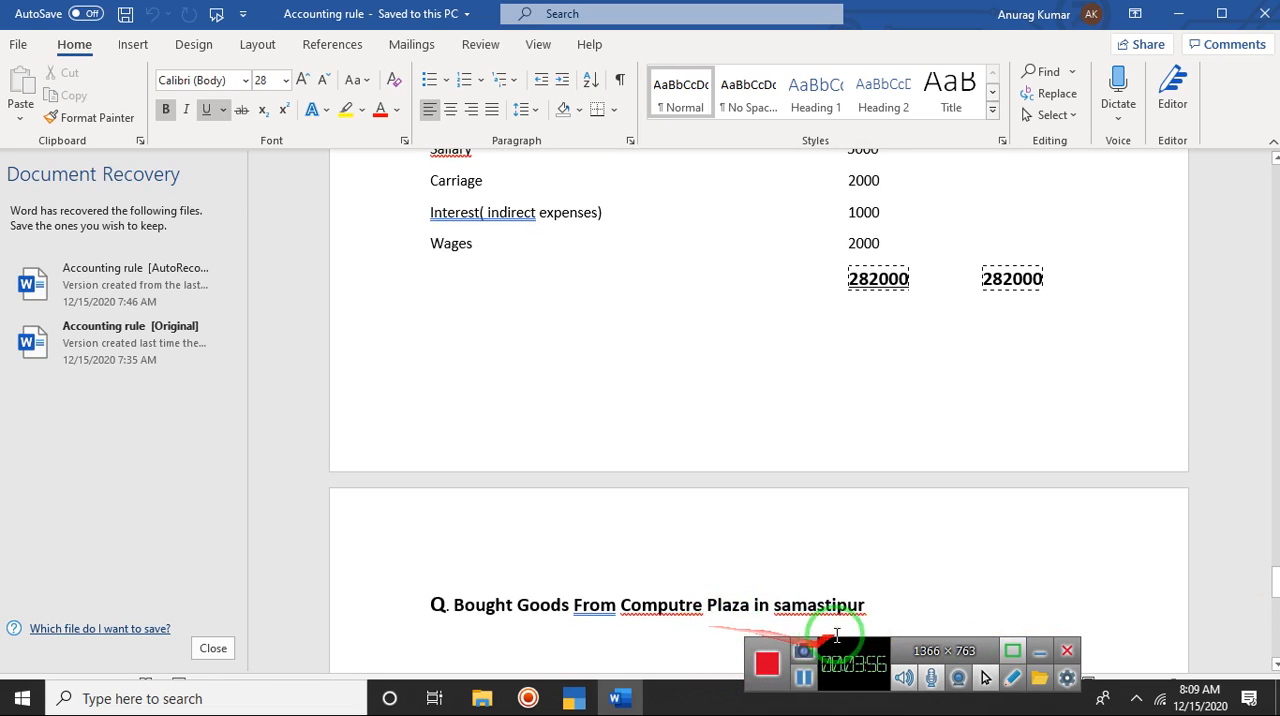
{"action": "left_click", "coordinate": [880, 602]}
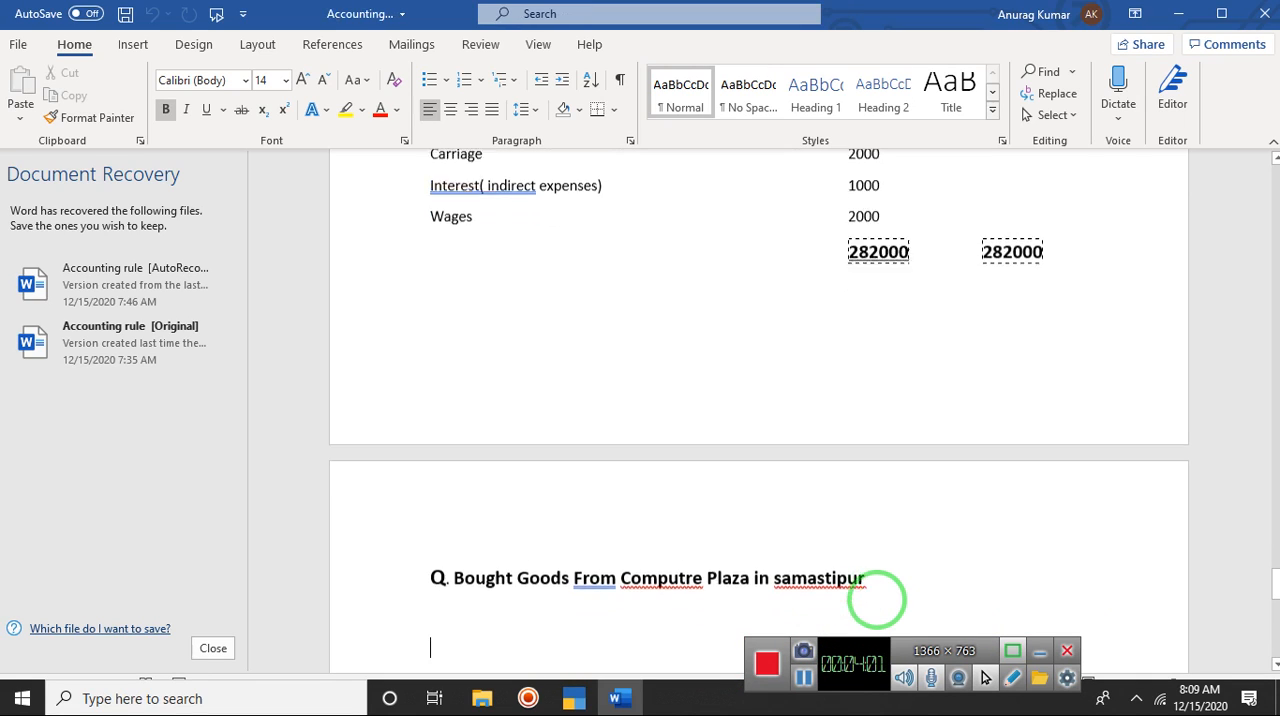
{"action": "key", "text": "Return"}
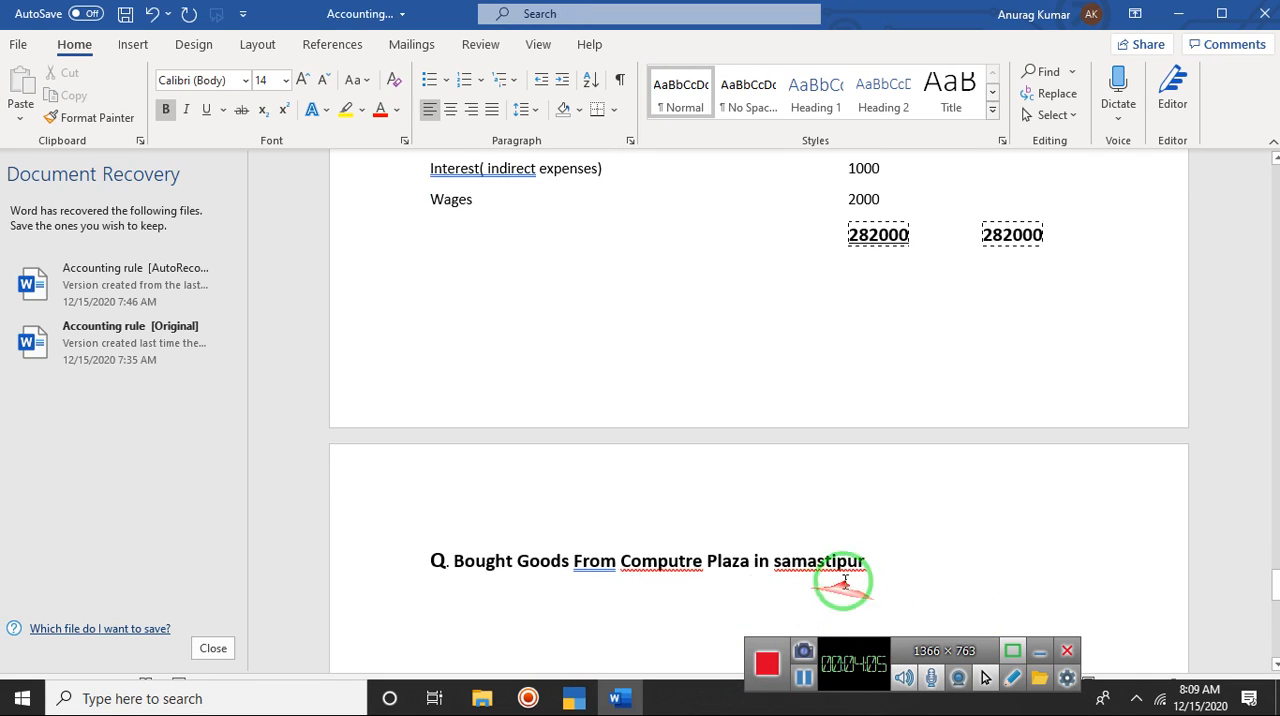
{"action": "left_click", "coordinate": [452, 604]}
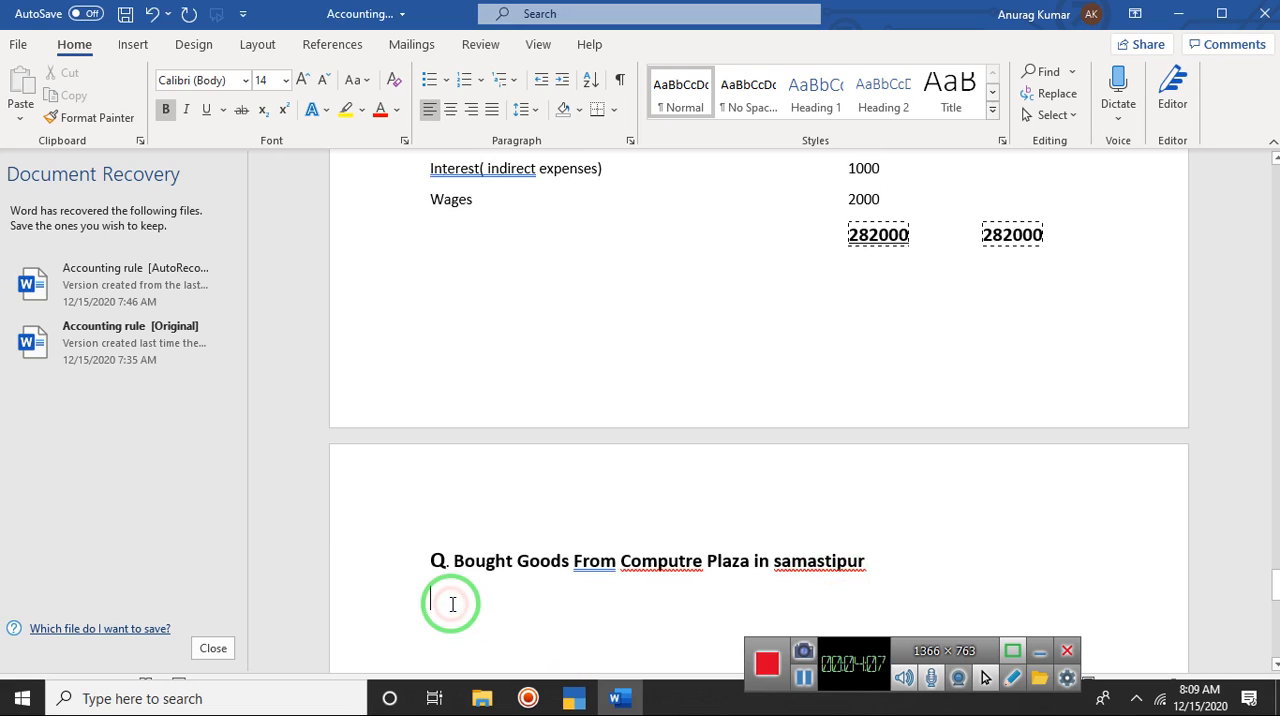
Step: Enter the first item line "1. mouse (INTEX)" below the question
{"action": "type", "text": "1"}
{"action": "type", "text": "mc"}
{"action": "type", "text": "use"}
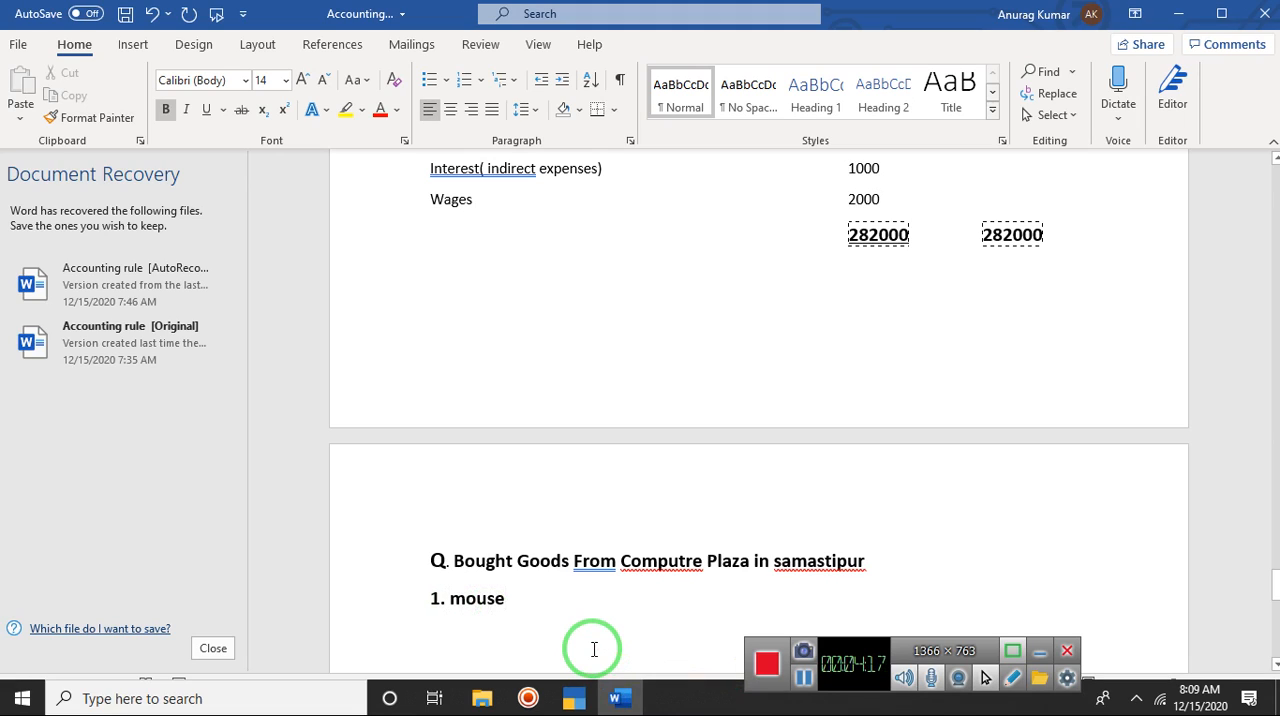
{"action": "type", "text": " (INTEX)"}
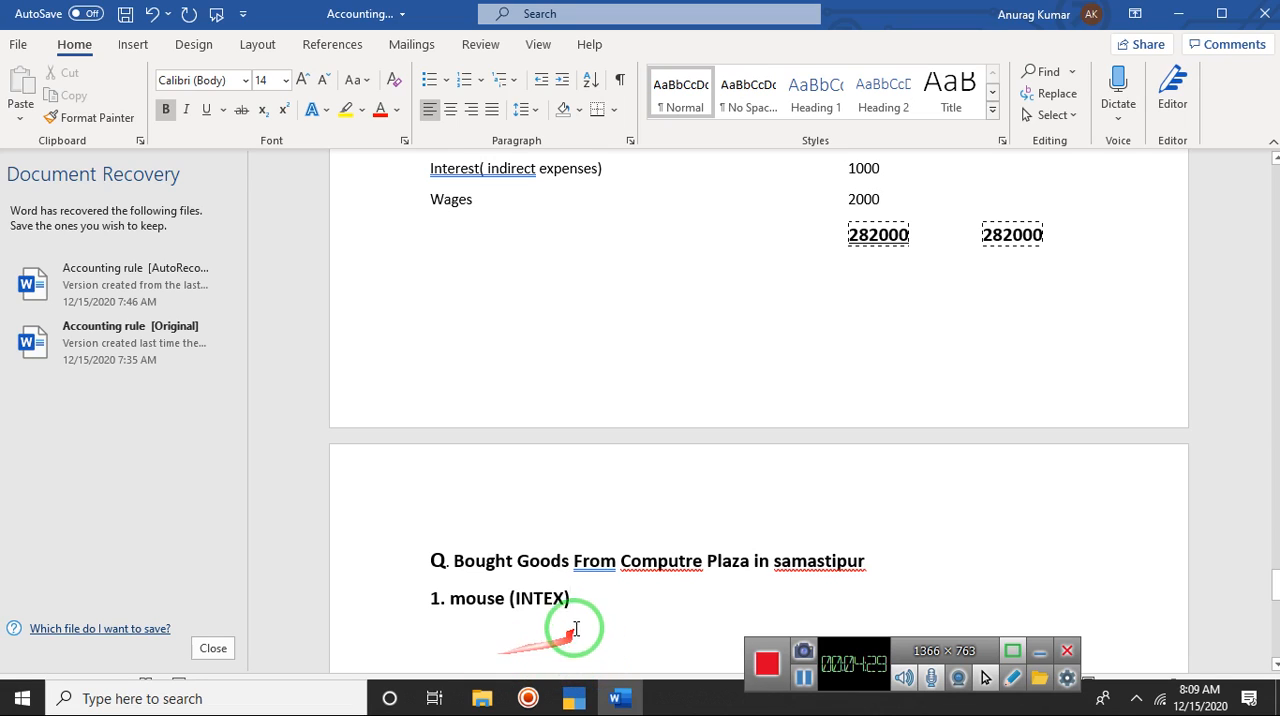
Step: Insert a blank line above the mouse entry and enter the column heading "Item" on it, slightly indented
{"action": "left_click", "coordinate": [428, 598]}
{"action": "key", "text": "Return"}
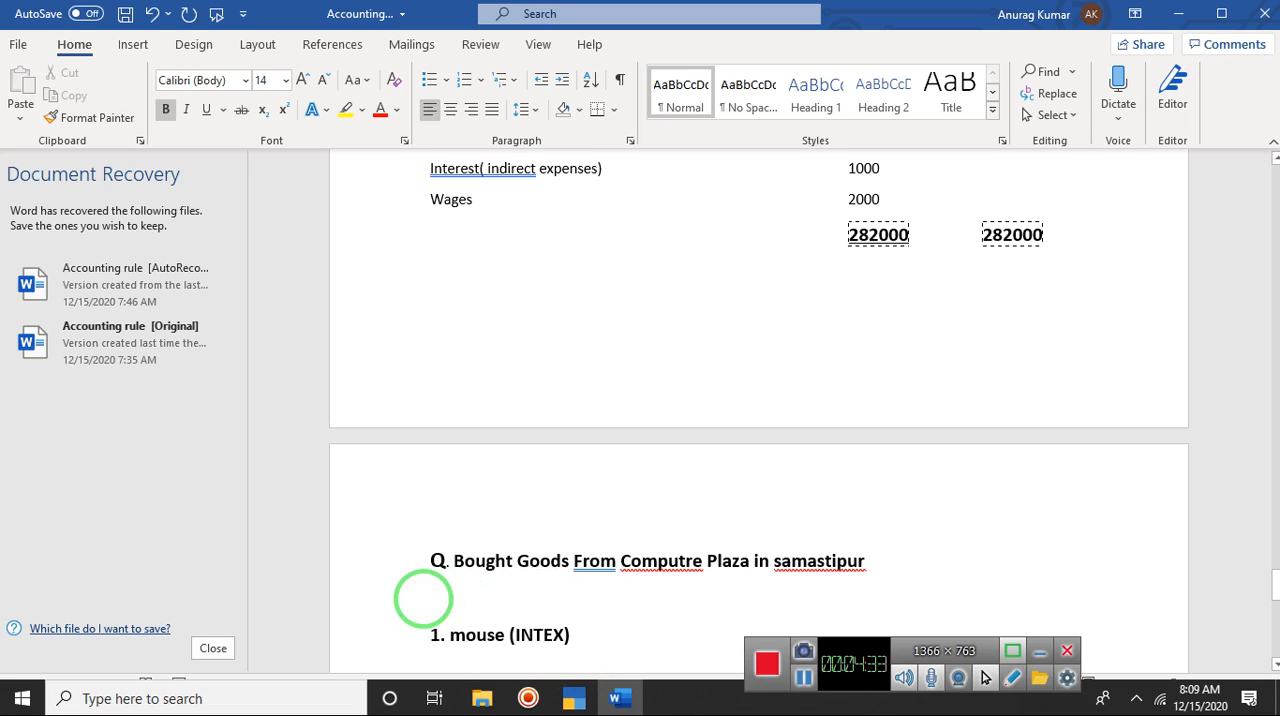
{"action": "double_click", "coordinate": [460, 602]}
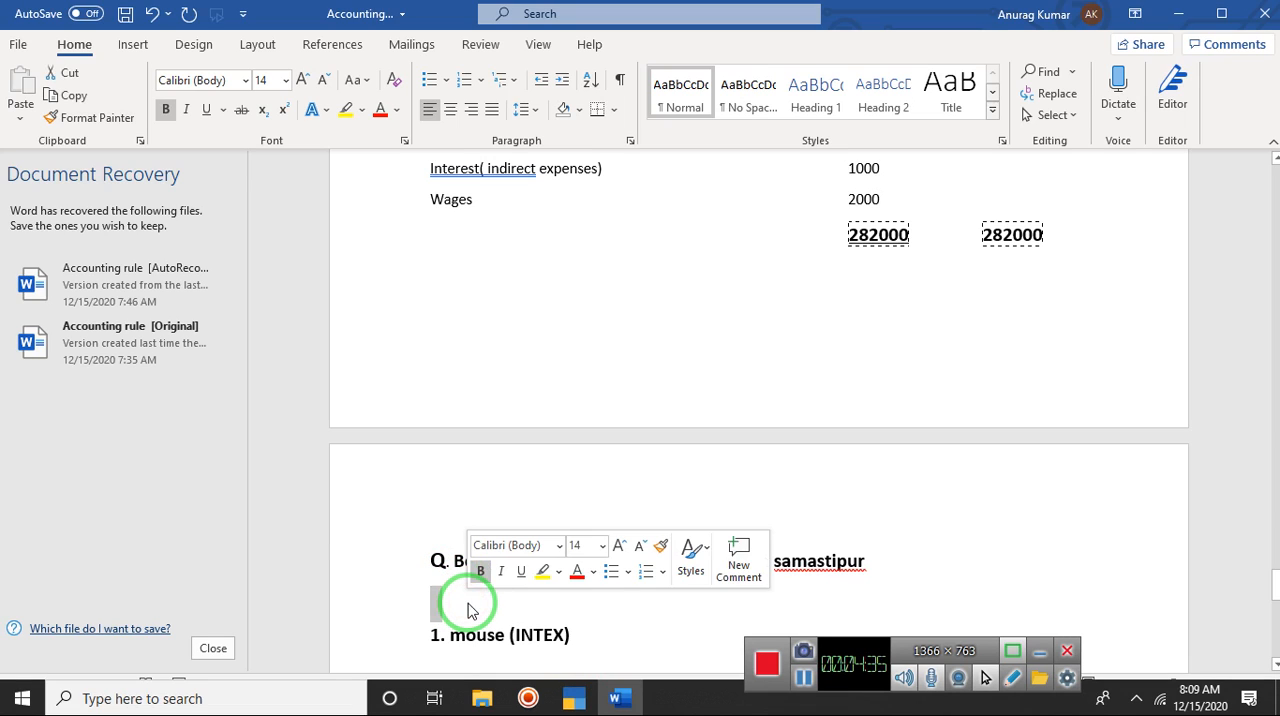
{"action": "left_click", "coordinate": [466, 604]}
{"action": "left_click", "coordinate": [467, 598]}
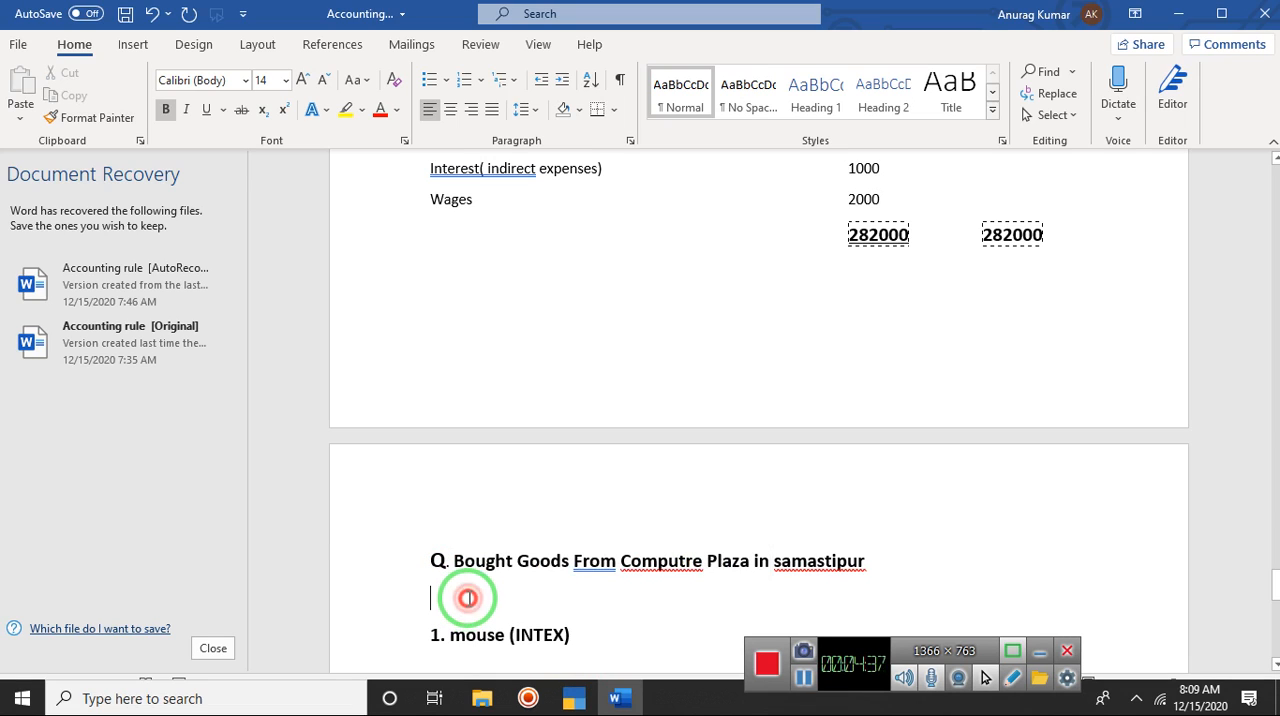
{"action": "double_click", "coordinate": [467, 598]}
{"action": "left_click", "coordinate": [467, 598]}
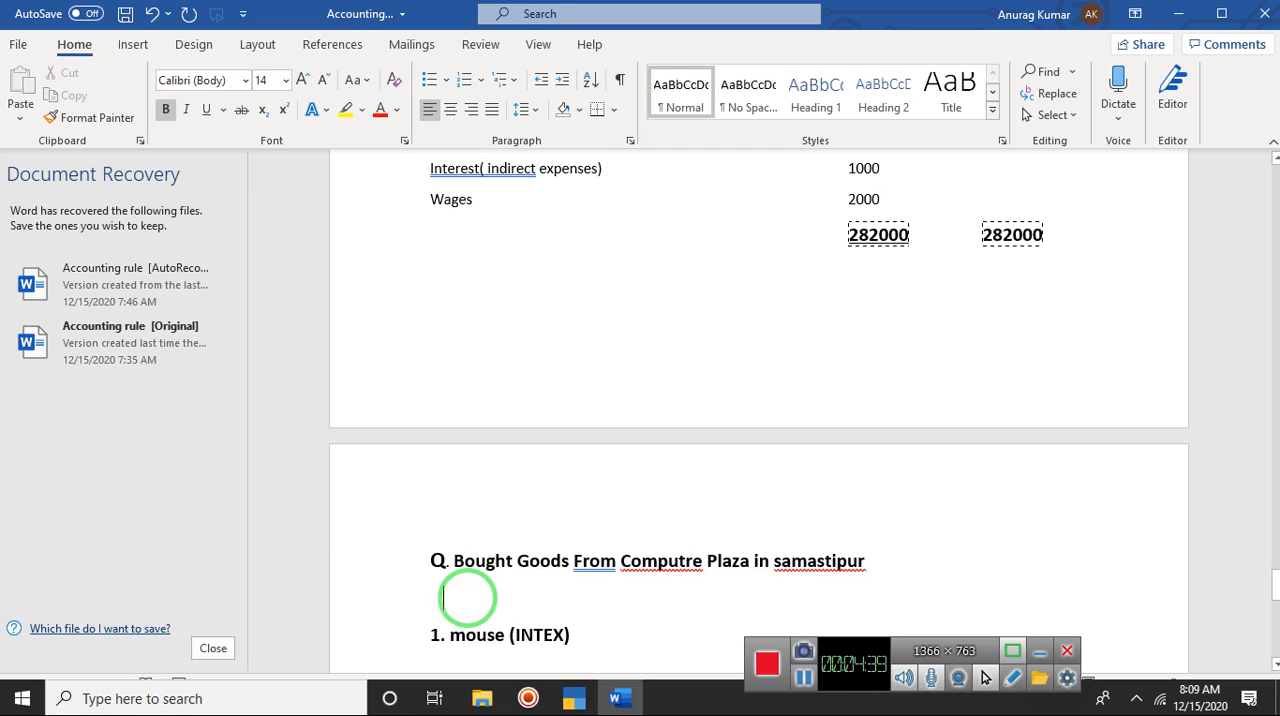
{"action": "type", "text": "Item"}
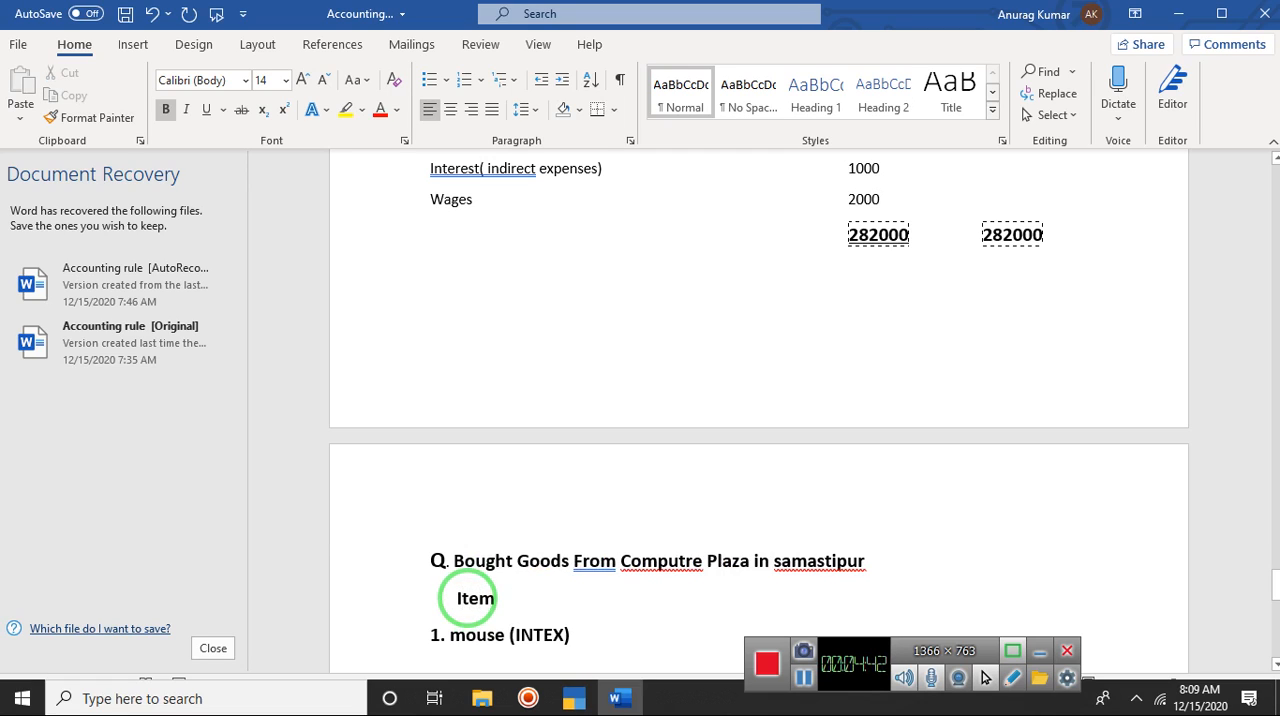
Step: Add the column headings "Qty", "Rate" and "Amount" spaced out along the line with the Item heading
{"action": "double_click", "coordinate": [670, 599]}
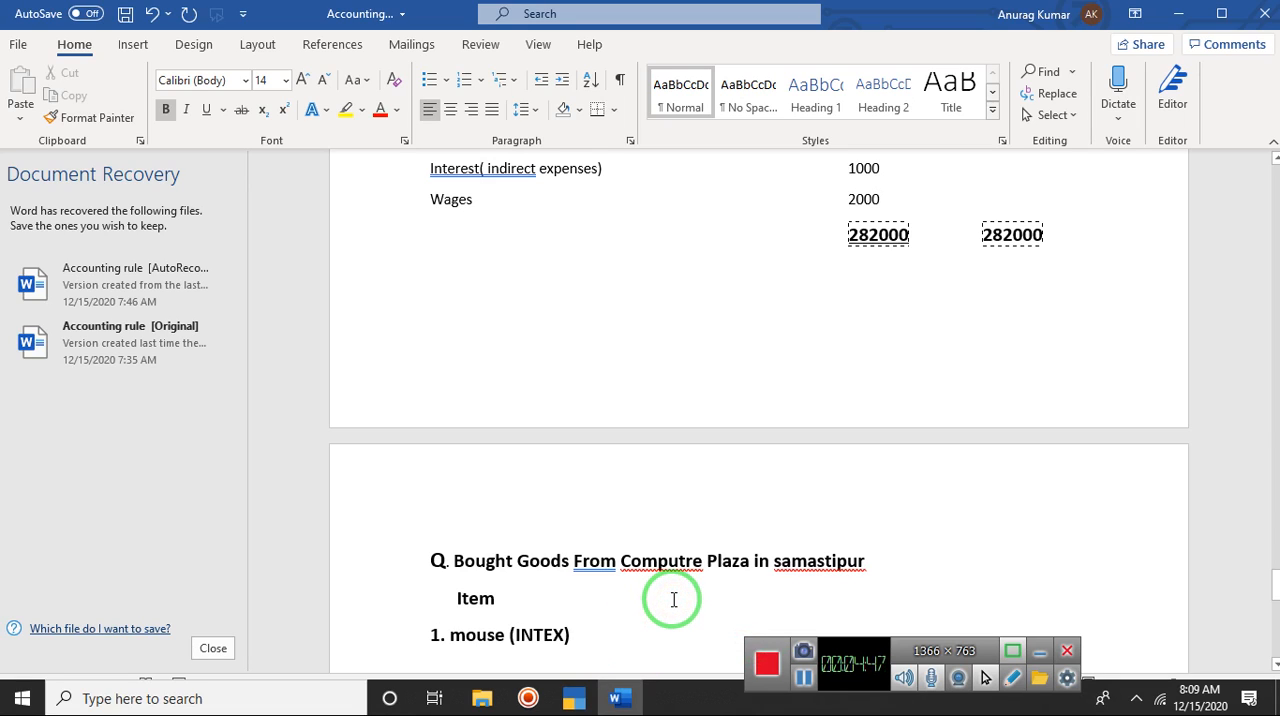
{"action": "type", "text": "Qty"}
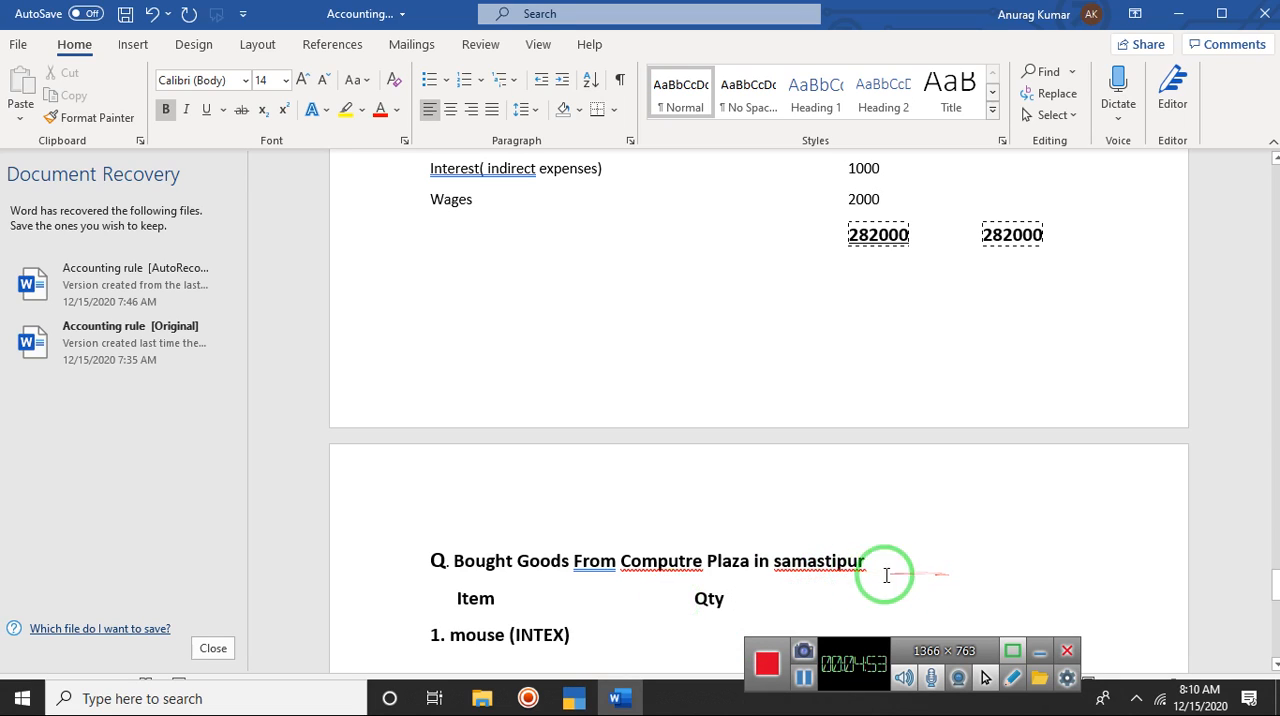
{"action": "double_click", "coordinate": [845, 593]}
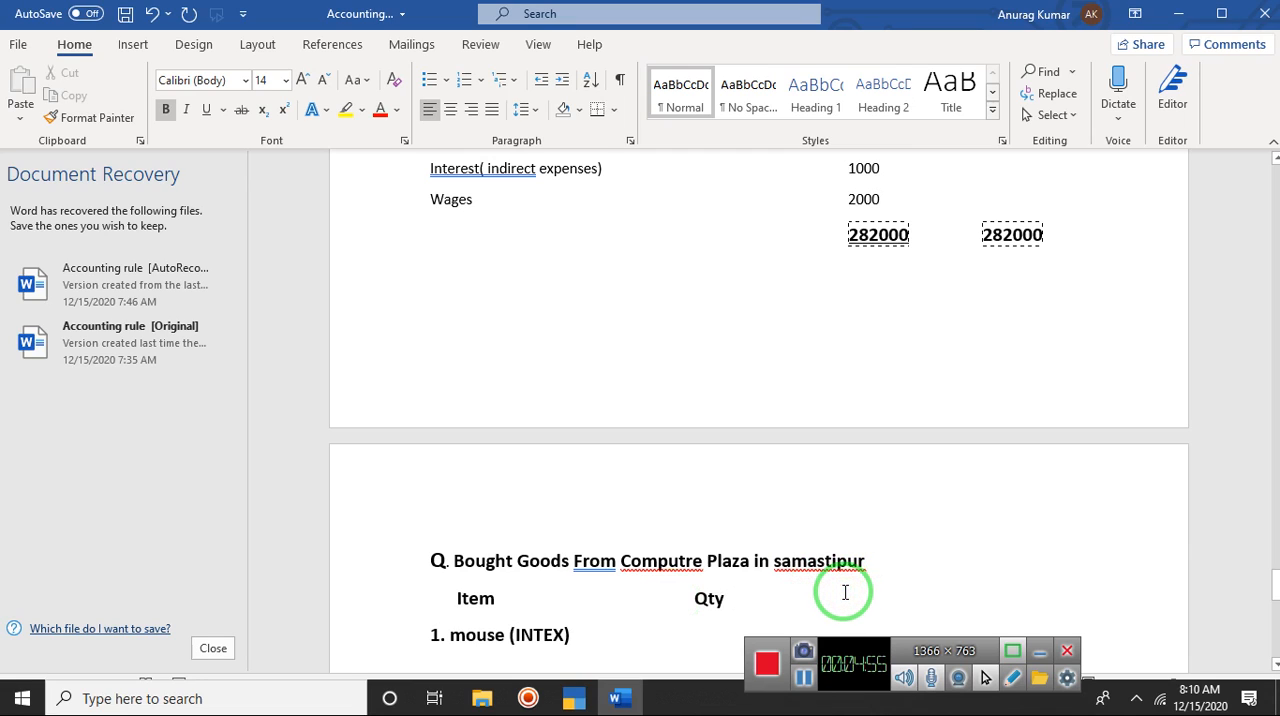
{"action": "type", "text": "Ratwe"}
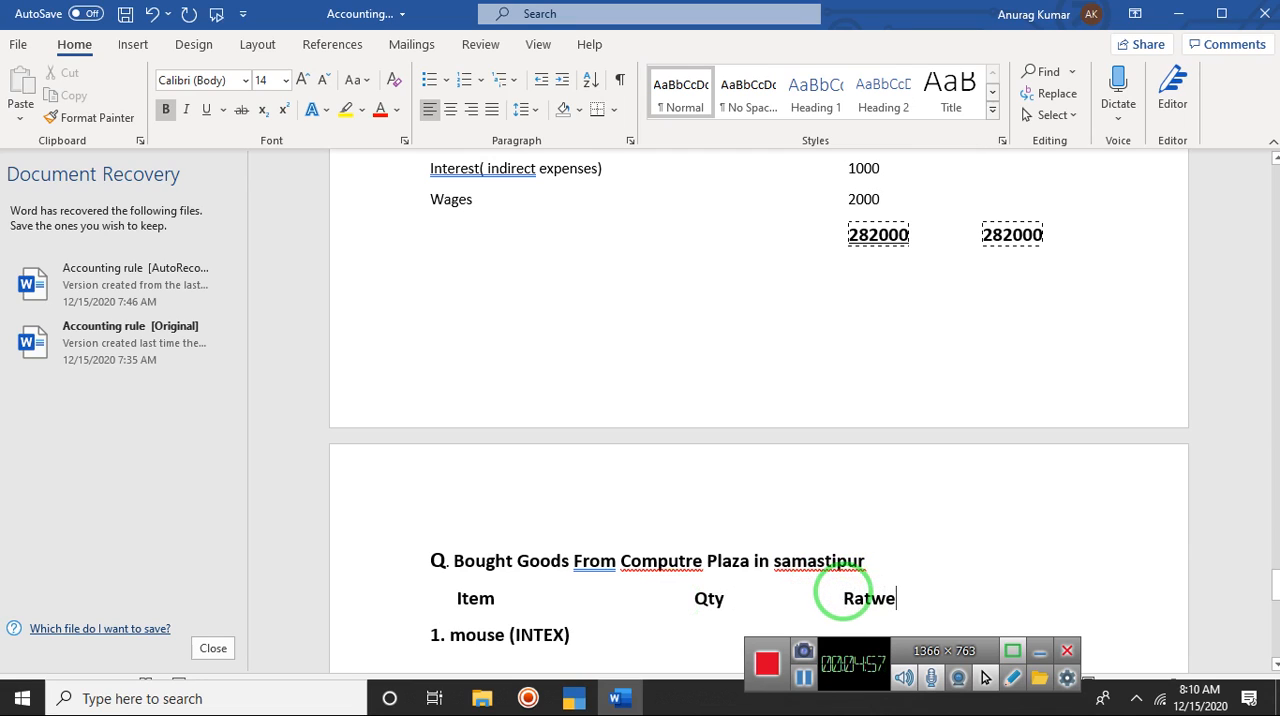
{"action": "key", "text": "BackSpace"}
{"action": "key", "text": "BackSpace"}
{"action": "type", "text": "e"}
{"action": "left_click", "coordinate": [966, 602]}
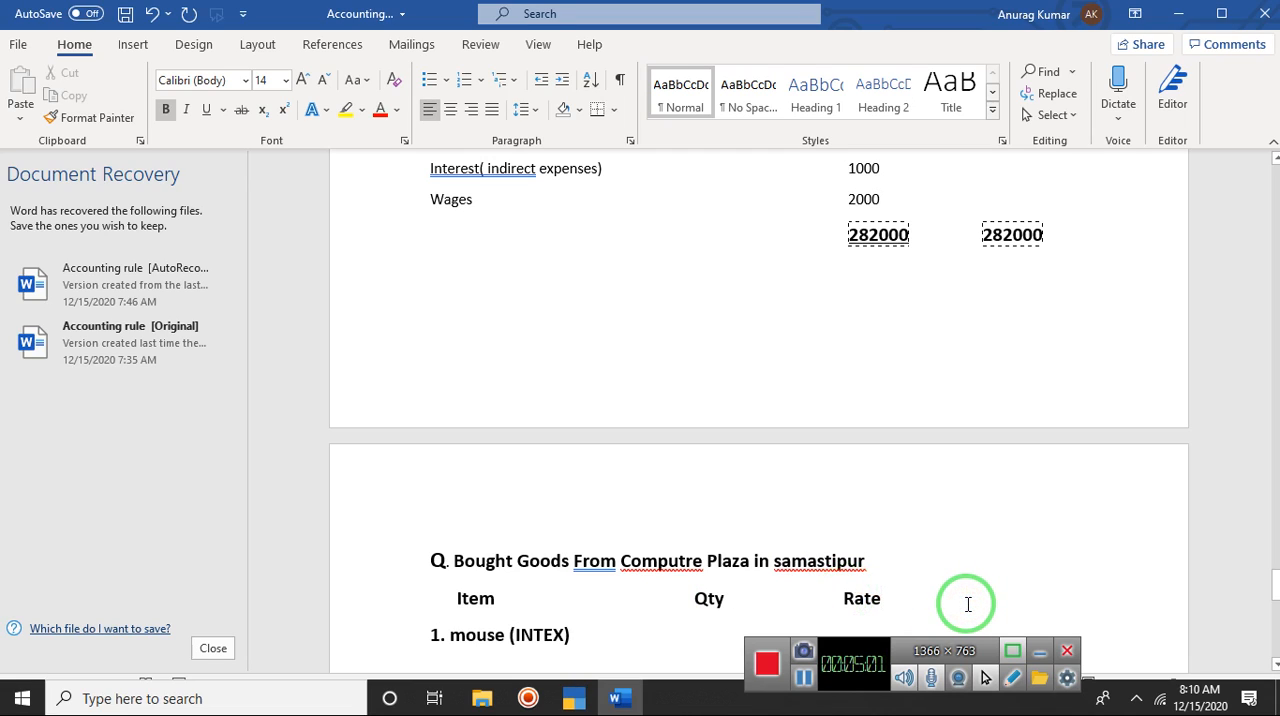
{"action": "type", "text": "Amount"}
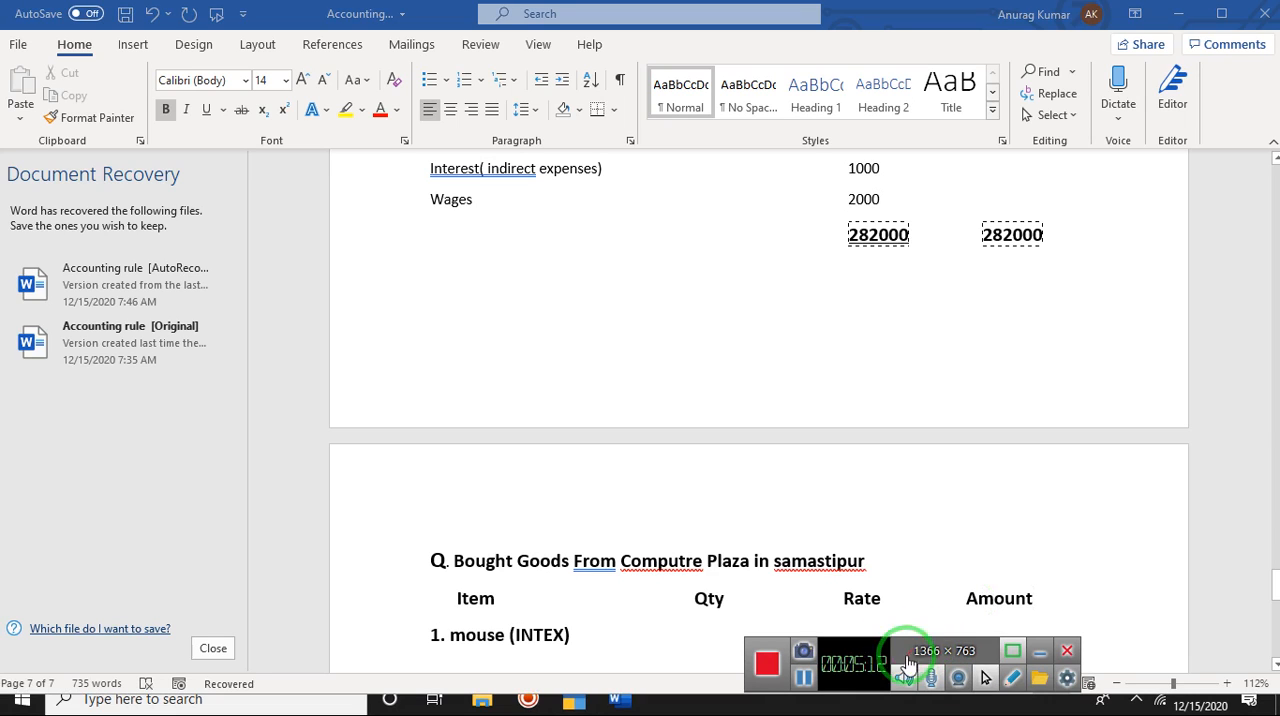
{"action": "left_click_drag", "start_coordinate": [868, 679], "coordinate": [1076, 694]}
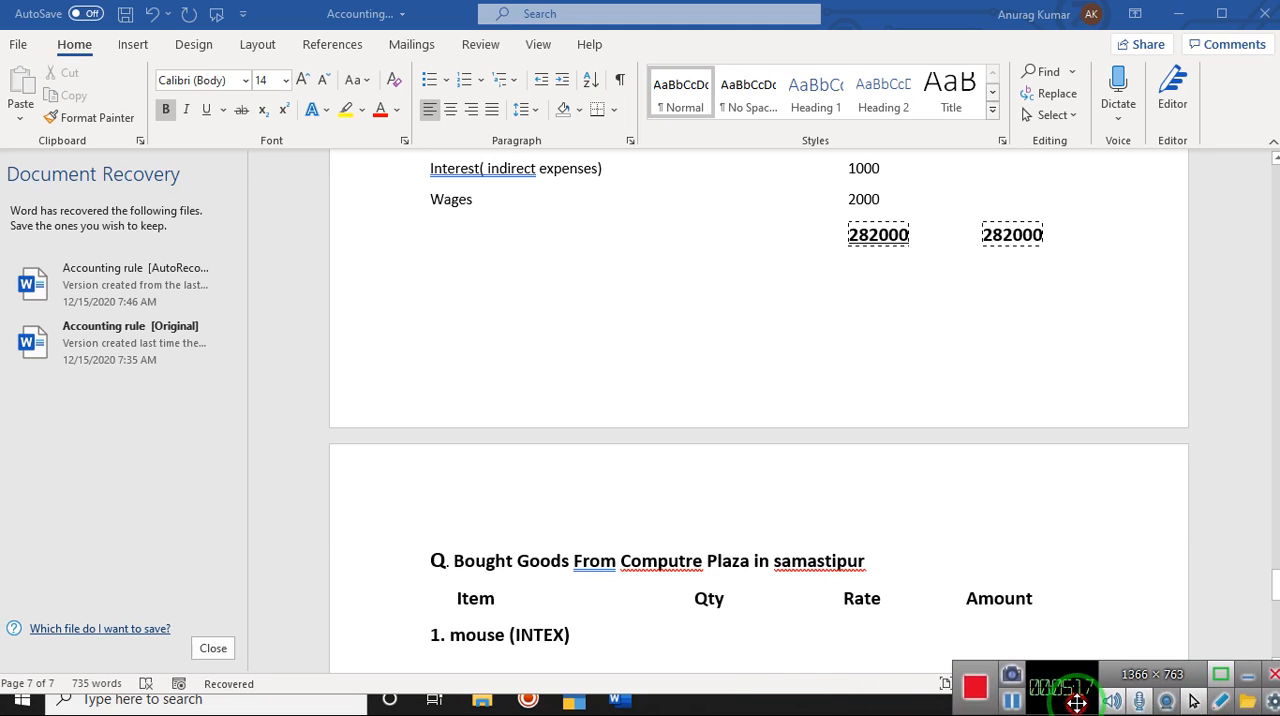
Step: Enter quantity 15 and rate 310 for the mouse (INTEX) item under their headings
{"action": "left_click", "coordinate": [689, 633]}
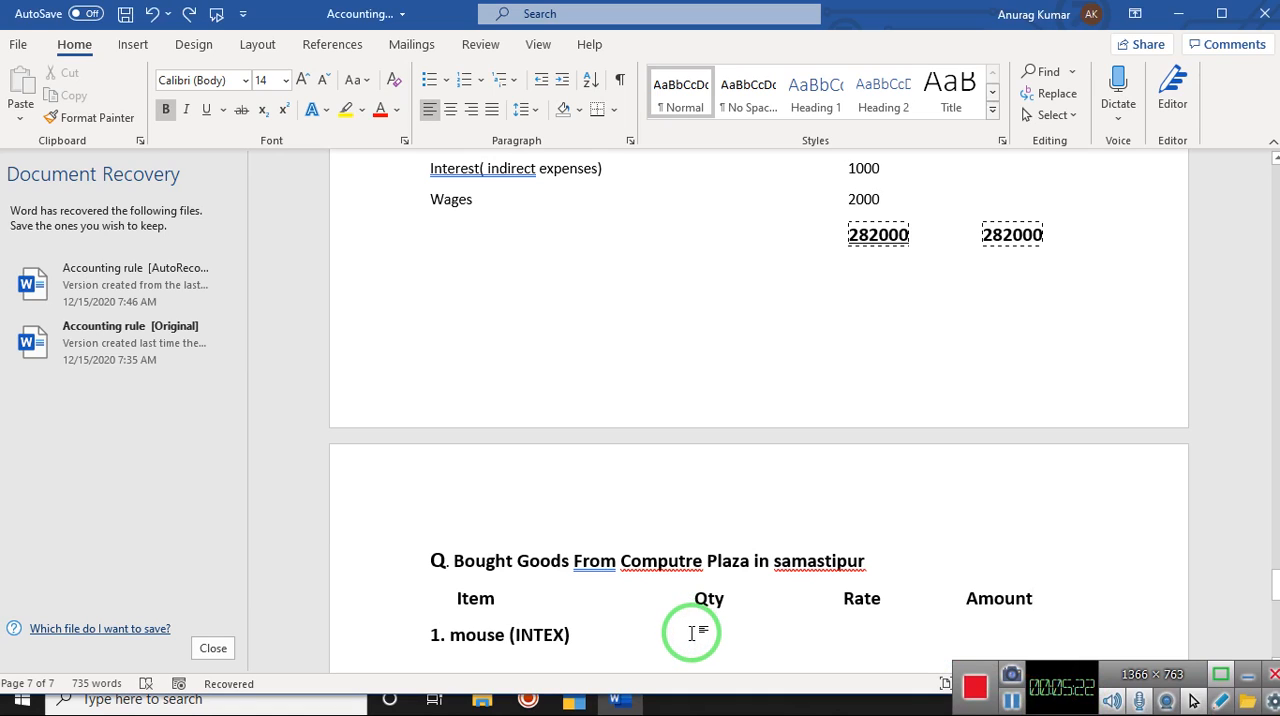
{"action": "type", "text": "15"}
{"action": "key", "text": "BackSpace"}
{"action": "key", "text": "BackSpace"}
{"action": "left_click", "coordinate": [824, 594]}
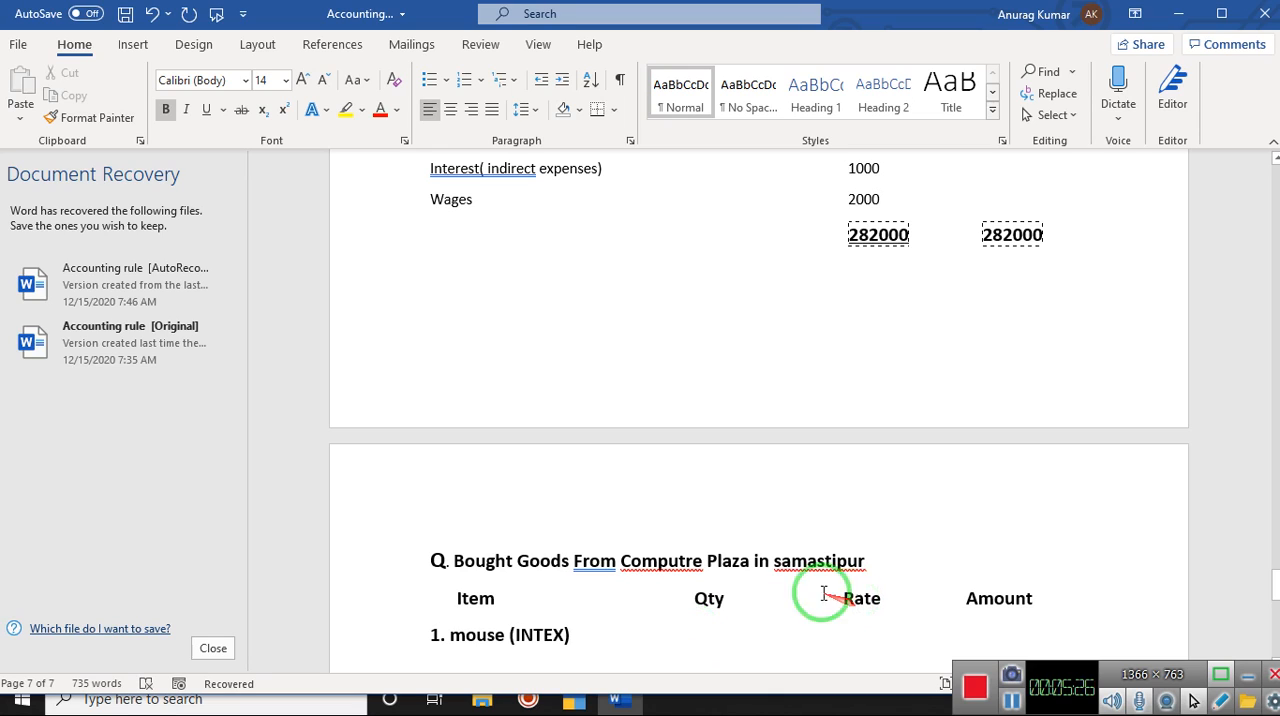
{"action": "left_click", "coordinate": [705, 628]}
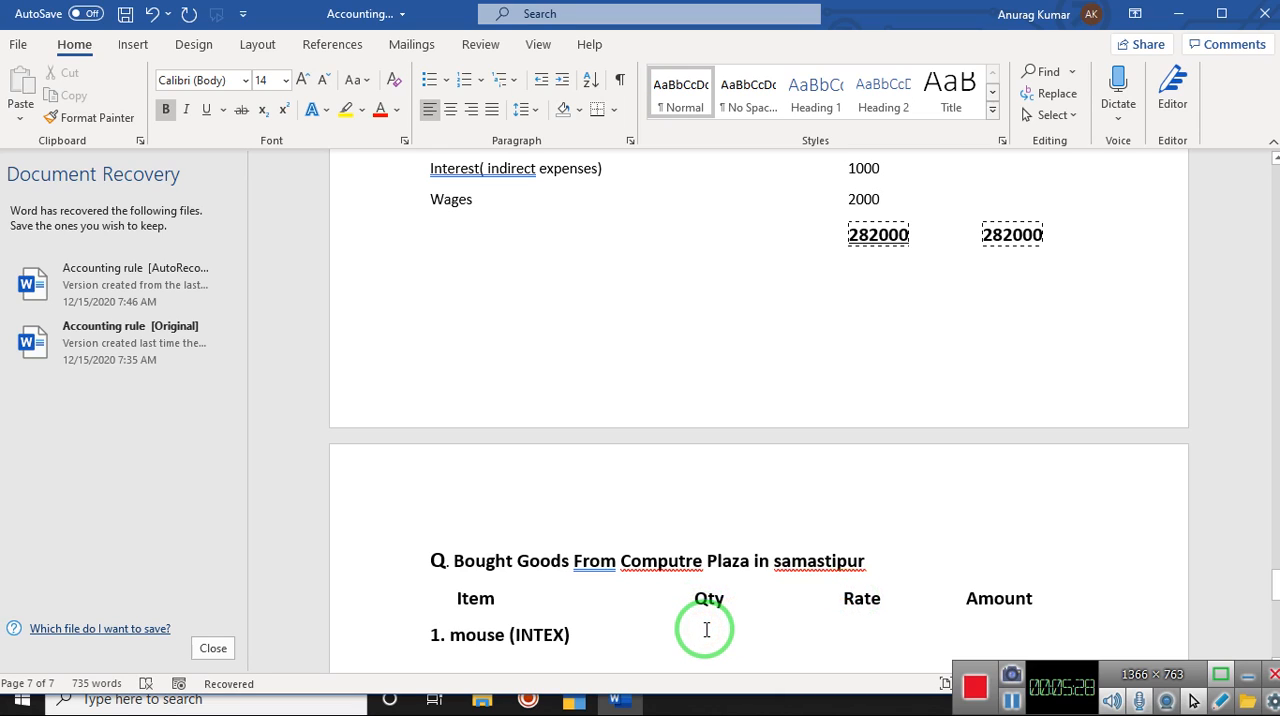
{"action": "type", "text": "15"}
{"action": "left_click", "coordinate": [850, 634]}
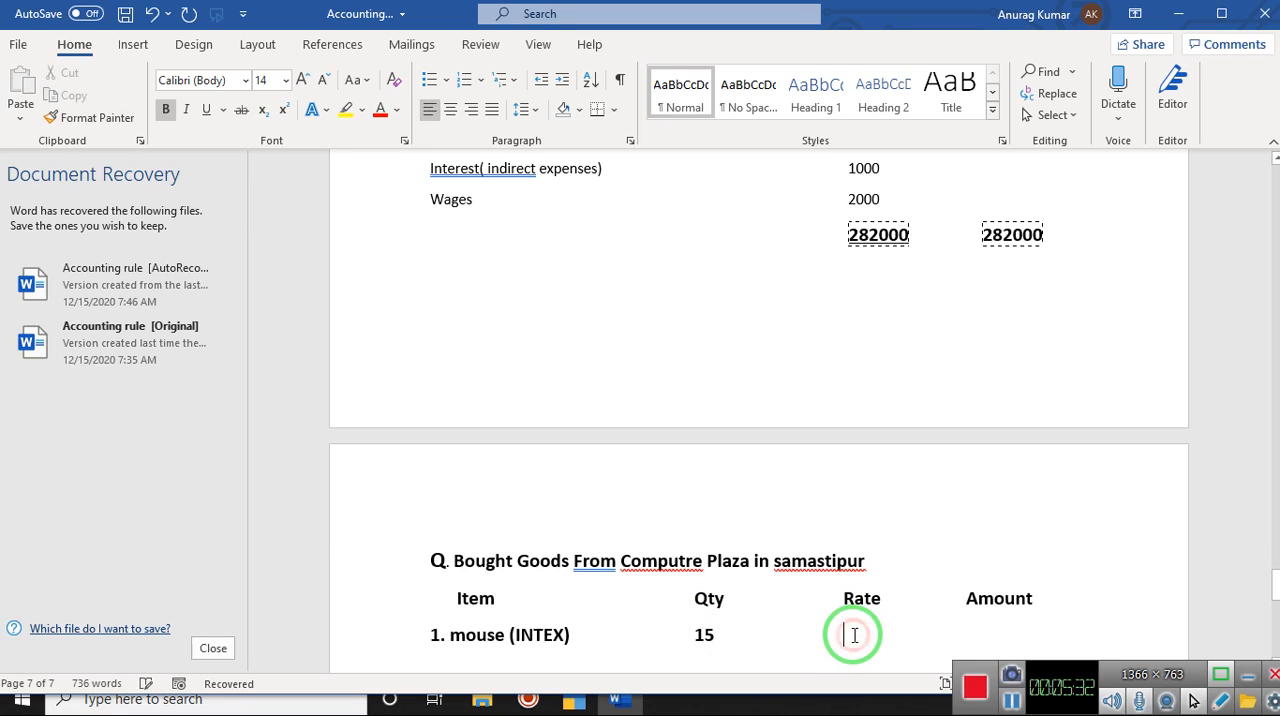
{"action": "type", "text": "310"}
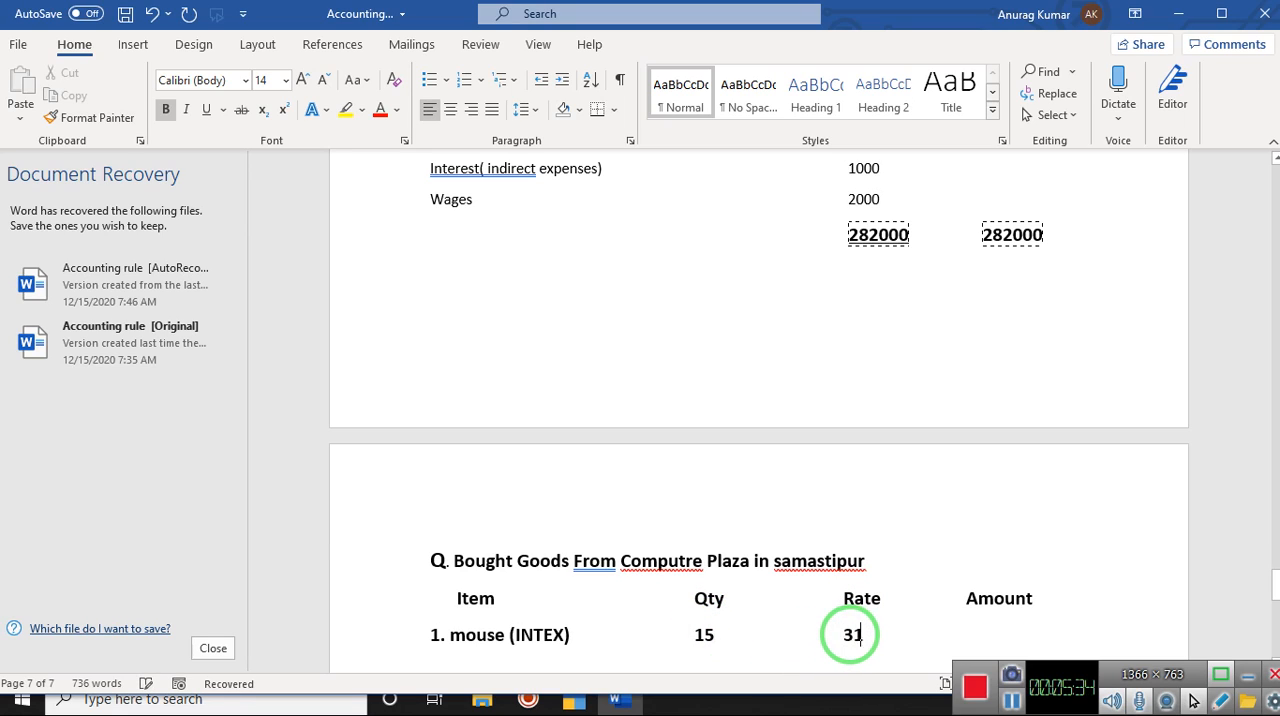
Step: Remove the mouse (INTEX) entry from the line below the column headings
{"action": "left_click", "coordinate": [980, 638]}
{"action": "key", "text": "Delete"}
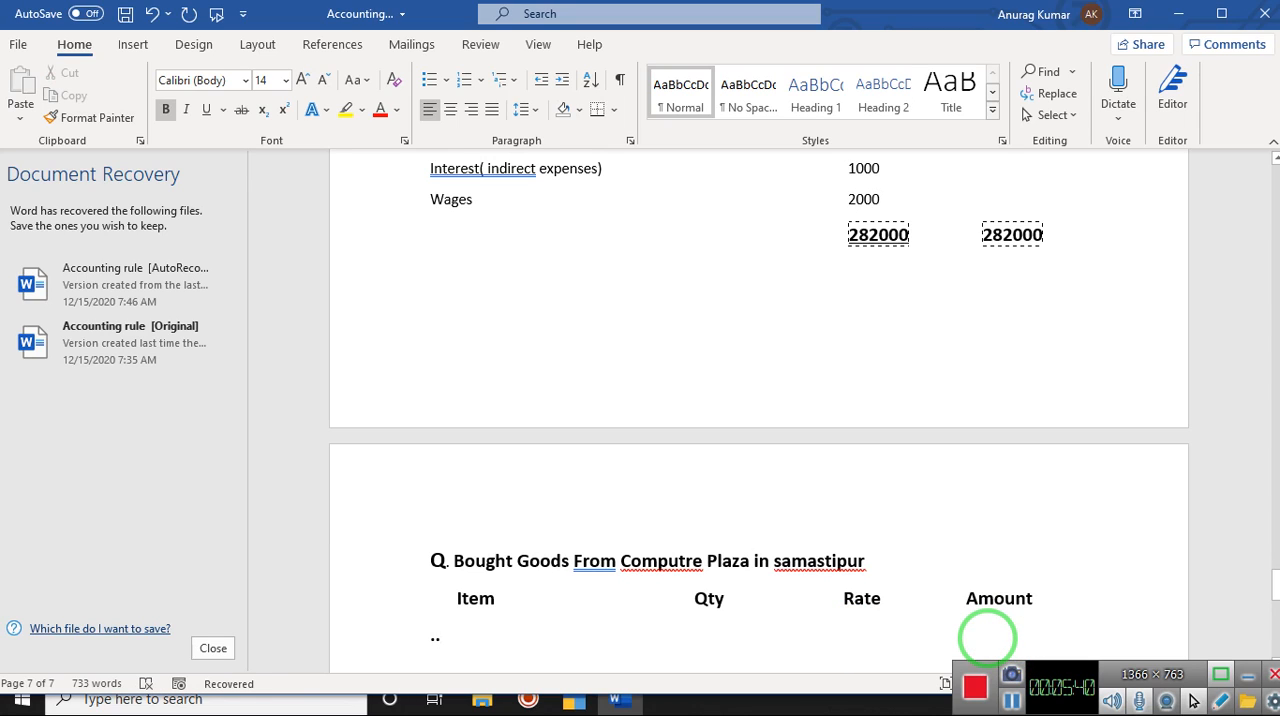
{"action": "key", "text": "BackSpace"}
{"action": "key", "text": "BackSpace"}
{"action": "left_click", "coordinate": [1012, 700]}
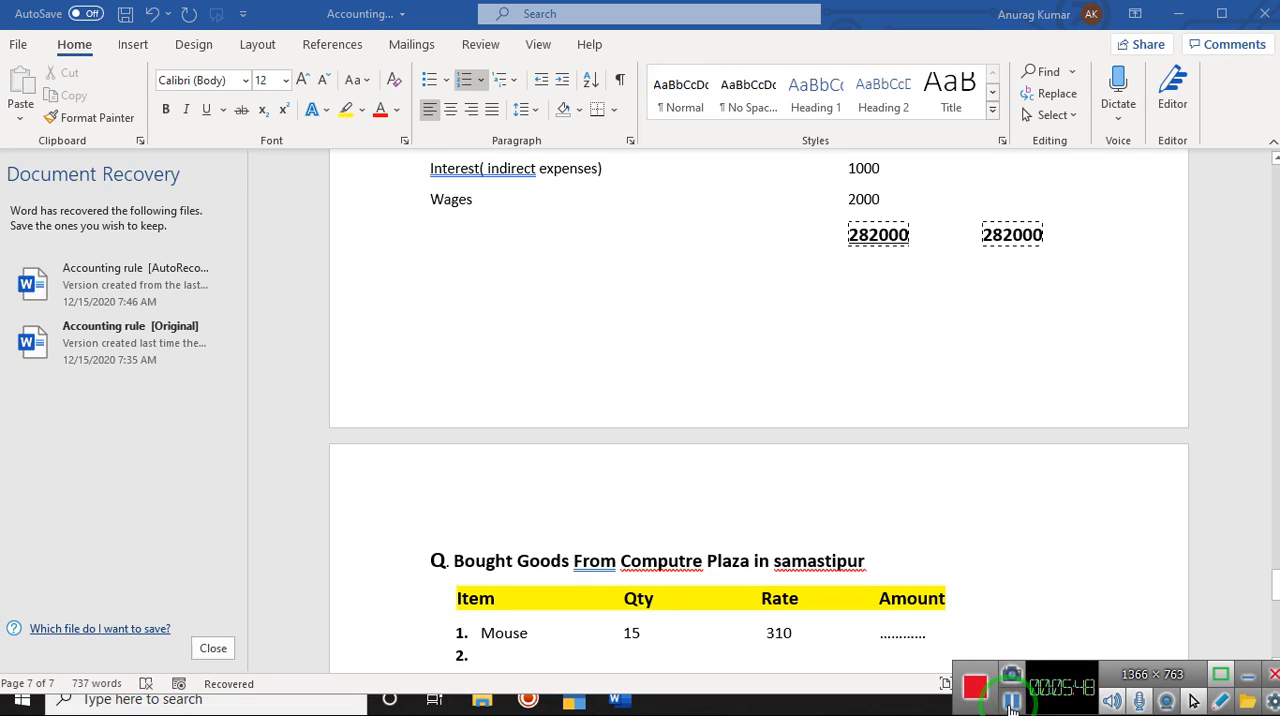
Step: Add "Key Board" as the second item in the list, with quantity 25 and rate 340 on its line
{"action": "left_click", "coordinate": [958, 695]}
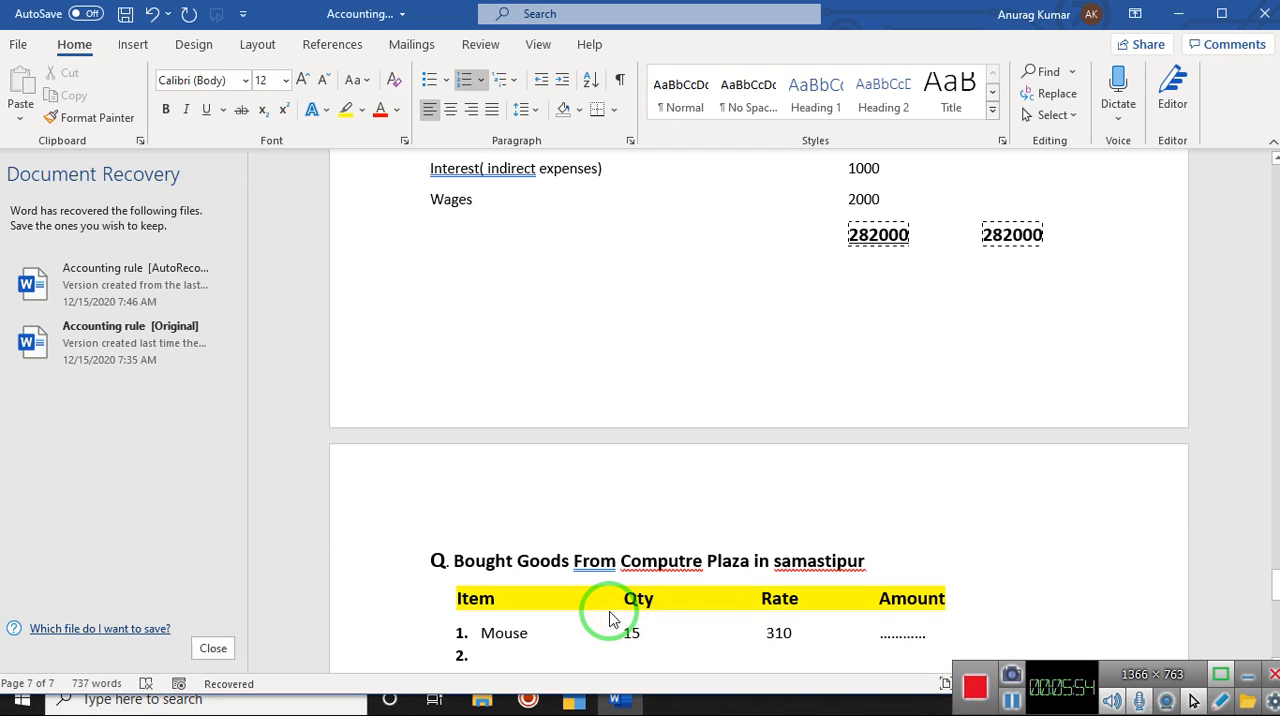
{"action": "type", "text": "Key Boa"}
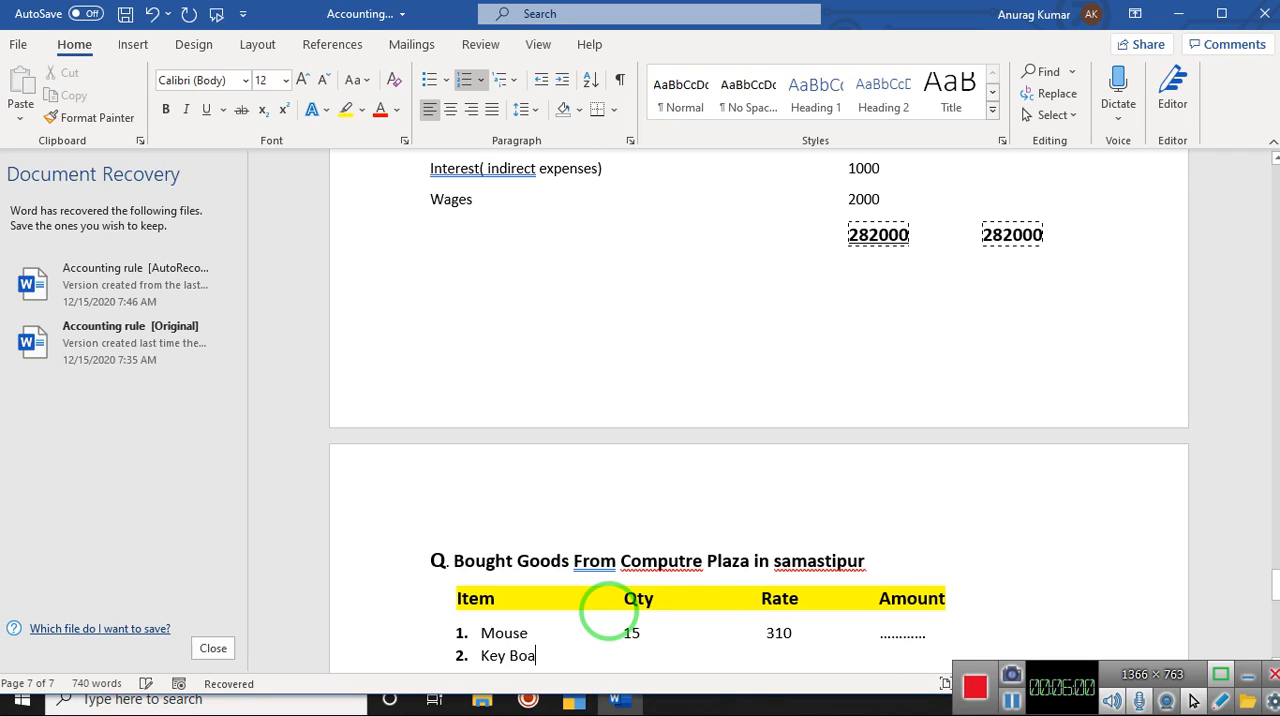
{"action": "type", "text": "rd"}
{"action": "type", "text": " 25             "}
{"action": "type", "text": "       349"}
{"action": "type", "text": "0"}
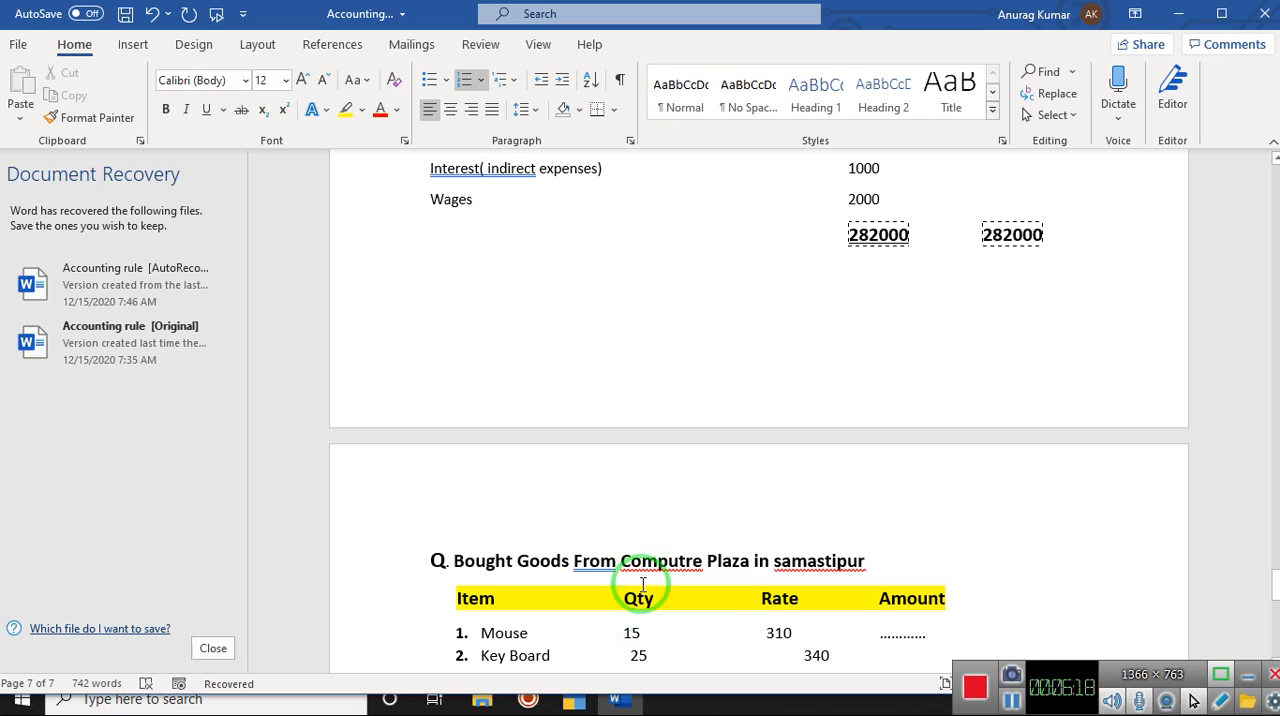
Step: Reposition the keyboard's rate of 340 so that it lines up under the Rate heading
{"action": "double_click", "coordinate": [810, 656]}
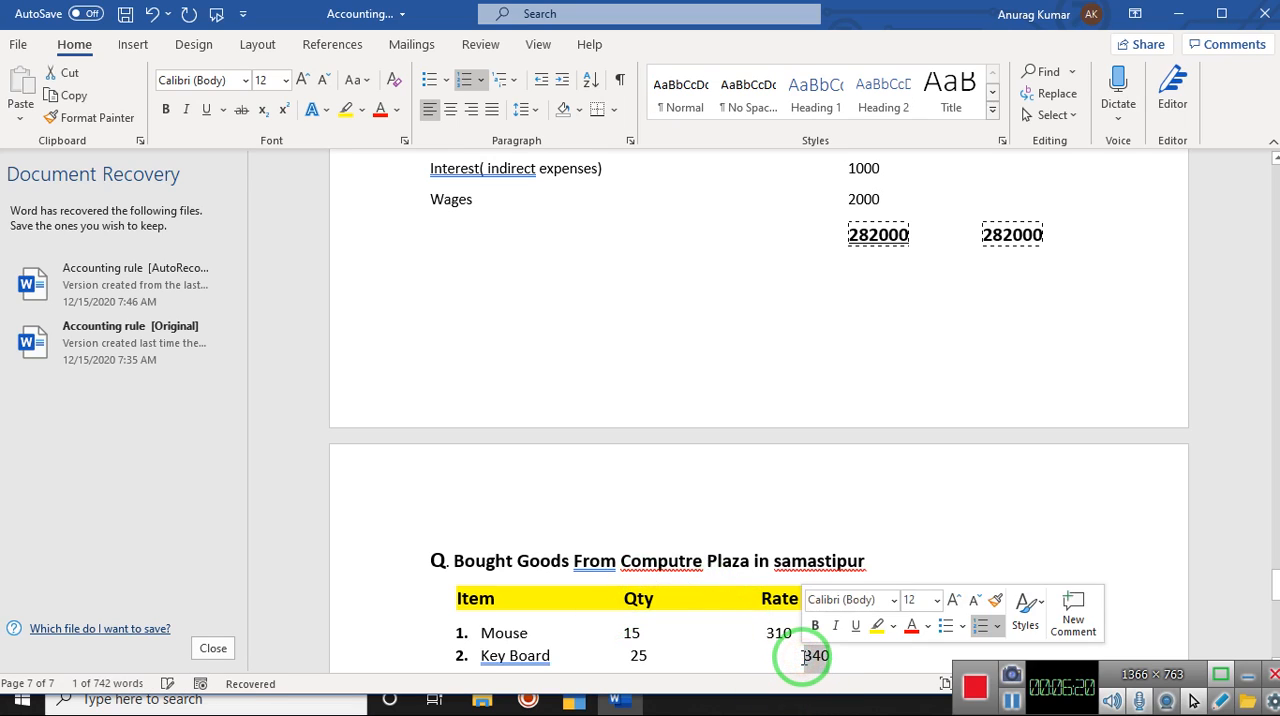
{"action": "key", "text": "BackSpace"}
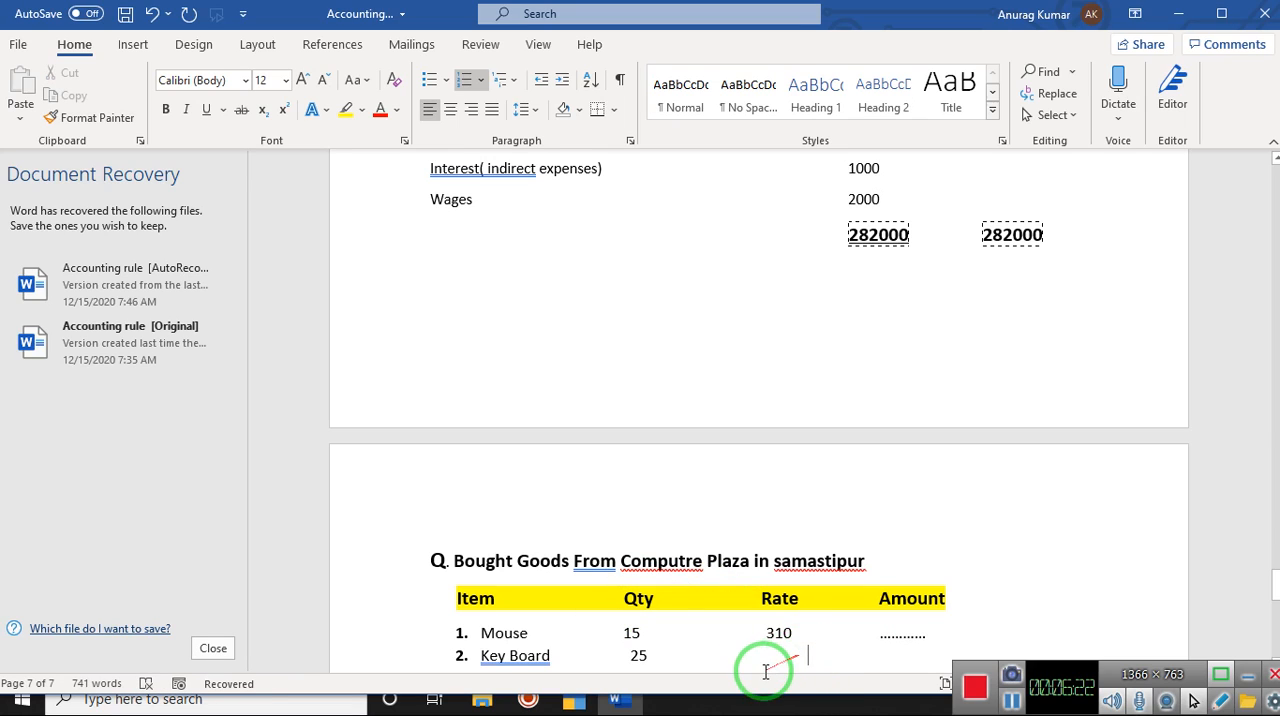
{"action": "left_click", "coordinate": [768, 656]}
{"action": "double_click", "coordinate": [769, 657]}
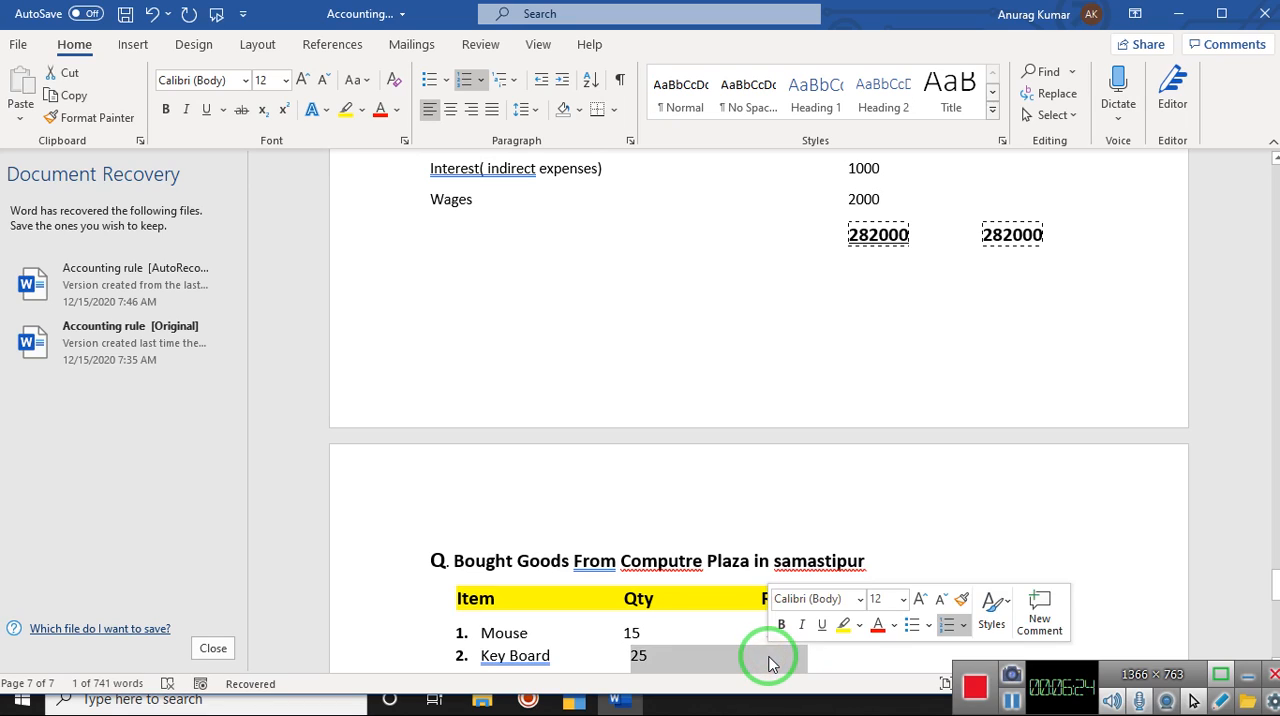
{"action": "left_click", "coordinate": [769, 657]}
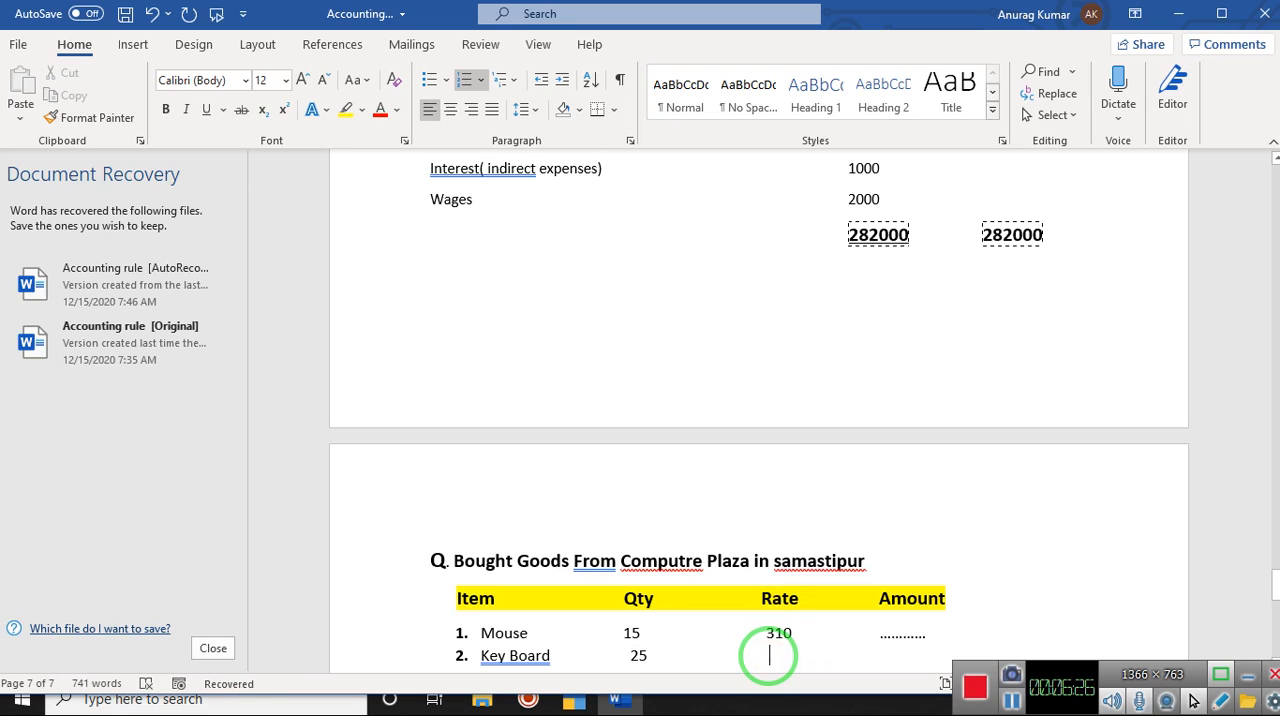
{"action": "type", "text": "340"}
Step: Fill in the keyboard's amount with a row of dots as a placeholder under the Amount heading
{"action": "left_click", "coordinate": [902, 657]}
{"action": "double_click", "coordinate": [894, 657]}
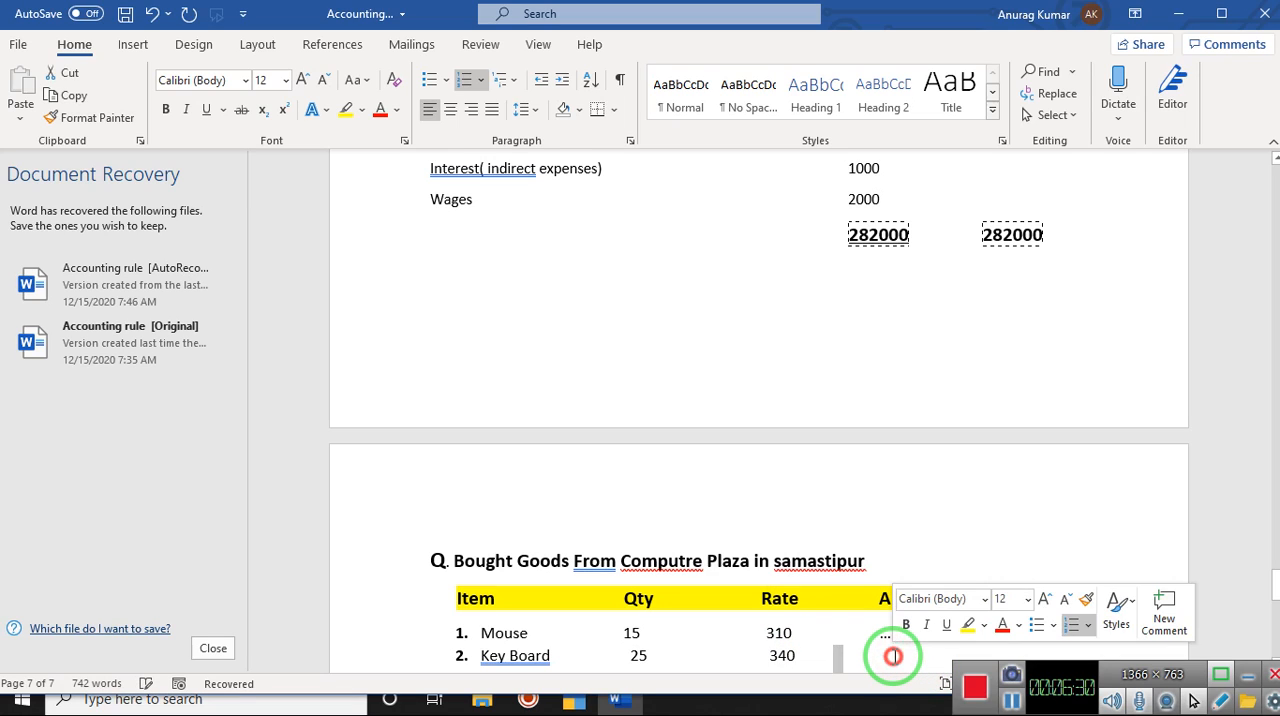
{"action": "double_click", "coordinate": [873, 657]}
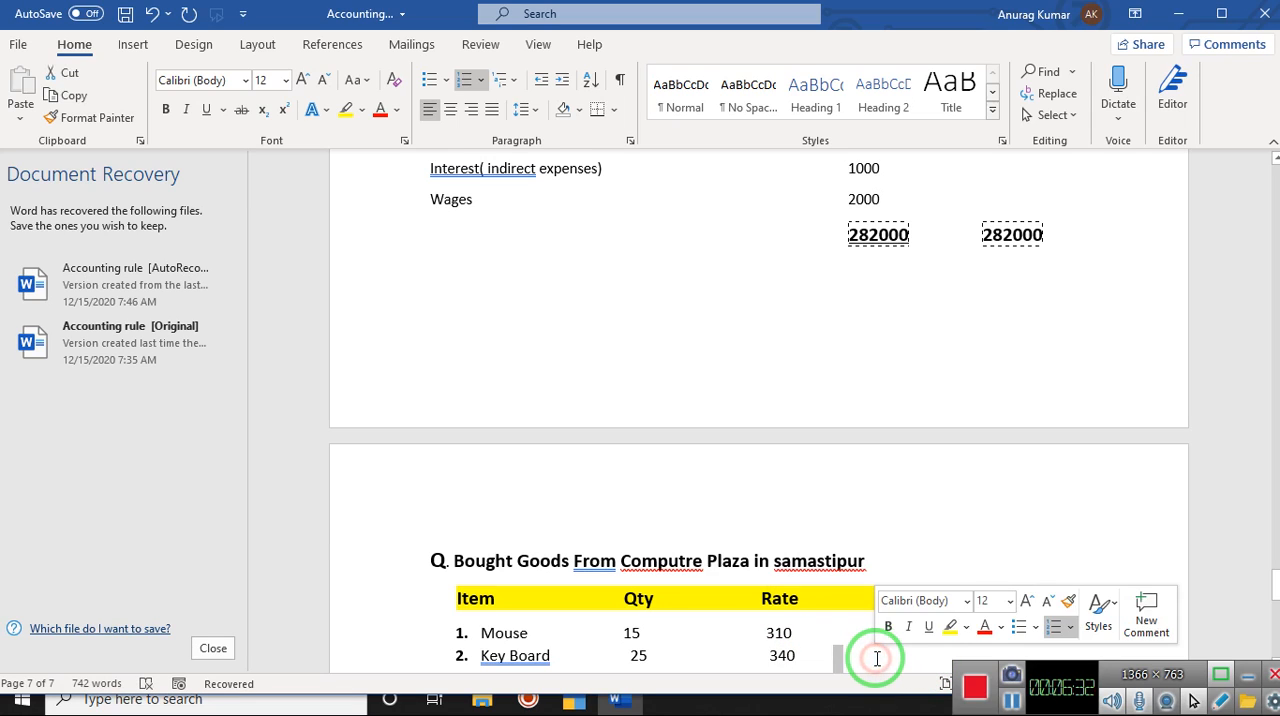
{"action": "left_click", "coordinate": [877, 657]}
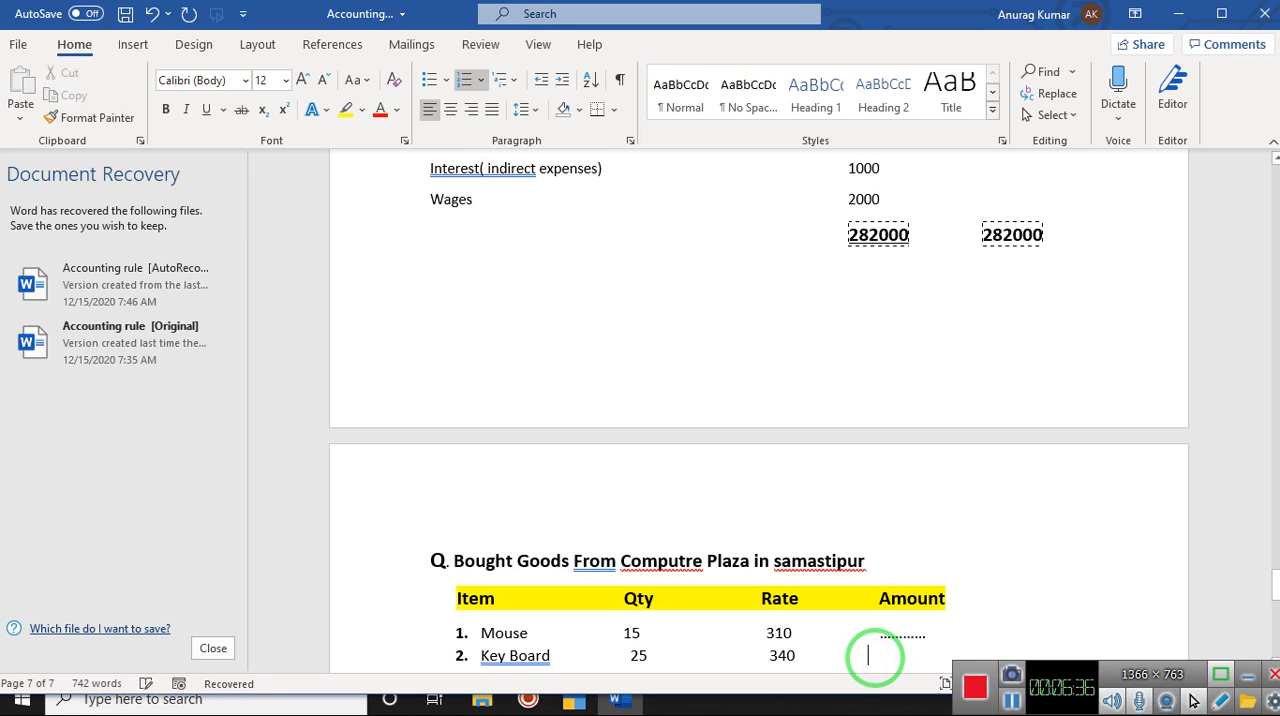
{"action": "type", "text": "............"}
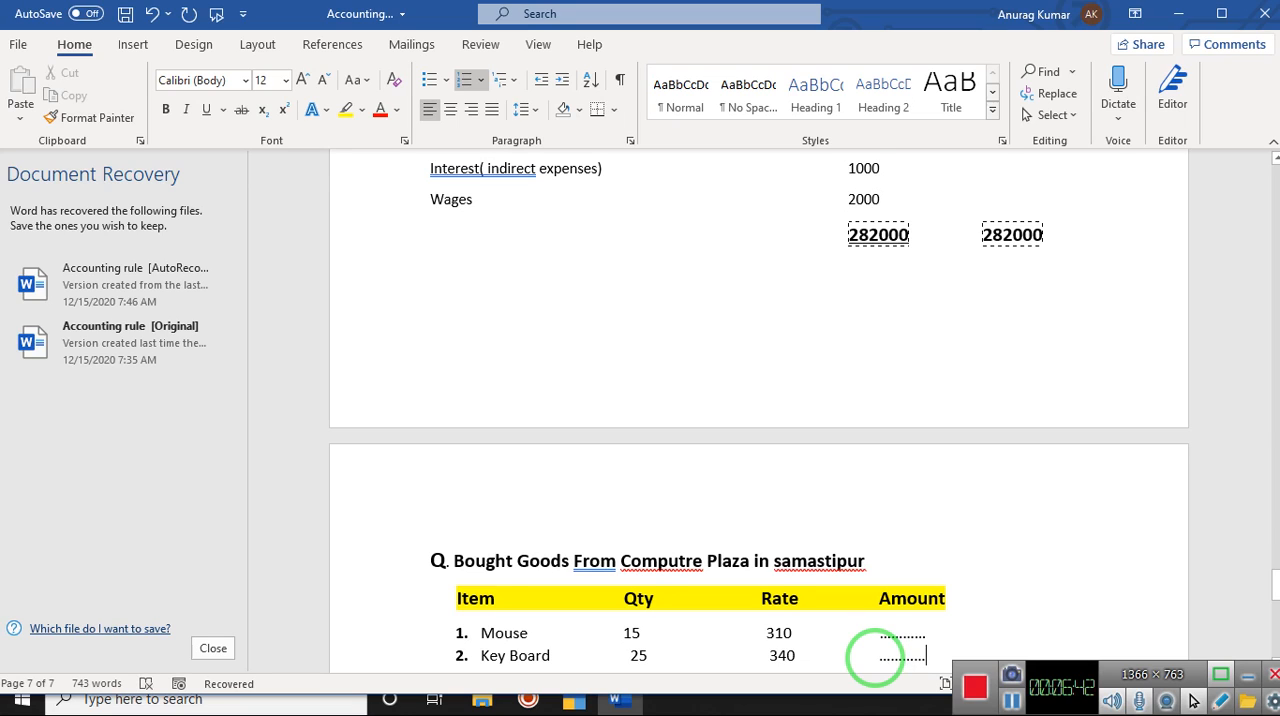
Step: Add "Monitor" as the third item in the list, with quantity 10 under the Qty heading
{"action": "key", "text": "Return"}
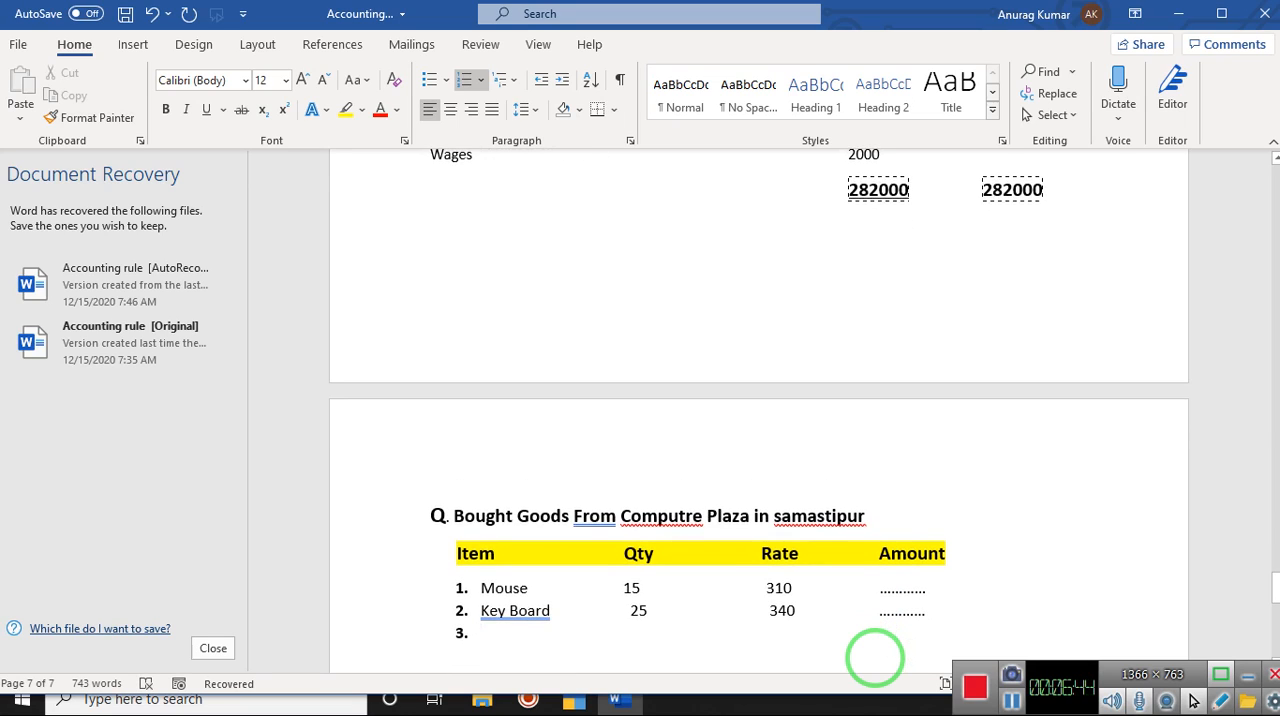
{"action": "type", "text": "monitor"}
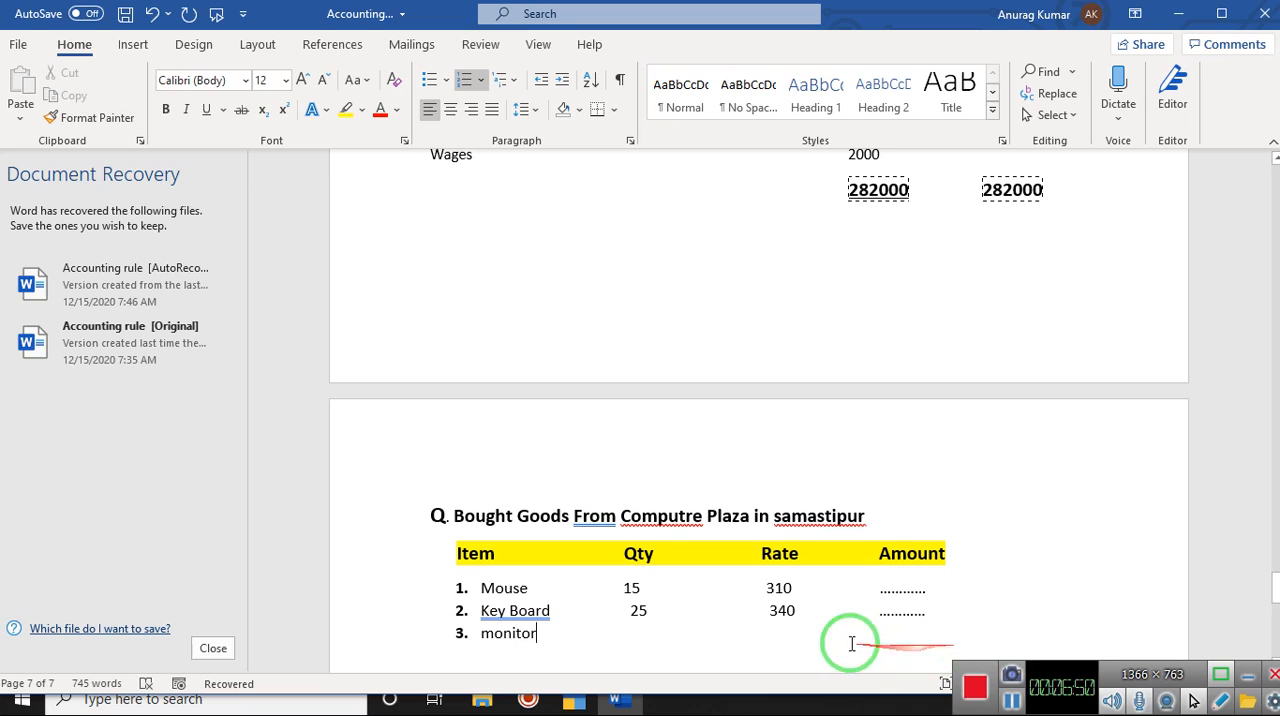
{"action": "left_click", "coordinate": [630, 633]}
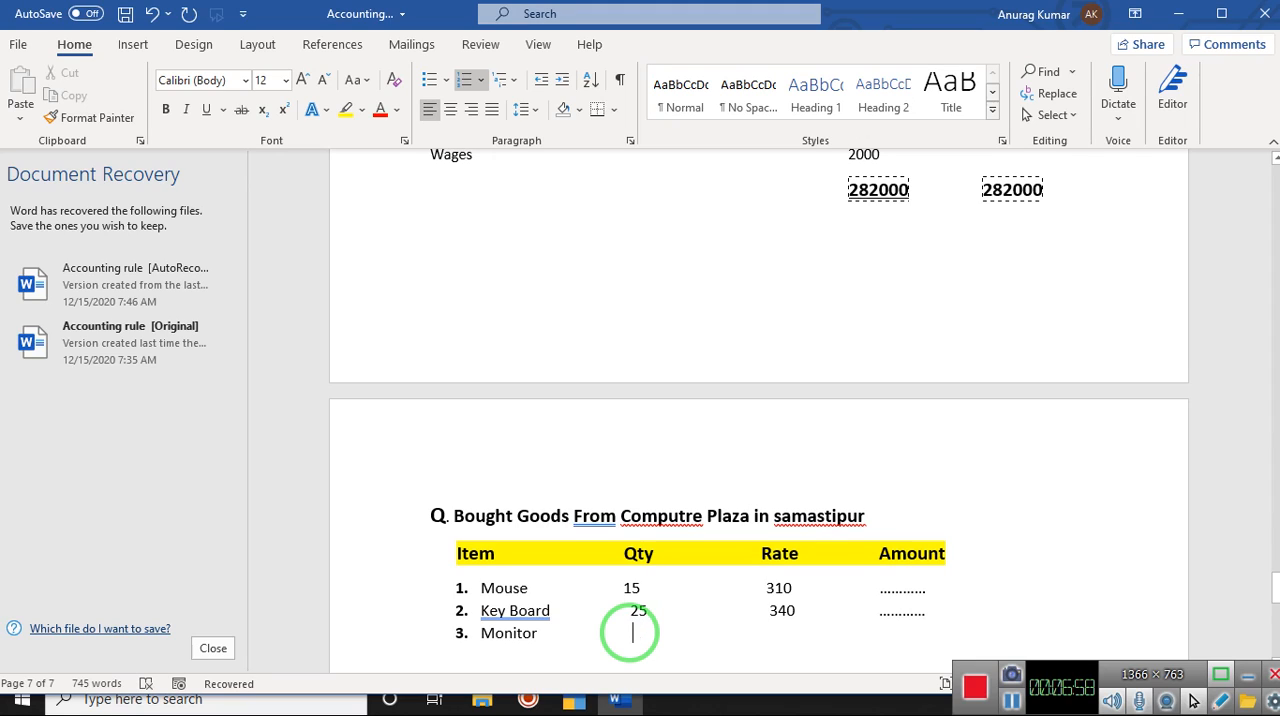
{"action": "type", "text": "10"}
Step: Enter rate 4200 and a dotted amount placeholder for the monitor under their headings
{"action": "key", "text": "BackSpace"}
{"action": "key", "text": "BackSpace"}
{"action": "key", "text": "BackSpace"}
{"action": "key", "text": "BackSpace"}
{"action": "key", "text": "BackSpace"}
{"action": "key", "text": "BackSpace"}
{"action": "key", "text": "BackSpace"}
{"action": "key", "text": "BackSpace"}
{"action": "type", "text": "200          ............"}
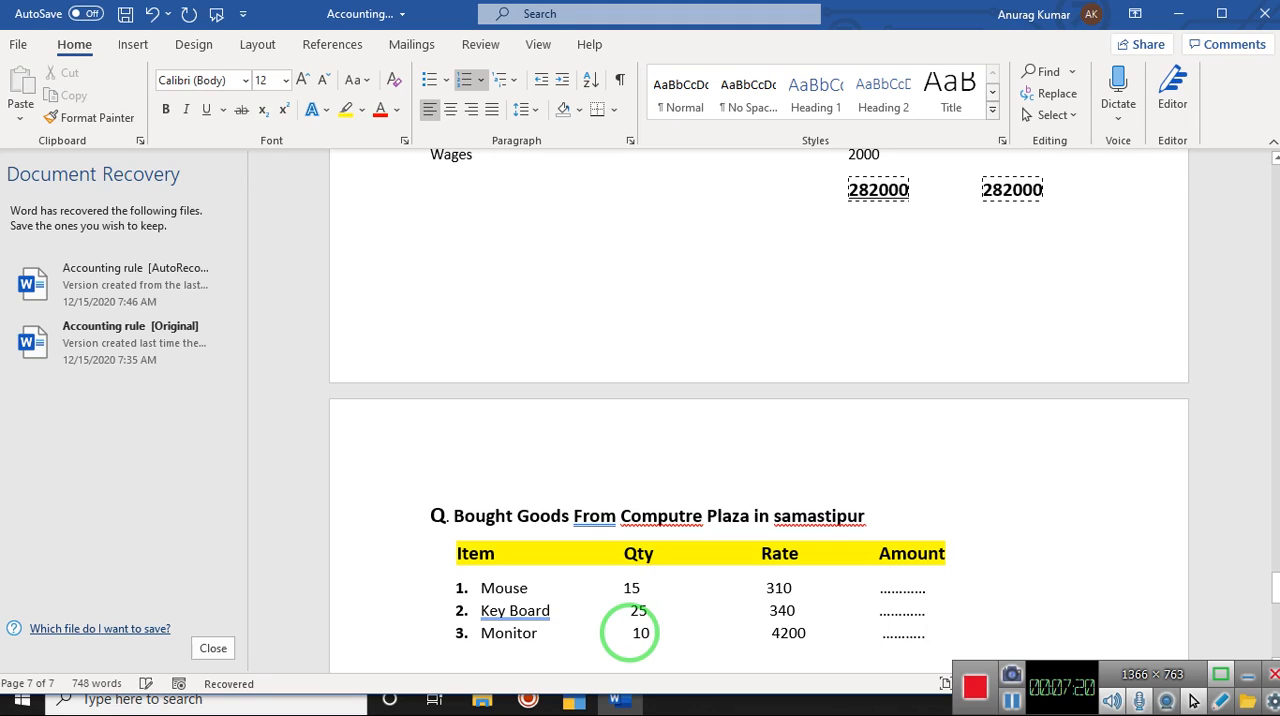
Step: Add "Laptop" as the fourth item, with quantity 5 and rate 22500 aligned under their headings
{"action": "key", "text": "Return"}
{"action": "type", "text": "laptp"}
{"action": "key", "text": "BackSpace"}
{"action": "type", "text": "op  "}
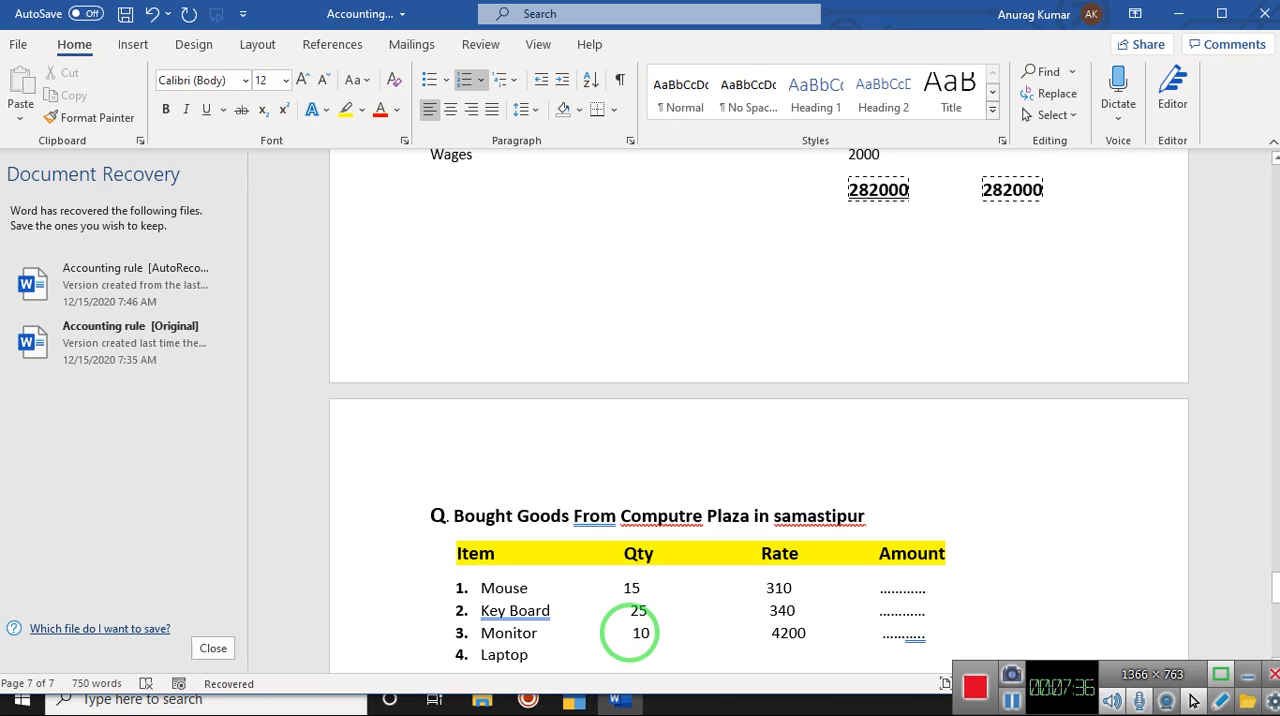
{"action": "type", "text": "                  5      225000"}
{"action": "key", "text": "BackSpace"}
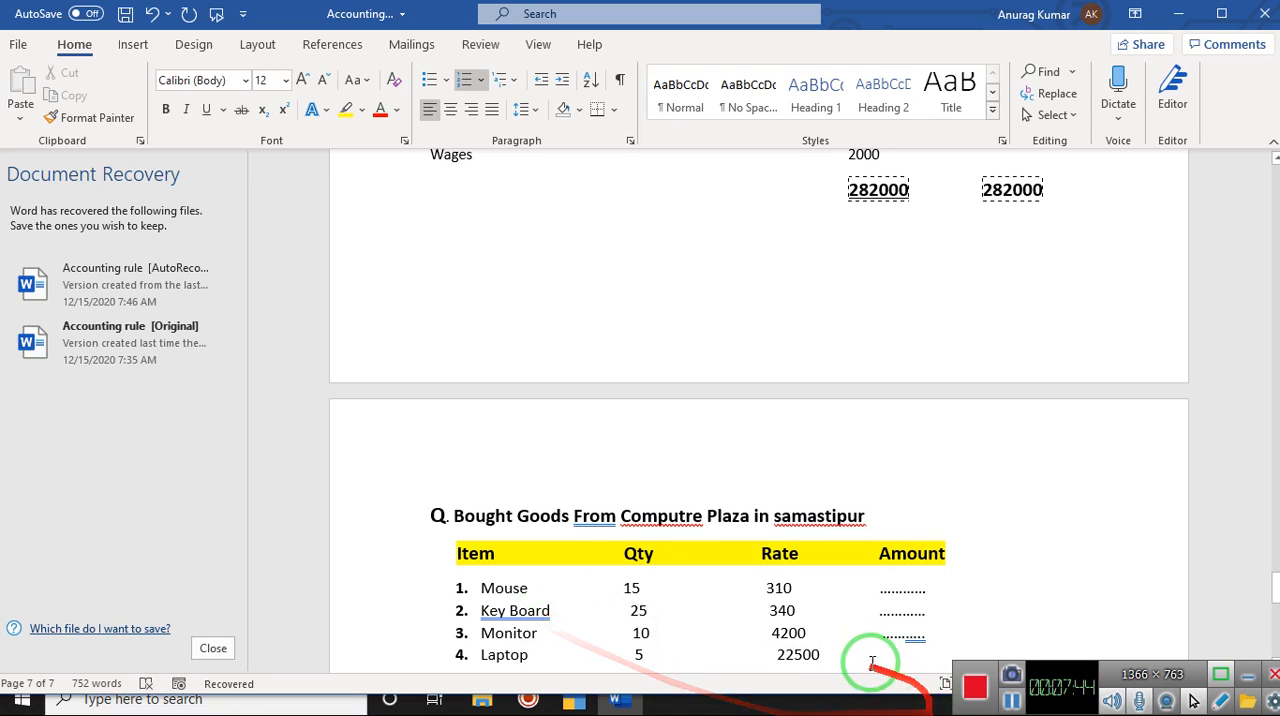
{"action": "left_click", "coordinate": [779, 657]}
{"action": "key", "text": "BackSpace"}
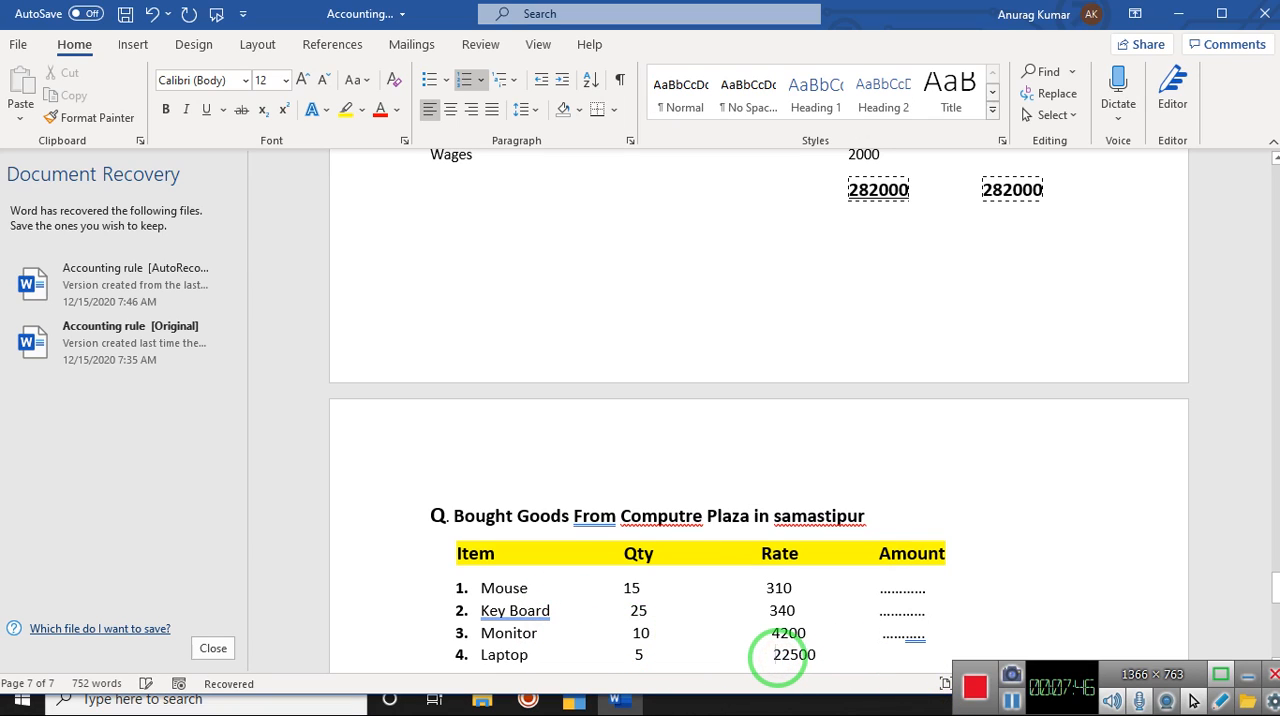
Step: Fill in the laptop's amount with a dotted placeholder under the Amount heading
{"action": "left_click", "coordinate": [800, 654]}
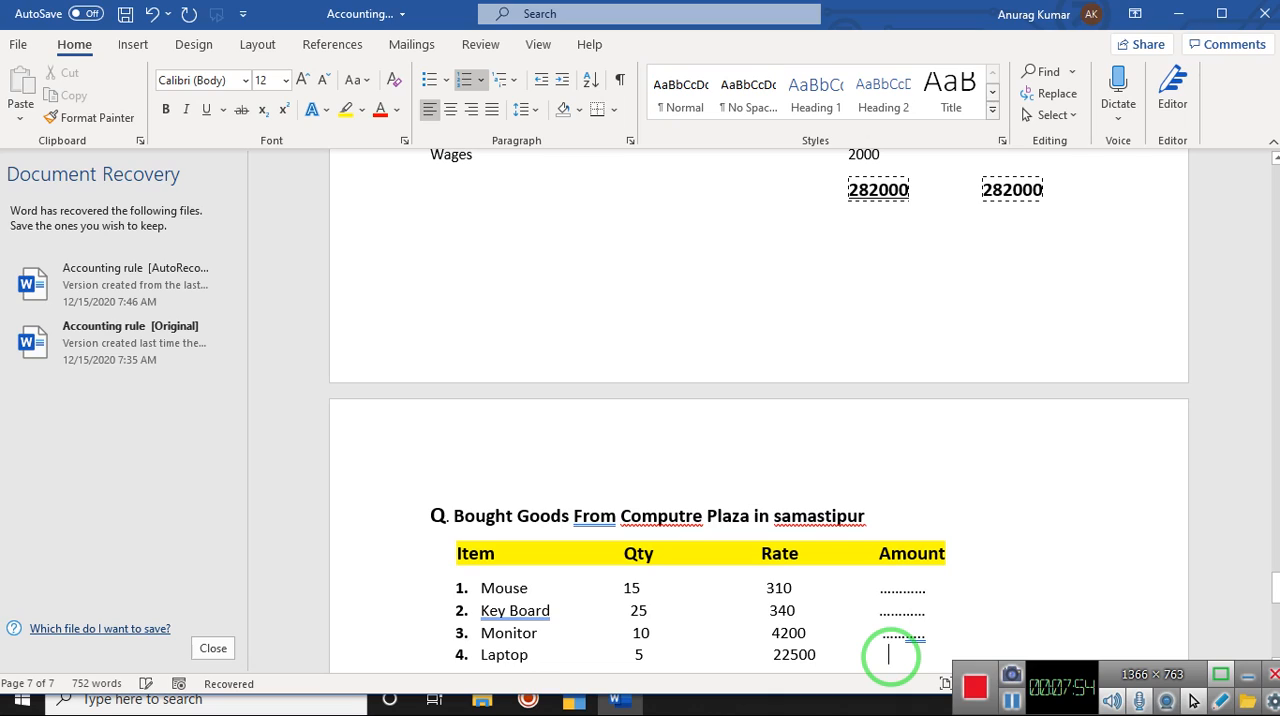
{"action": "key", "text": "BackSpace"}
{"action": "type", "text": "..........."}
{"action": "left_click", "coordinate": [892, 657]}
Step: Save the document and end the numbered list with a plain blank line below the laptop item
{"action": "key", "text": "ctrl+s"}
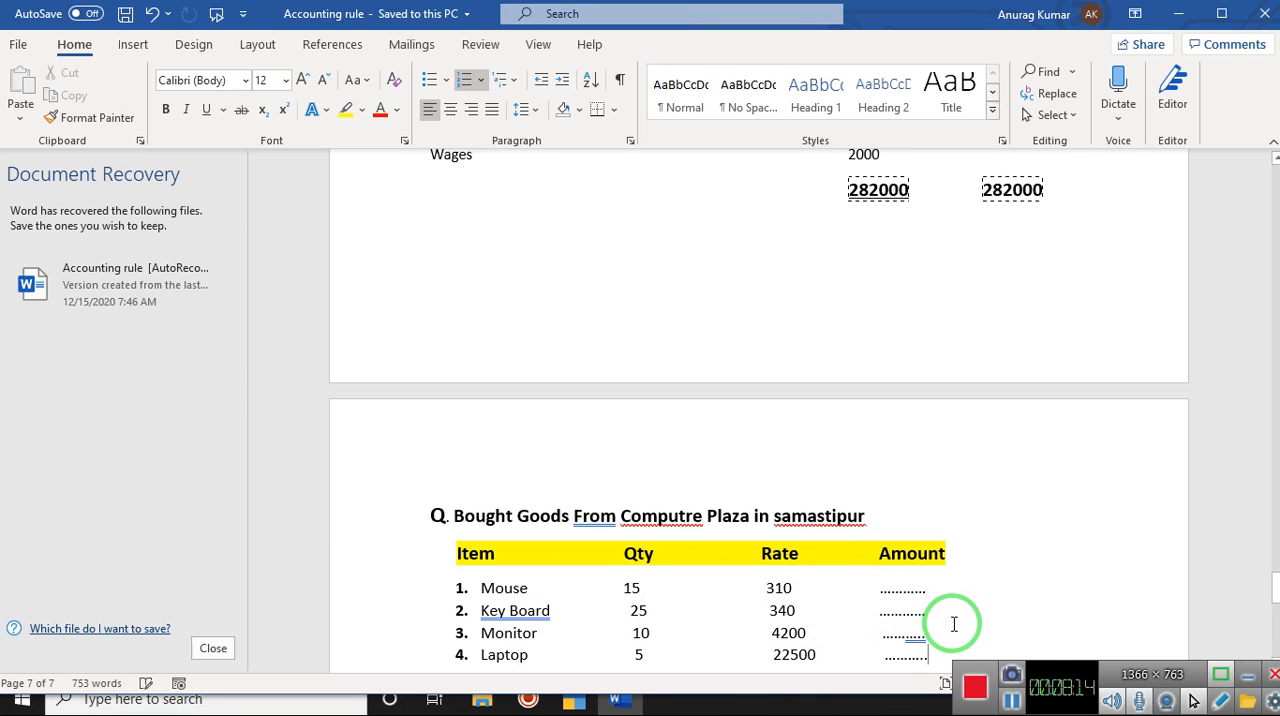
{"action": "key", "text": "Return"}
{"action": "key", "text": "BackSpace"}
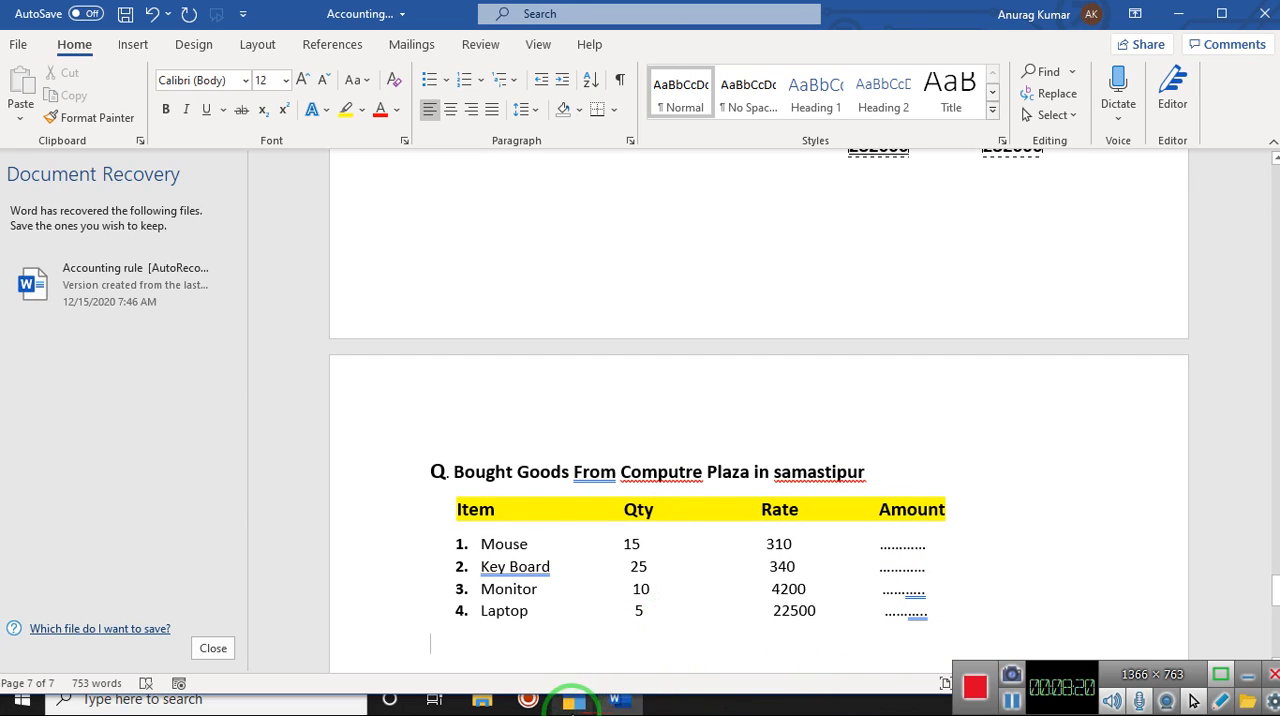
Step: Switch to TallyPrime and look at the stock item list, the blank stock item creation form and the stock group list in Inventory Books
{"action": "mouse_move", "coordinate": [573, 699]}
{"action": "left_click", "coordinate": [740, 655]}
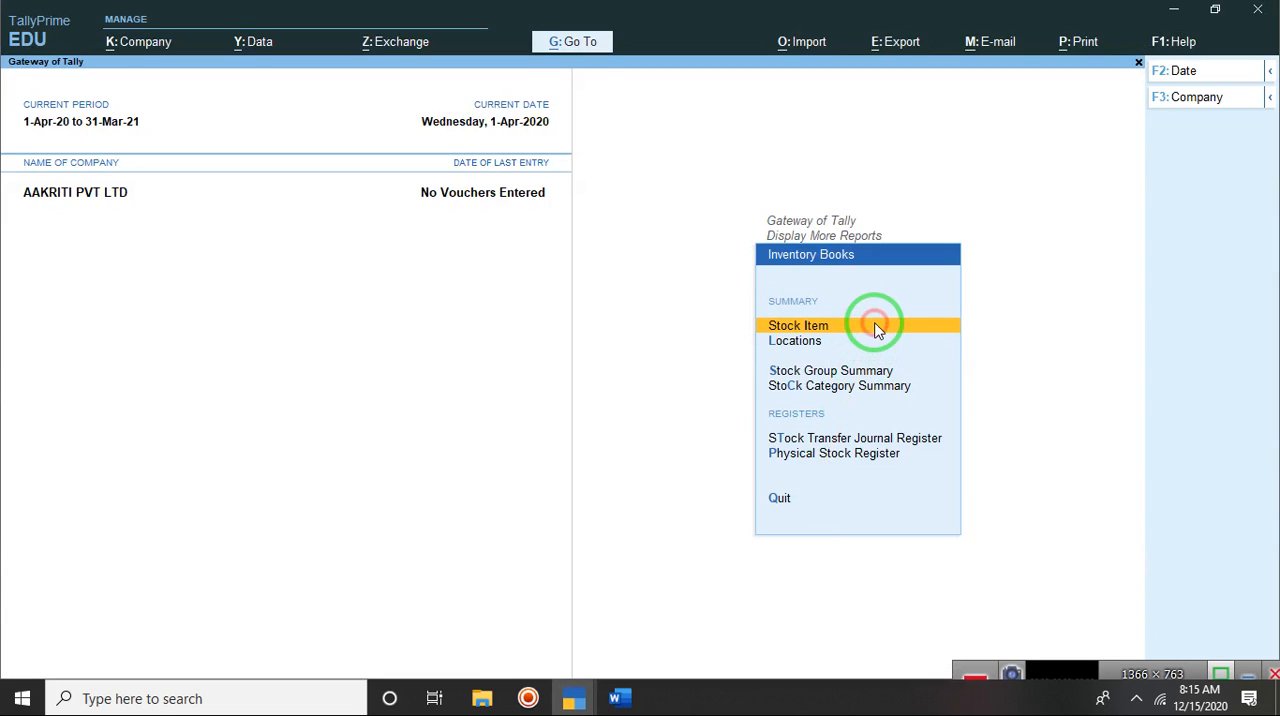
{"action": "left_click", "coordinate": [876, 330]}
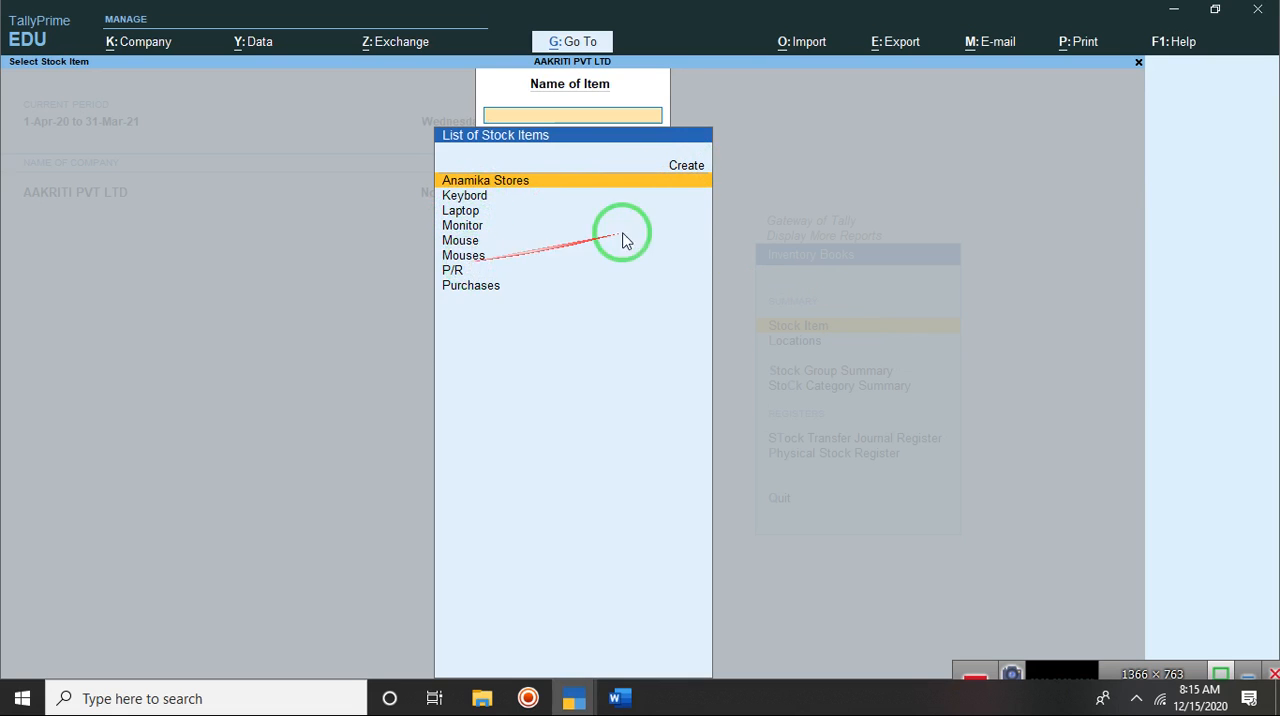
{"action": "left_click", "coordinate": [699, 172]}
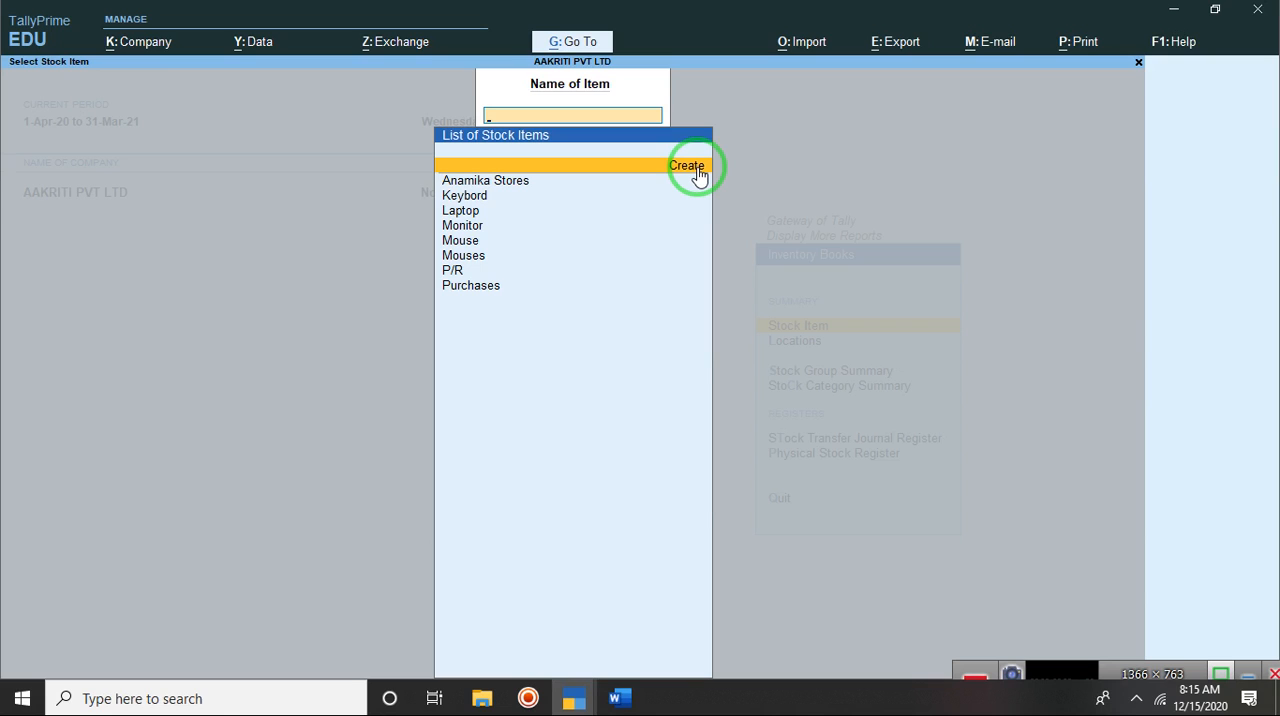
{"action": "left_click", "coordinate": [699, 172]}
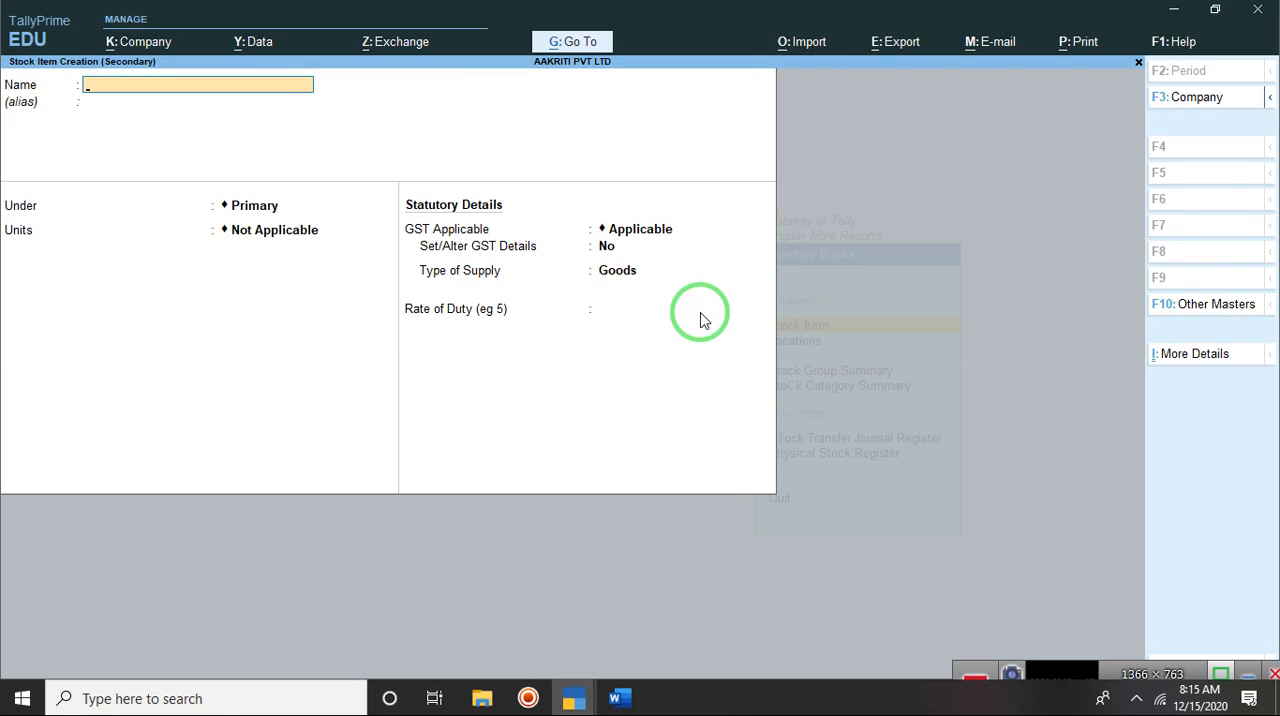
{"action": "key", "text": "Escape"}
{"action": "key", "text": "Escape"}
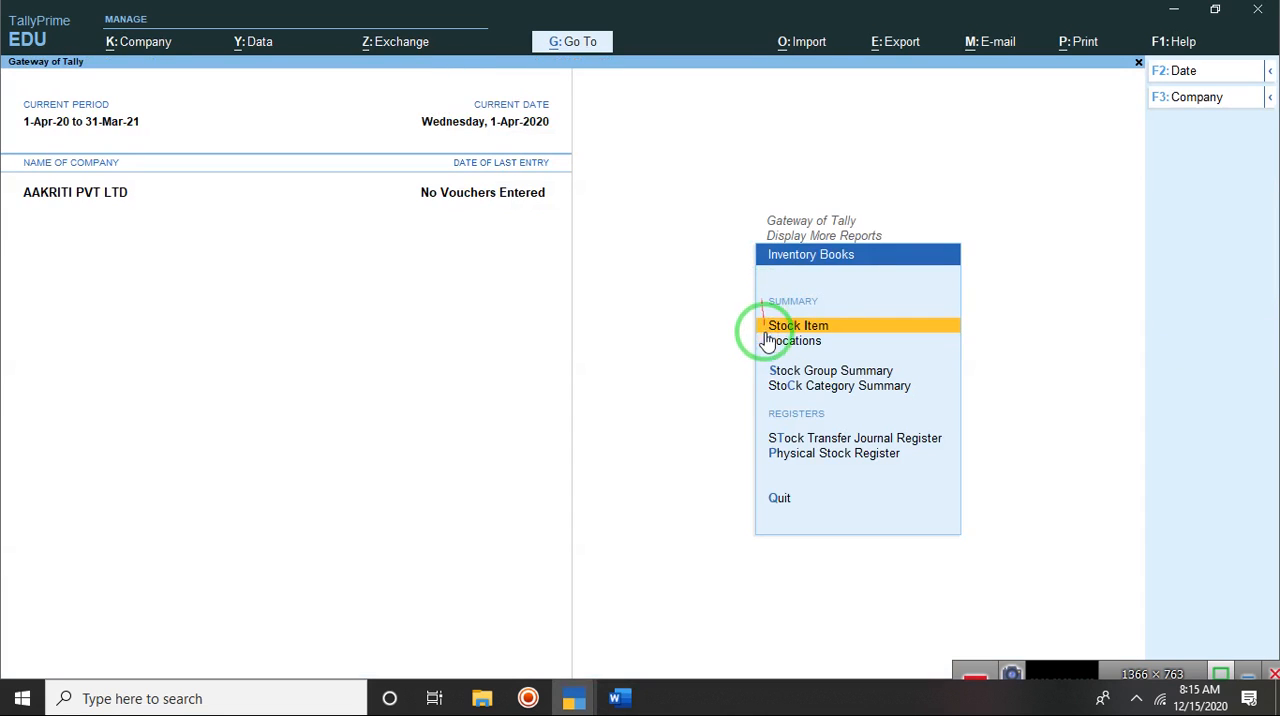
{"action": "left_click", "coordinate": [815, 378]}
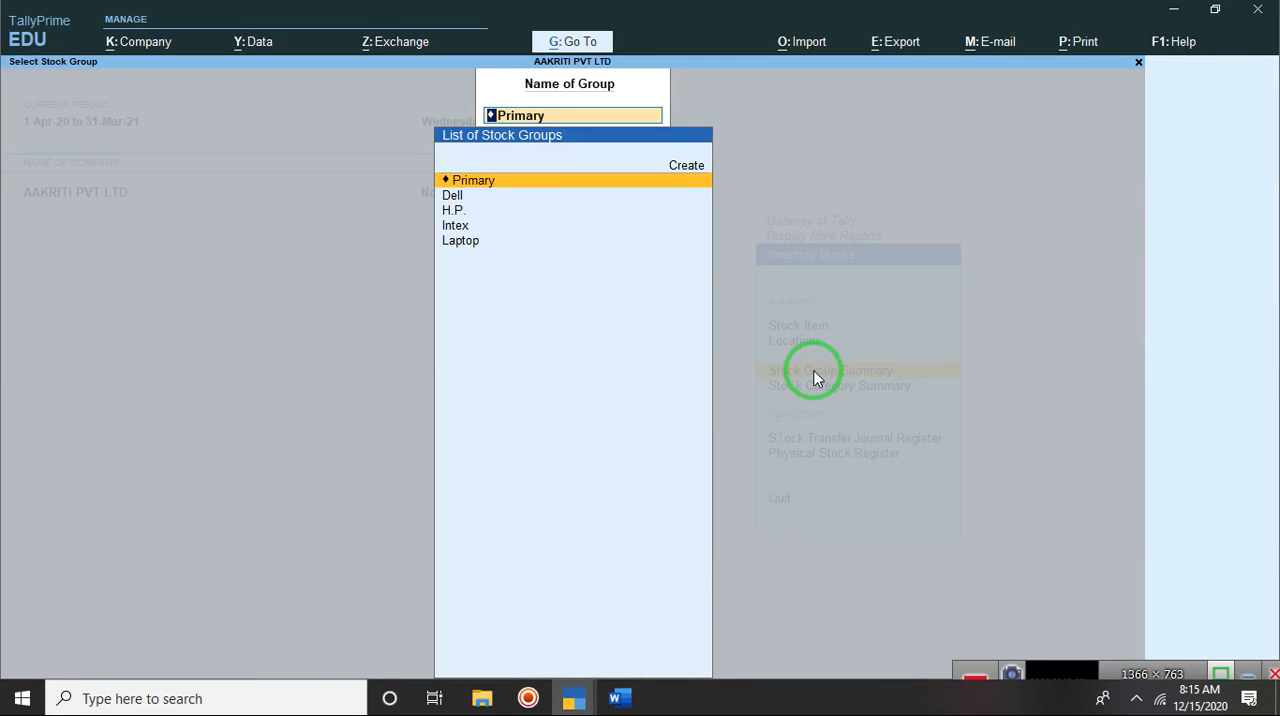
Step: Switch back to Word and add the brand "(Intex)" after the Mouse item
{"action": "left_click", "coordinate": [620, 698]}
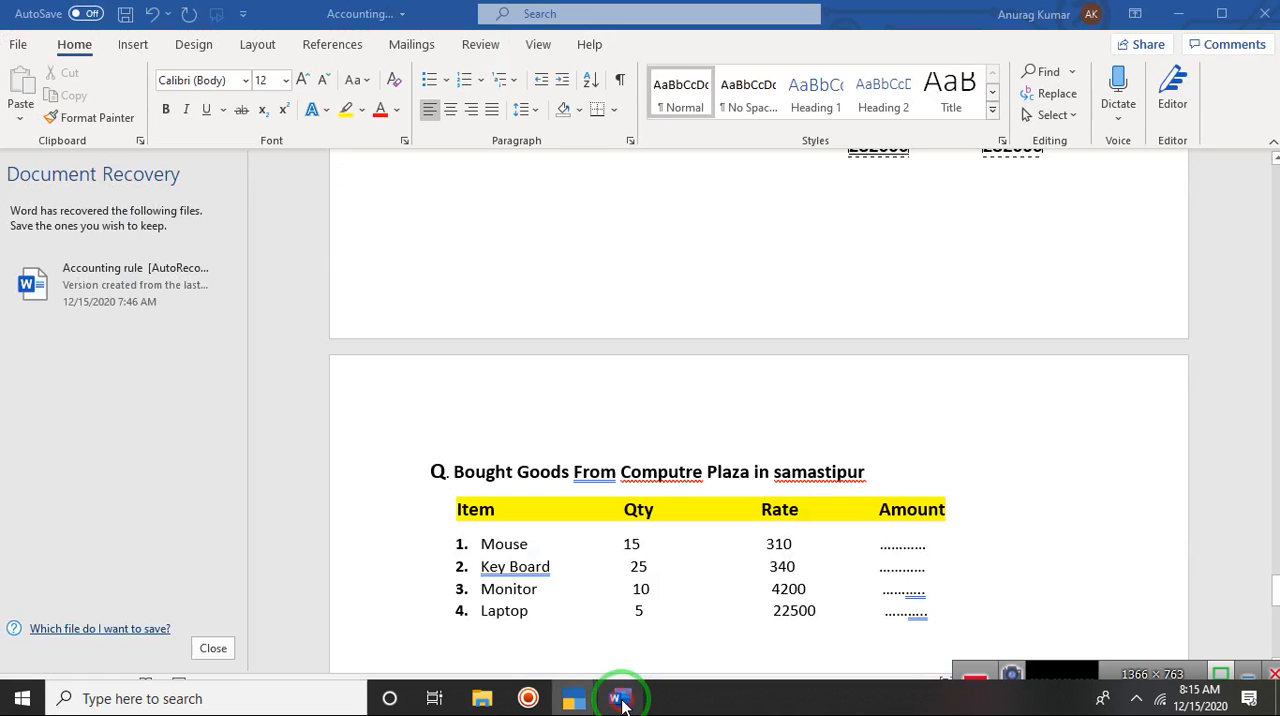
{"action": "left_click", "coordinate": [531, 543]}
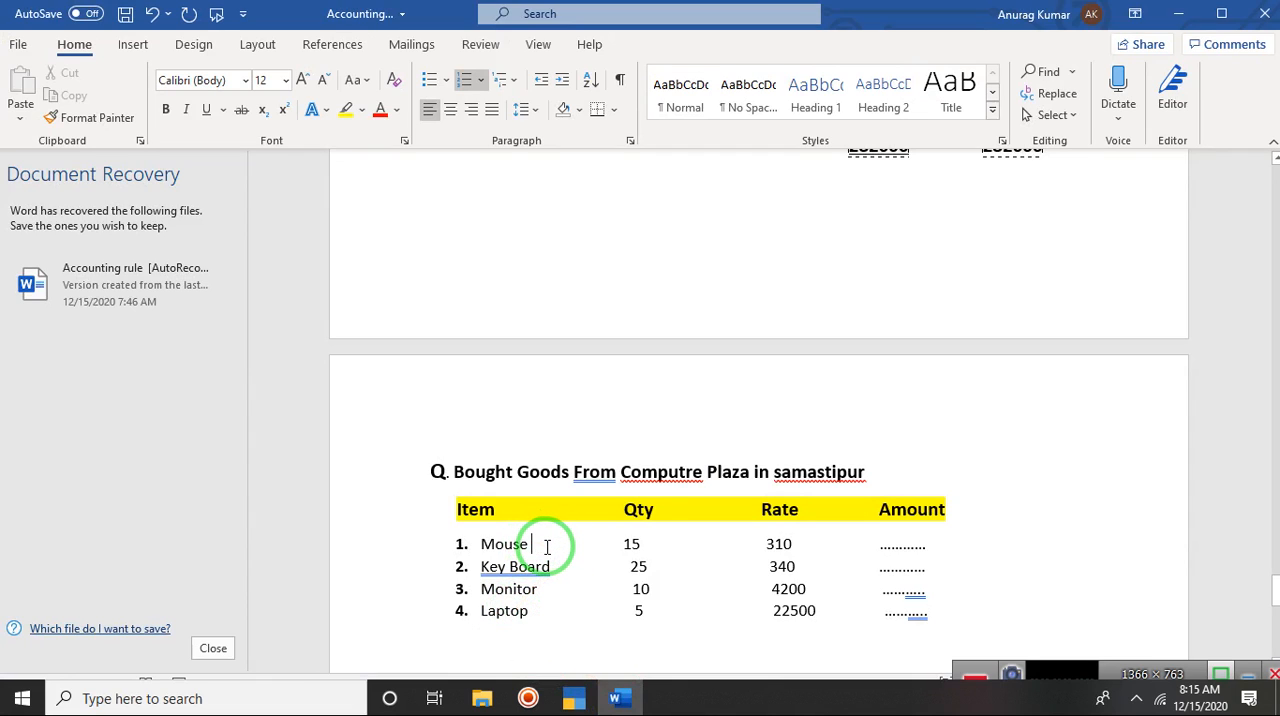
{"action": "type", "text": "(Intex"}
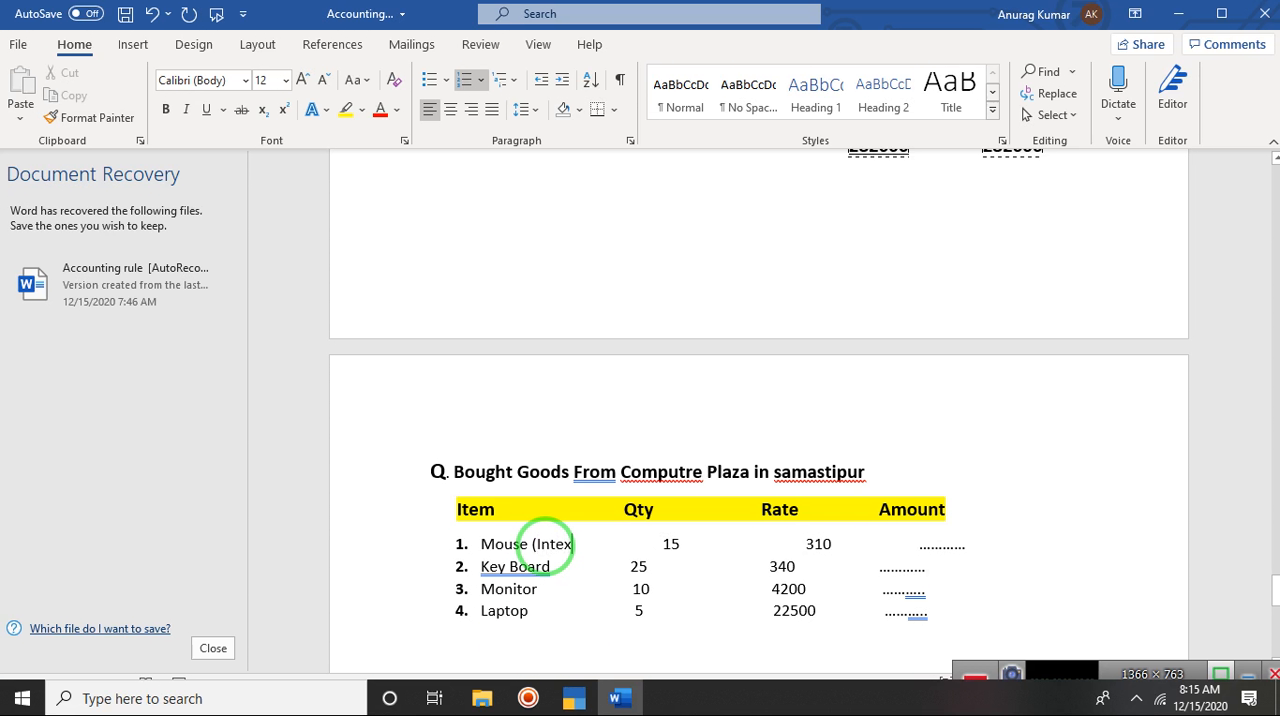
{"action": "type", "text": ")"}
Step: Add the brand Intex in parentheses after the Key Board item
{"action": "left_click", "coordinate": [557, 566]}
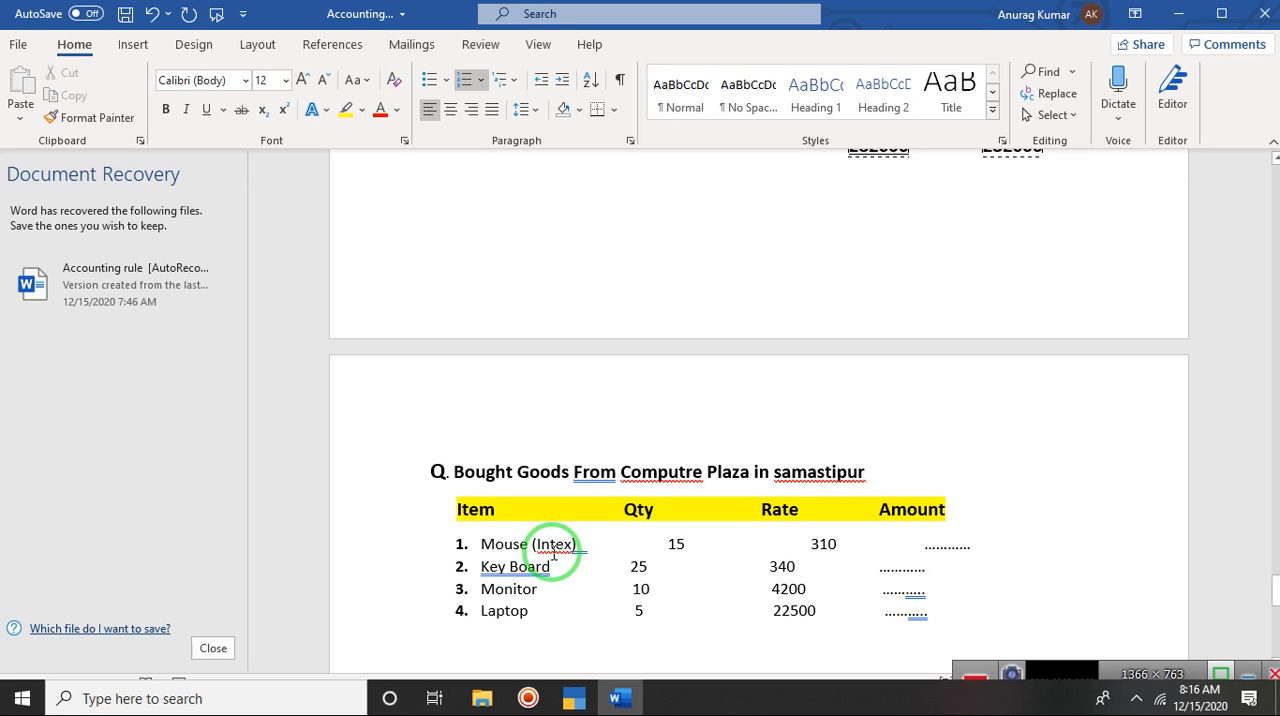
{"action": "type", "text": "Int"}
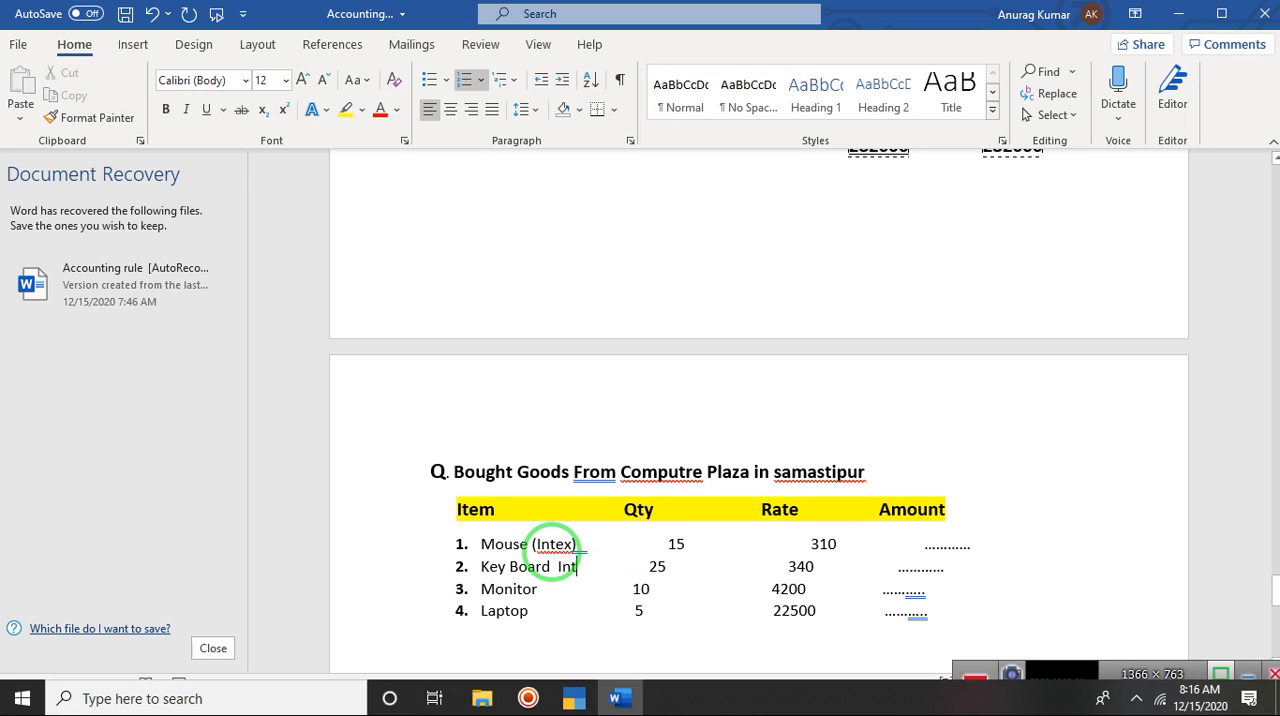
{"action": "type", "text": "ex)"}
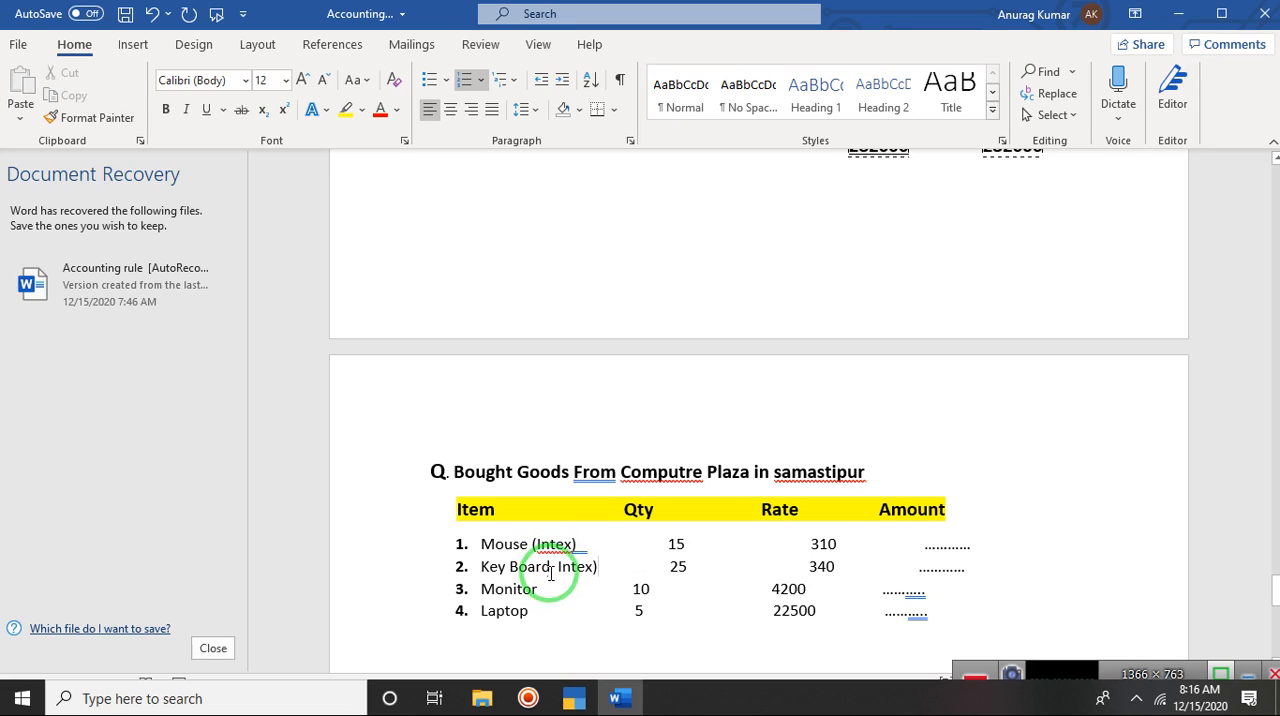
{"action": "left_click", "coordinate": [552, 566]}
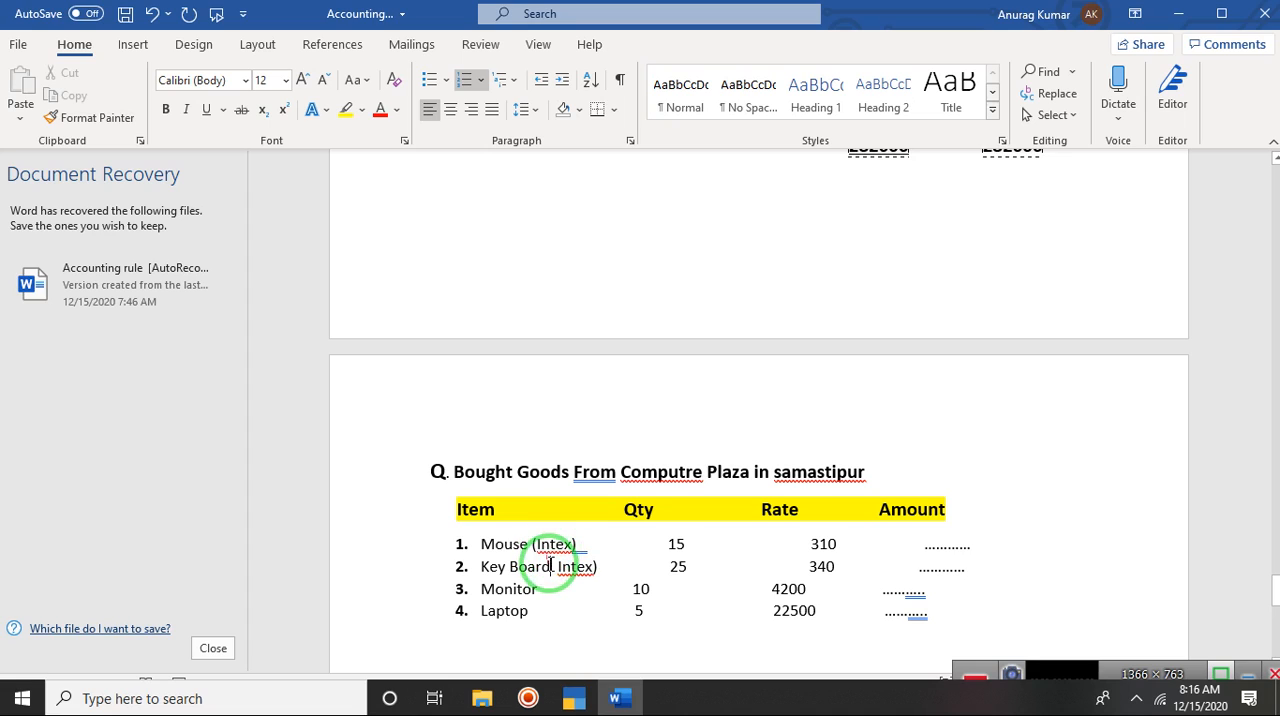
{"action": "left_click", "coordinate": [555, 567]}
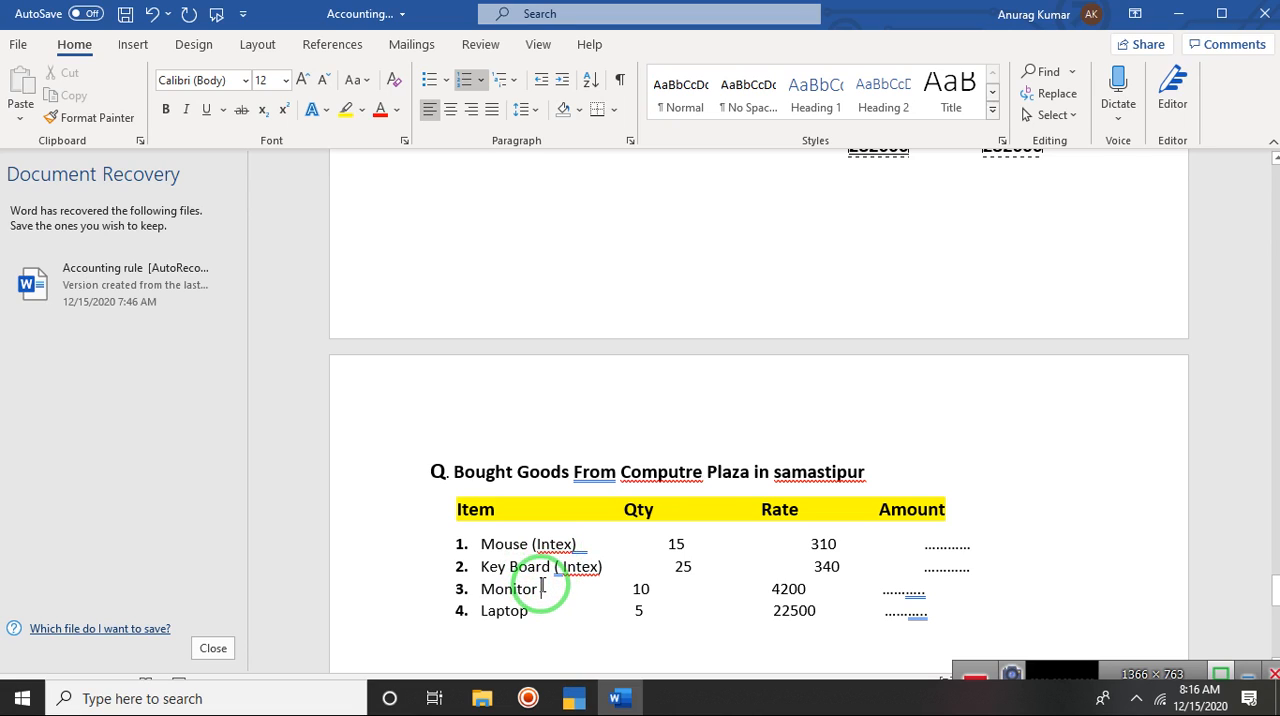
Step: Add the brand "(dell)" after the Monitor item
{"action": "type", "text": "("}
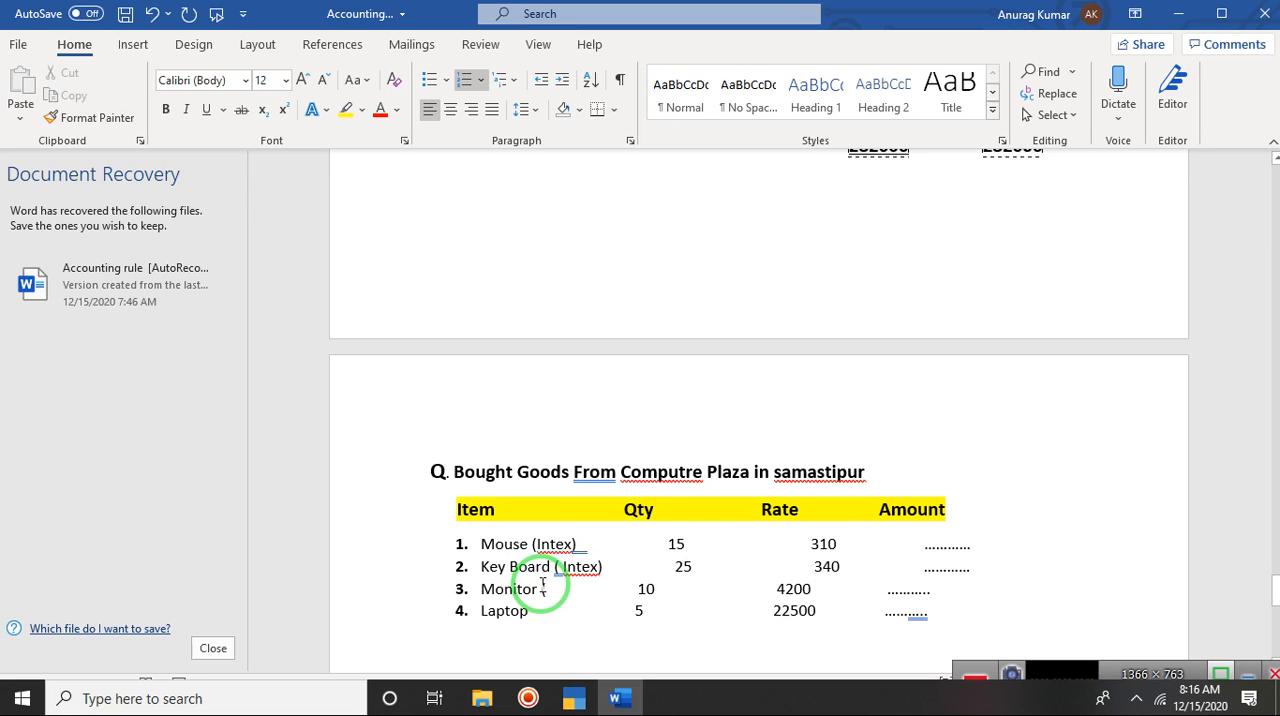
{"action": "type", "text": "del"}
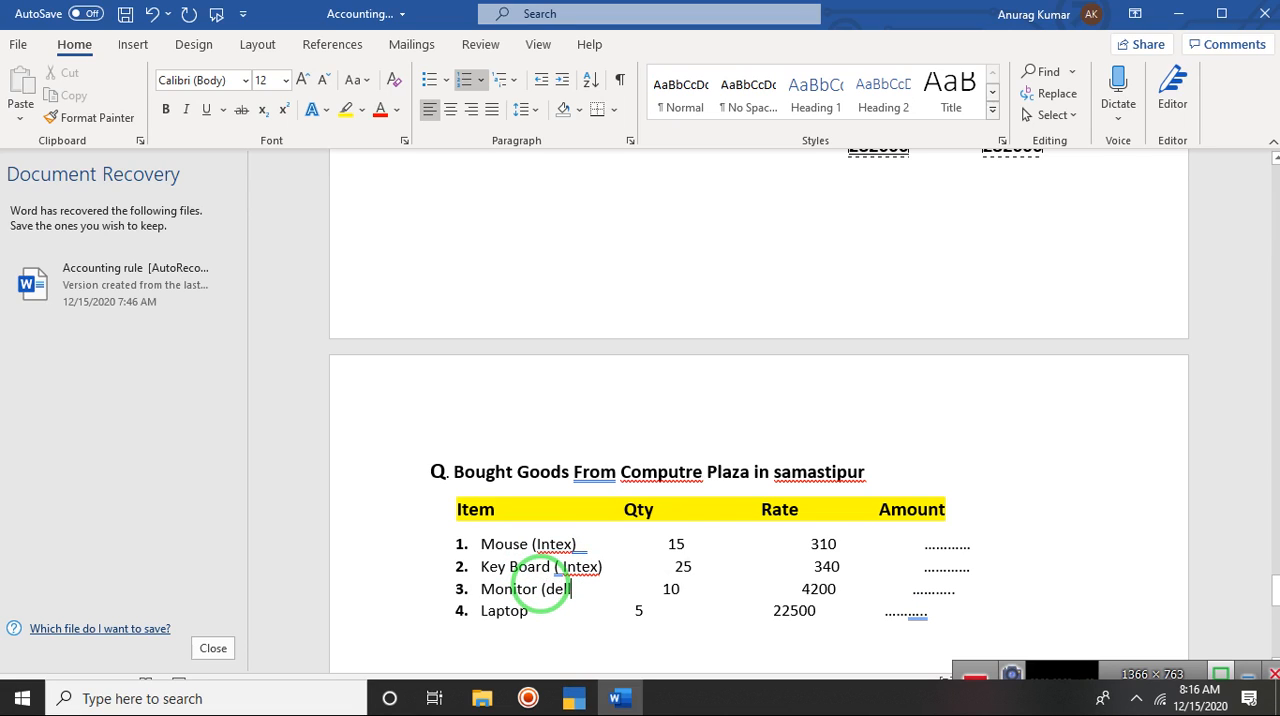
{"action": "type", "text": "l)"}
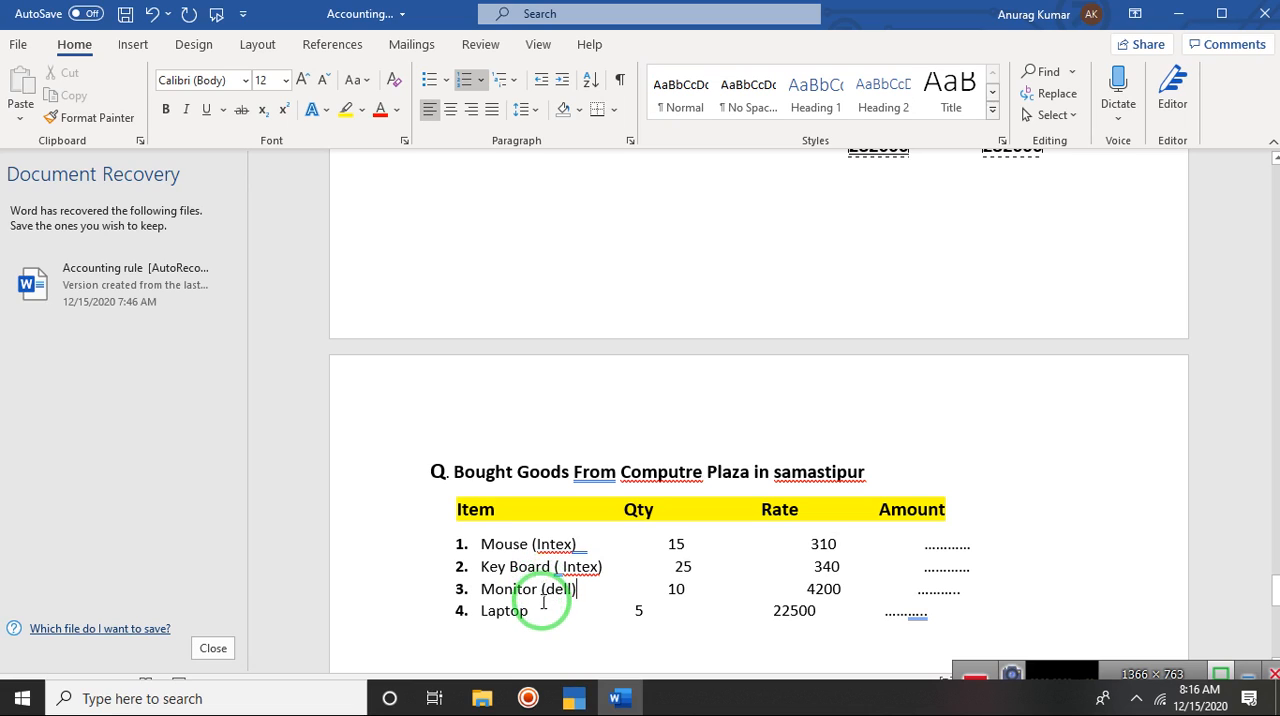
Step: Add the brand "(H.P)" after the Laptop item
{"action": "left_click", "coordinate": [545, 610]}
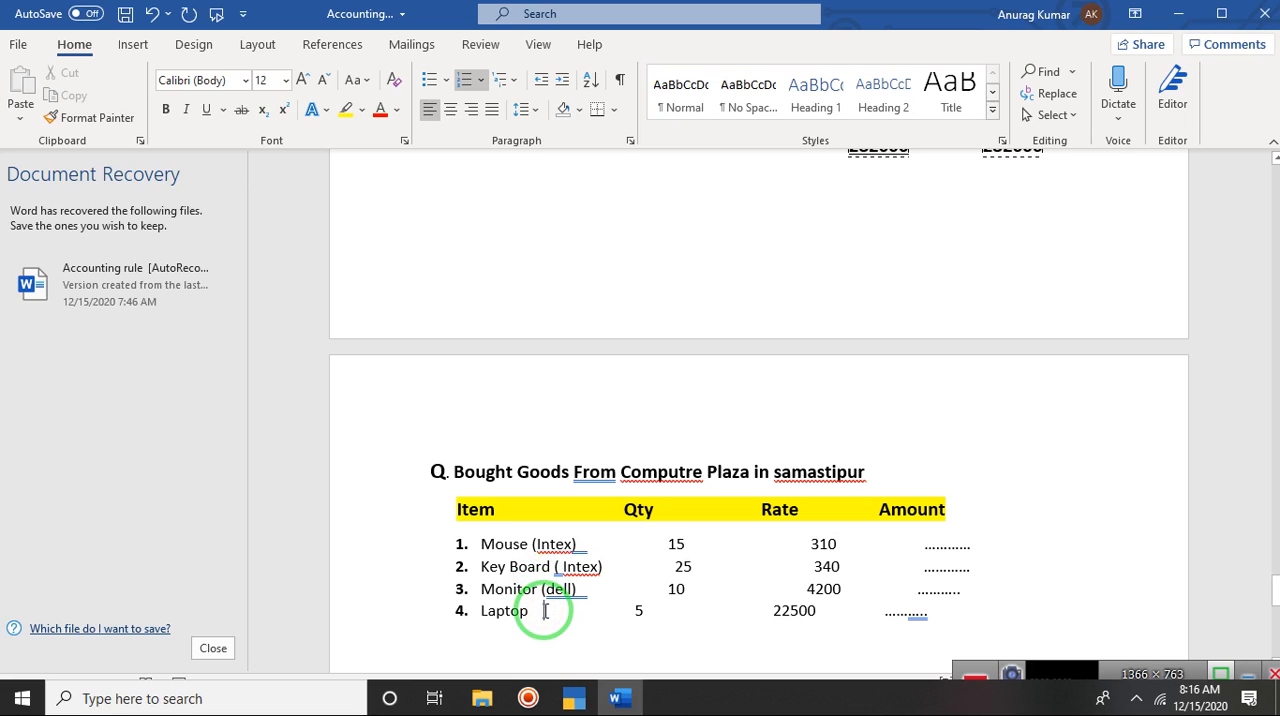
{"action": "type", "text": "("}
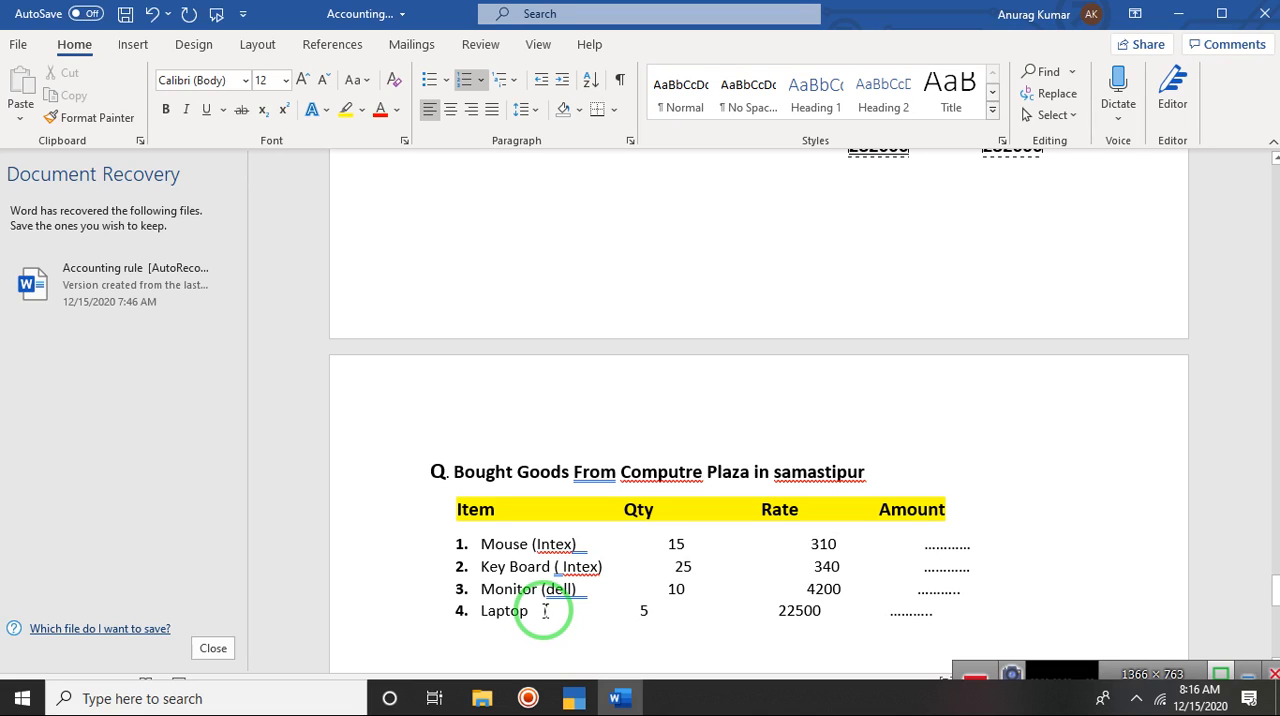
{"action": "type", "text": "H>P"}
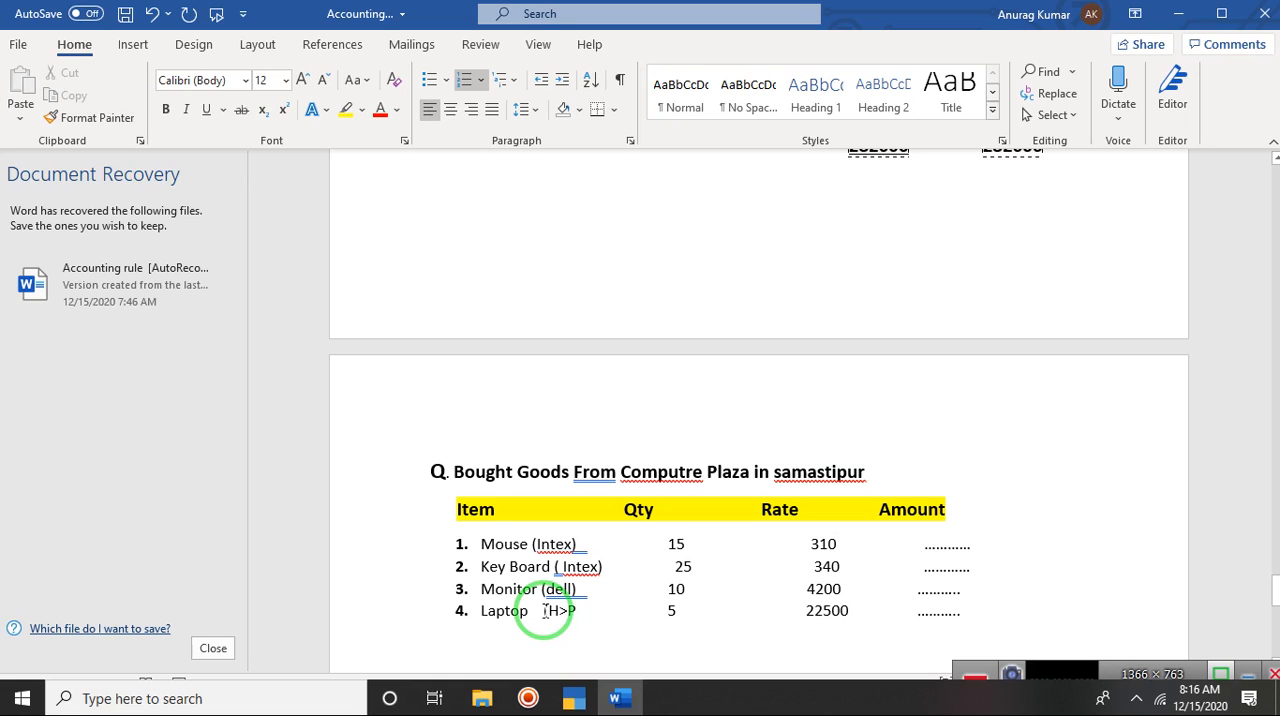
{"action": "key", "text": "BackSpace"}
{"action": "key", "text": "BackSpace"}
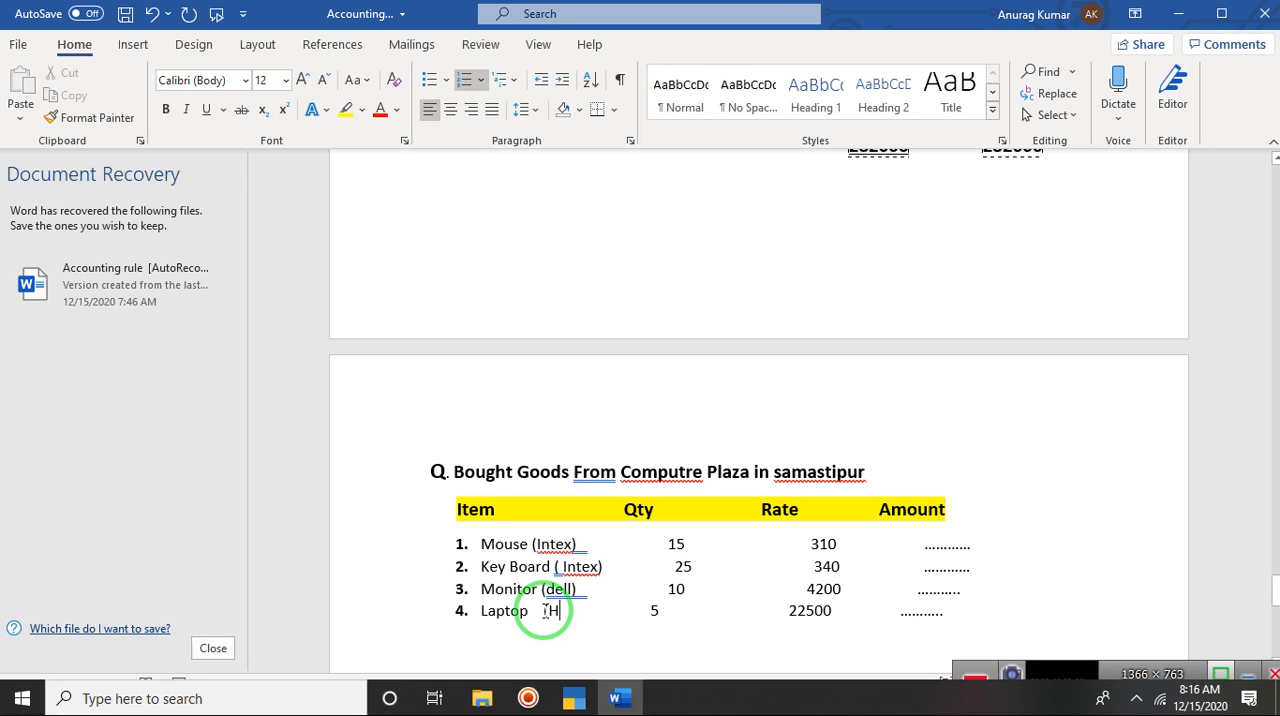
{"action": "type", "text": ".P0"}
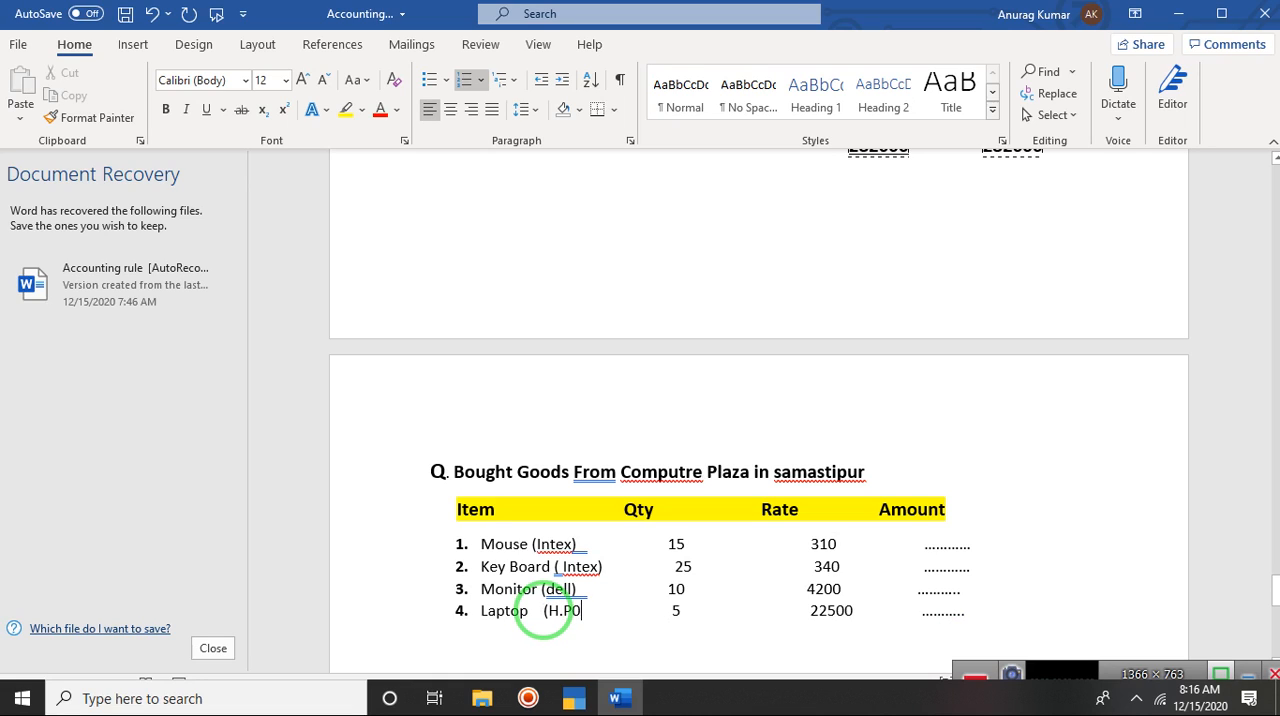
{"action": "key", "text": "BackSpace"}
{"action": "type", "text": ")"}
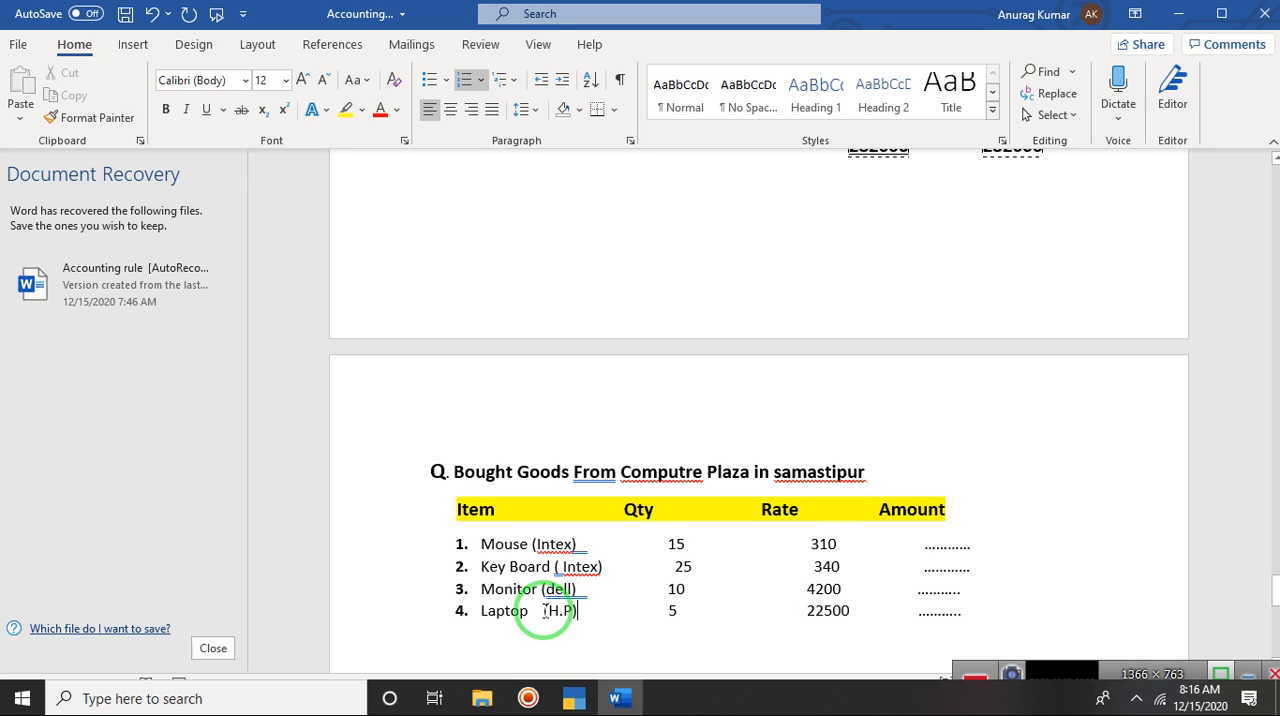
{"action": "left_click", "coordinate": [623, 617]}
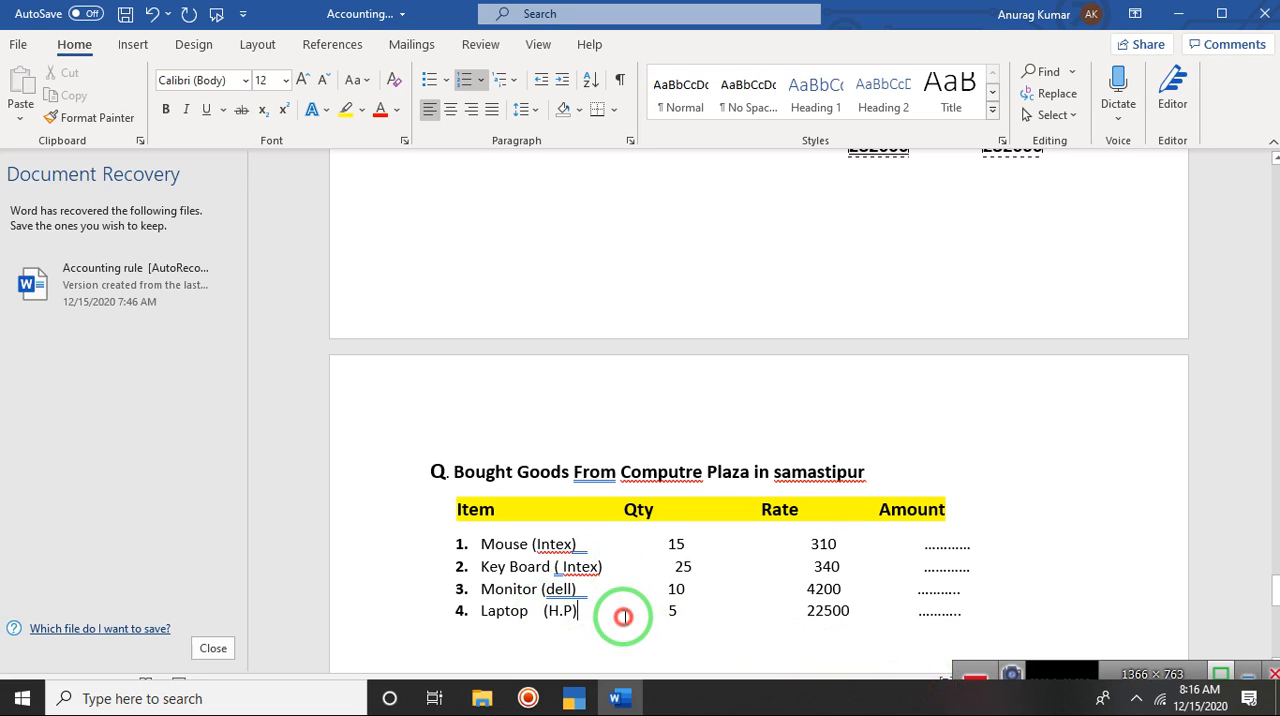
{"action": "left_click", "coordinate": [551, 541]}
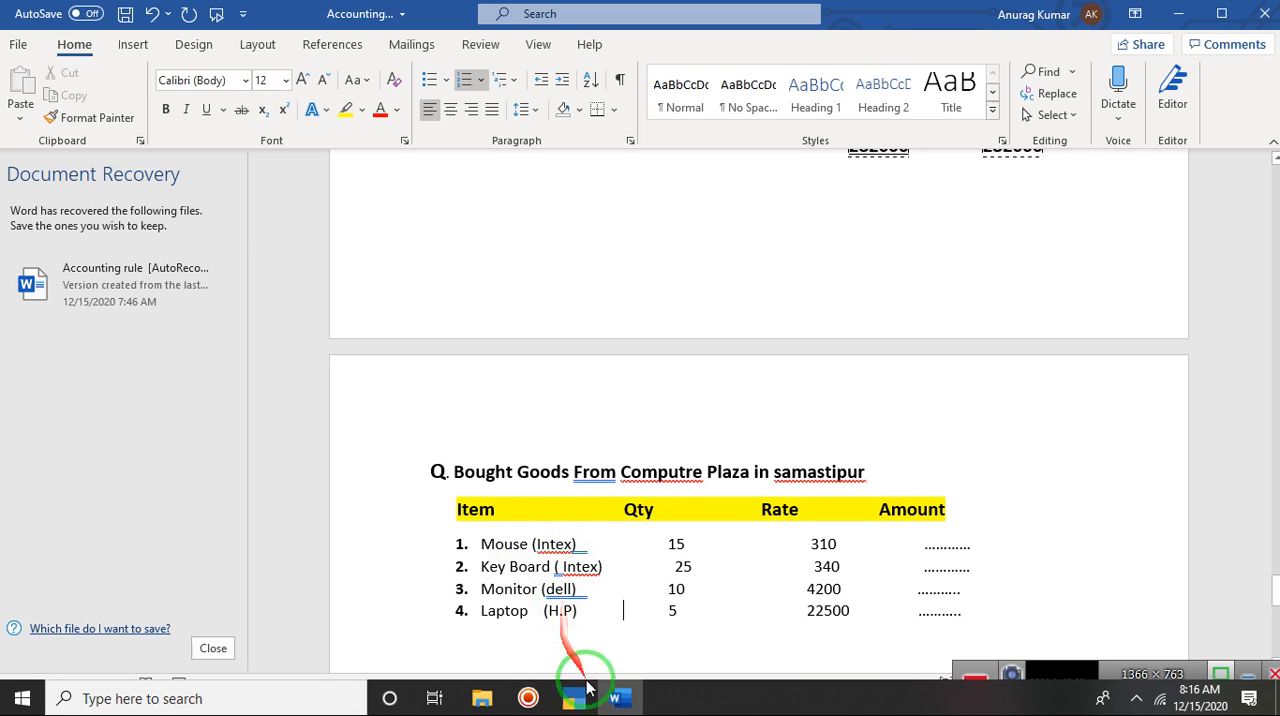
Step: Switch to TallyPrime and look at the existing stock groups and stock categories in Inventory Books
{"action": "mouse_move", "coordinate": [580, 706]}
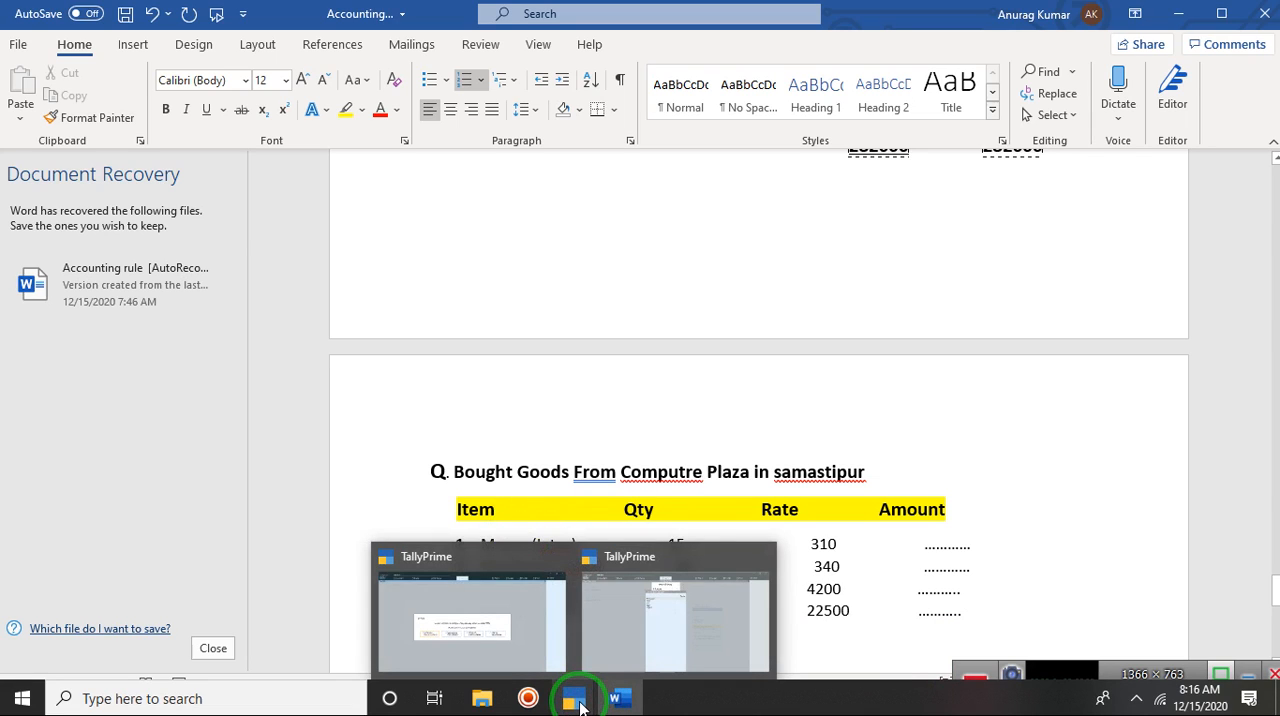
{"action": "left_click", "coordinate": [629, 650]}
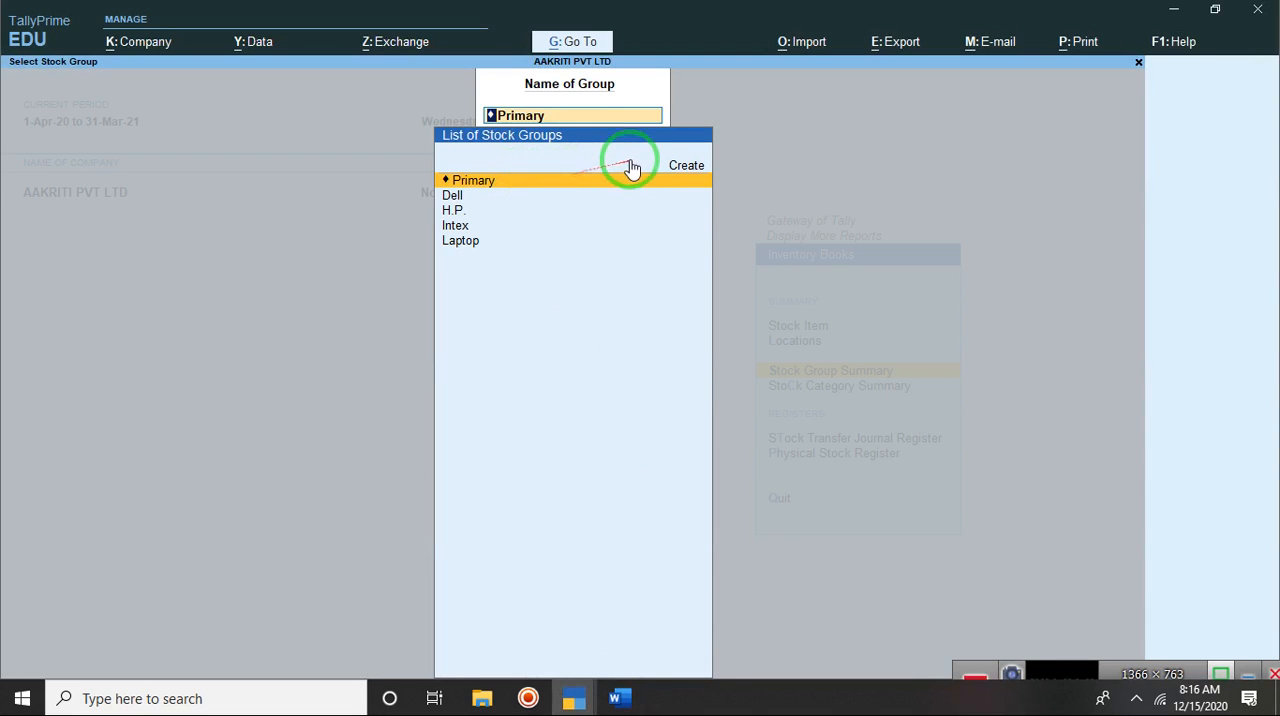
{"action": "left_click", "coordinate": [685, 168]}
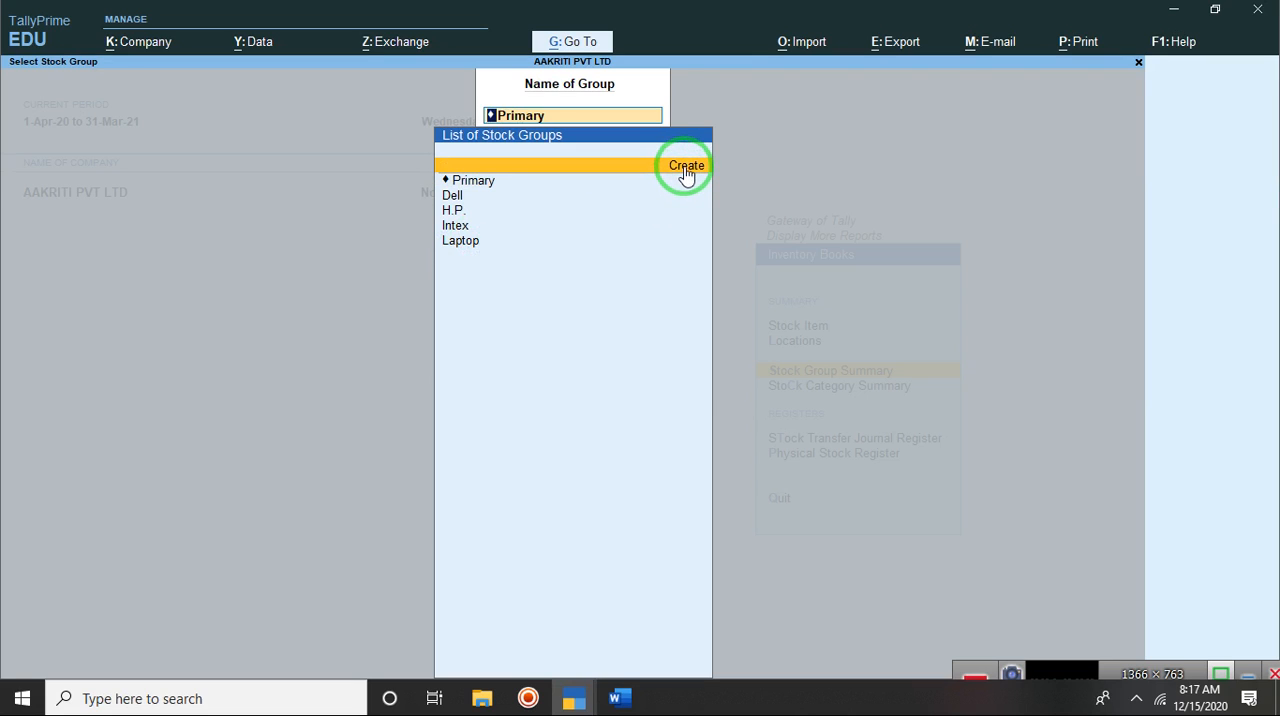
{"action": "left_click", "coordinate": [687, 172]}
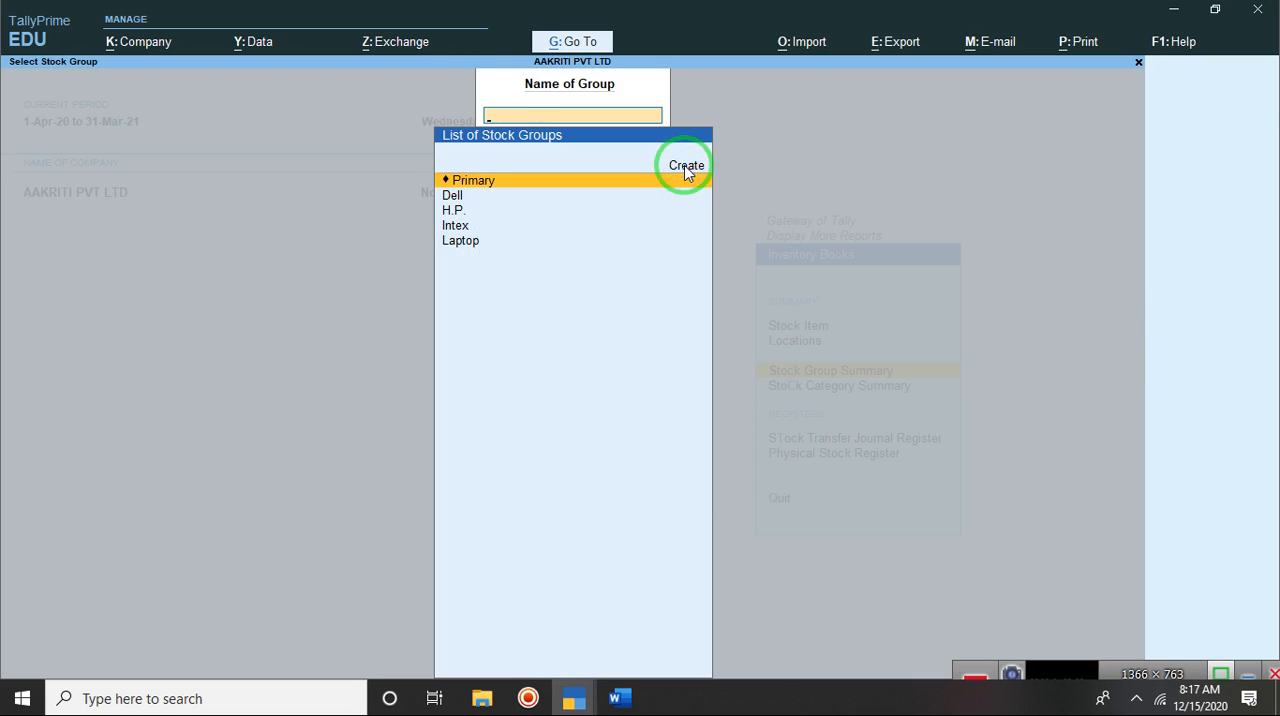
{"action": "key", "text": "Escape"}
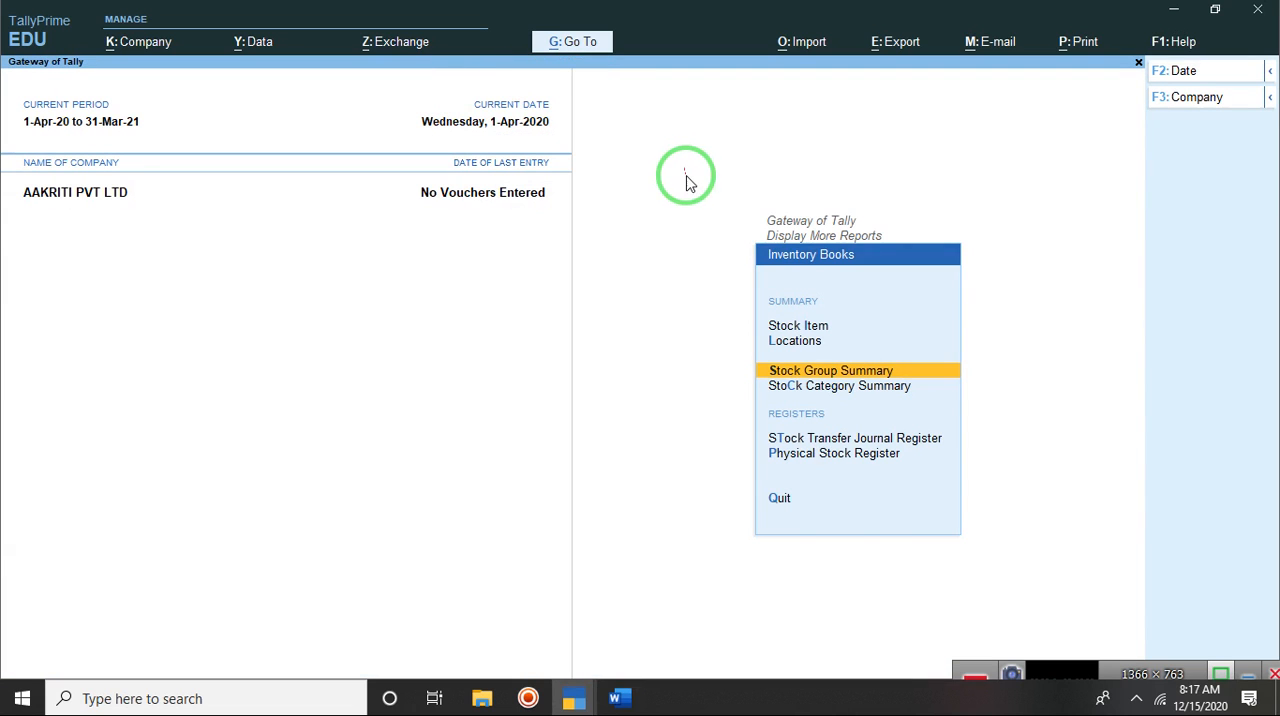
{"action": "left_click", "coordinate": [862, 390]}
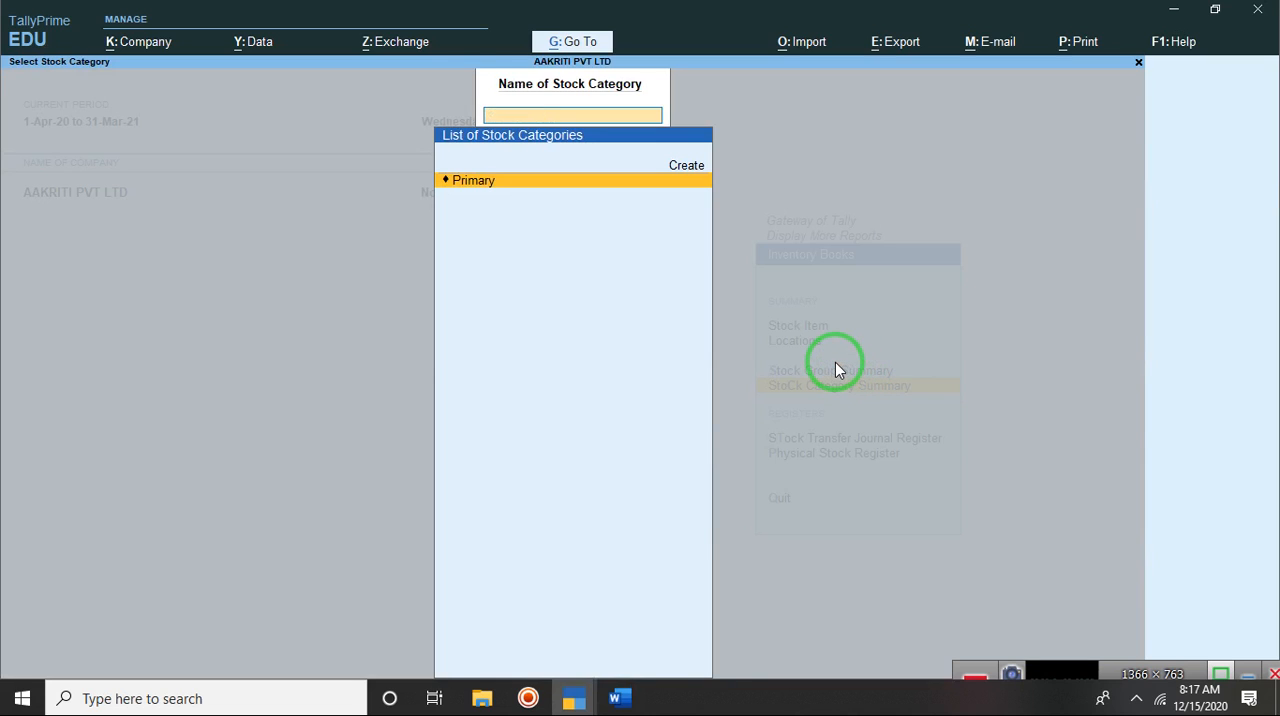
{"action": "key", "text": "Escape"}
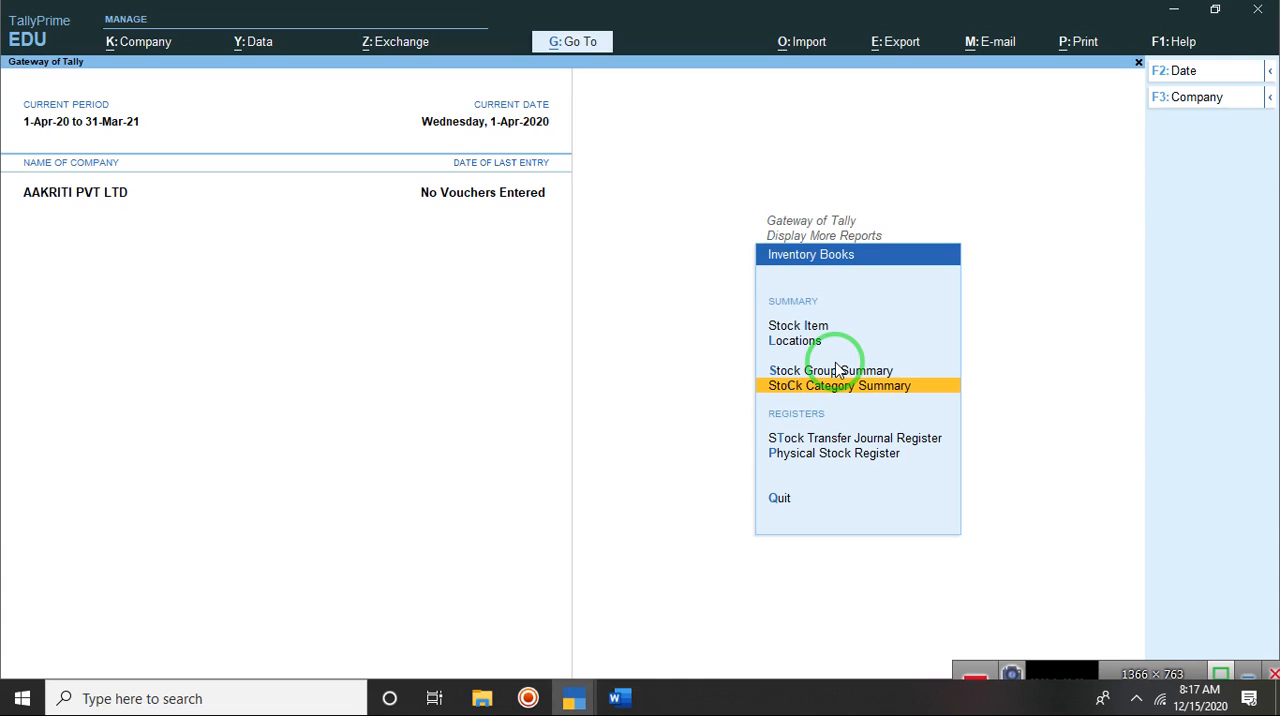
{"action": "left_click", "coordinate": [1050, 668]}
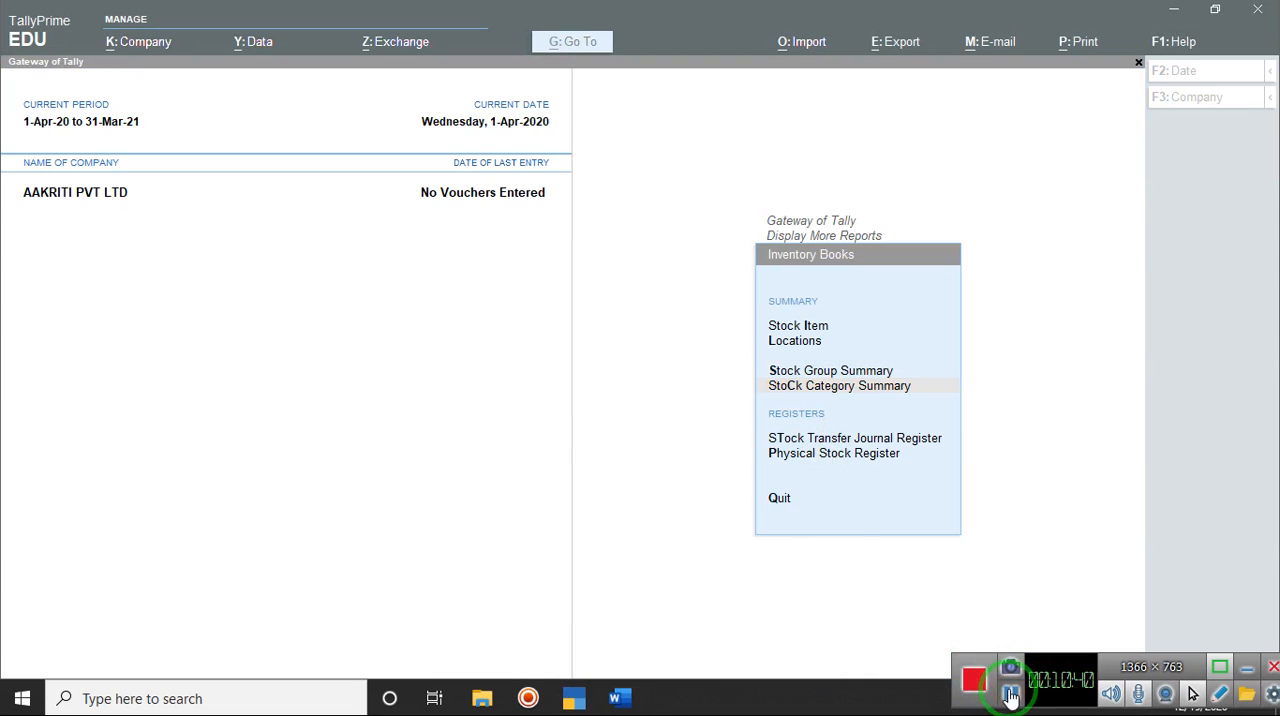
{"action": "left_click", "coordinate": [793, 508]}
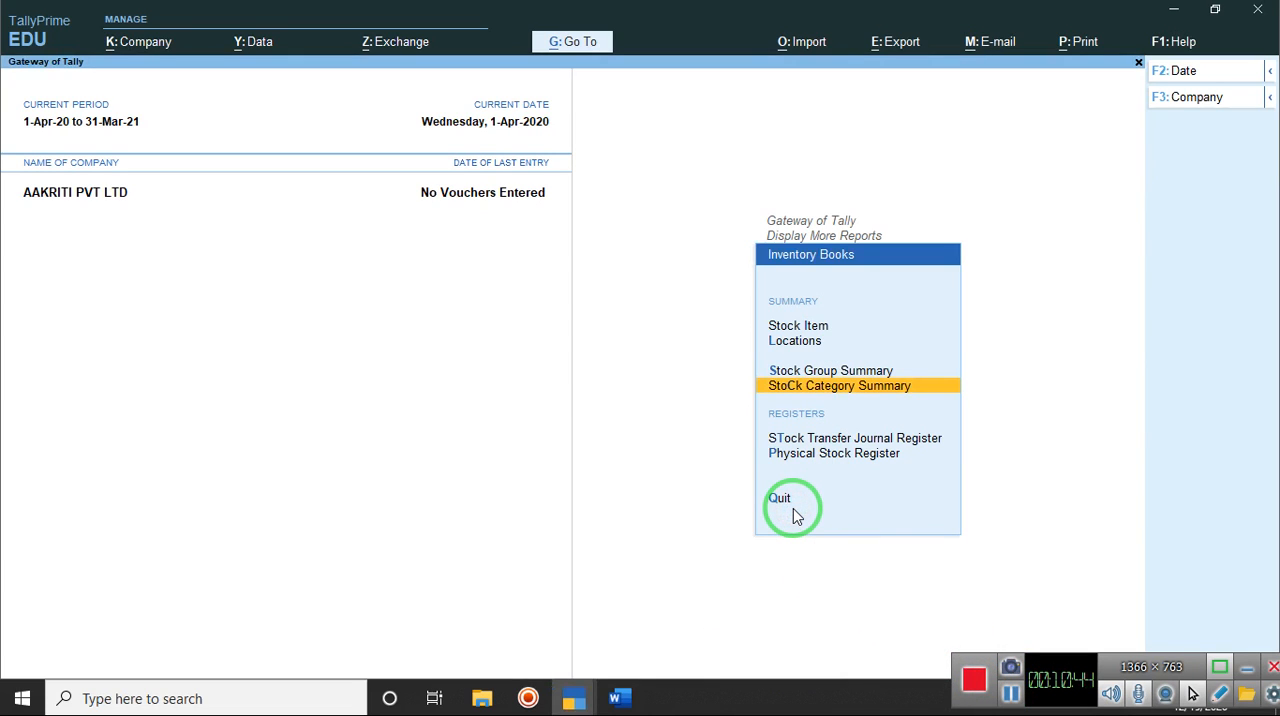
{"action": "left_click", "coordinate": [620, 698]}
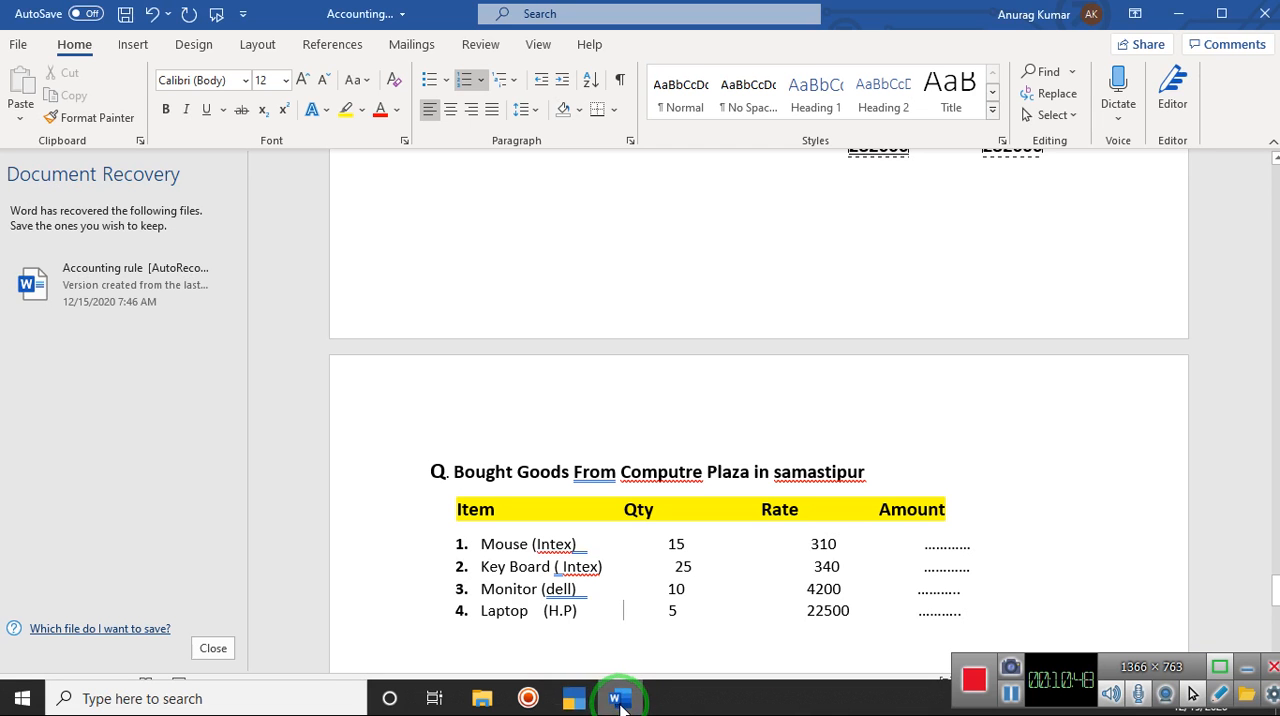
{"action": "mouse_move", "coordinate": [573, 698]}
{"action": "left_click", "coordinate": [649, 638]}
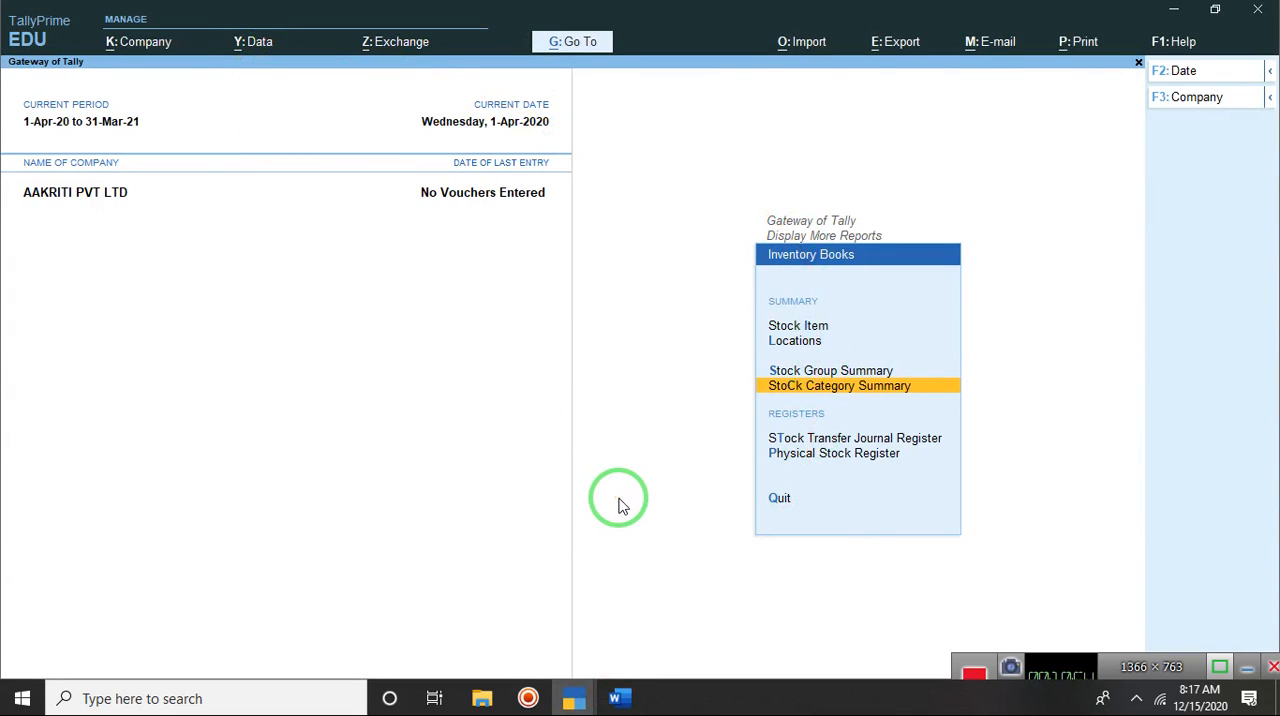
Step: Leave Inventory Books and start a purchase voucher with supplier invoice number 233 dated 1-Apr-20
{"action": "key", "text": "Escape"}
{"action": "key", "text": "Escape"}
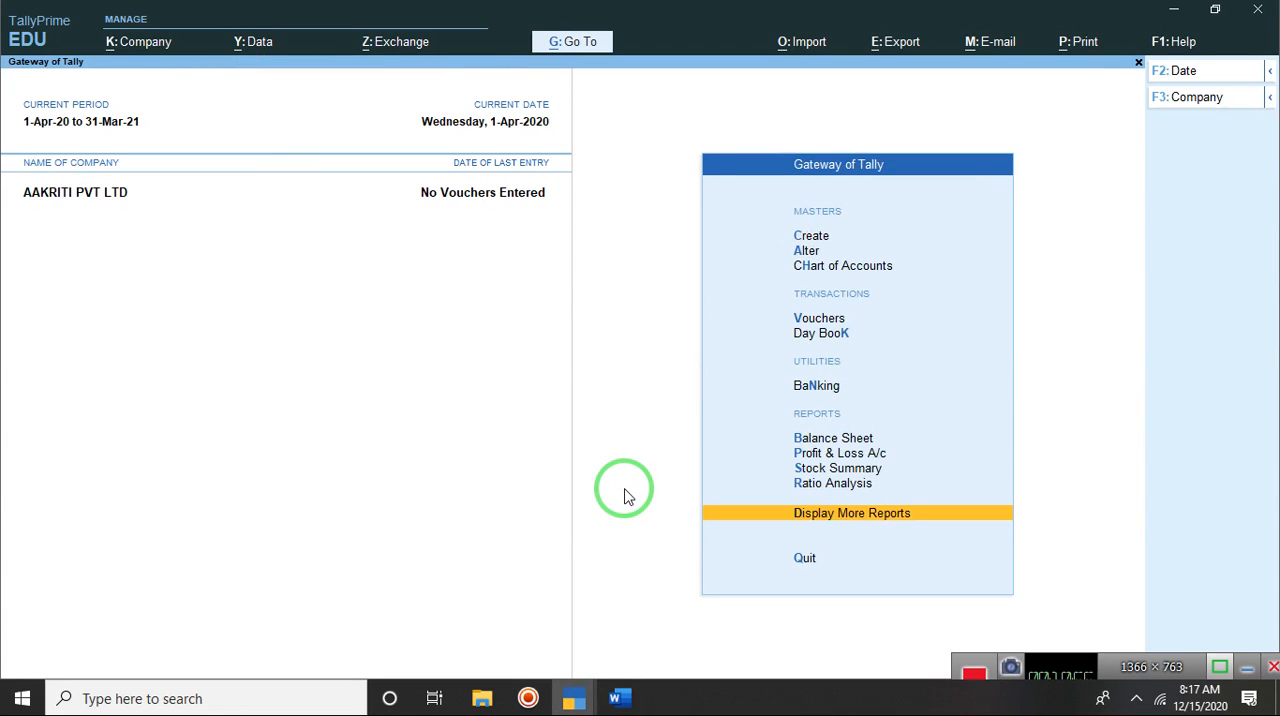
{"action": "left_click", "coordinate": [828, 318]}
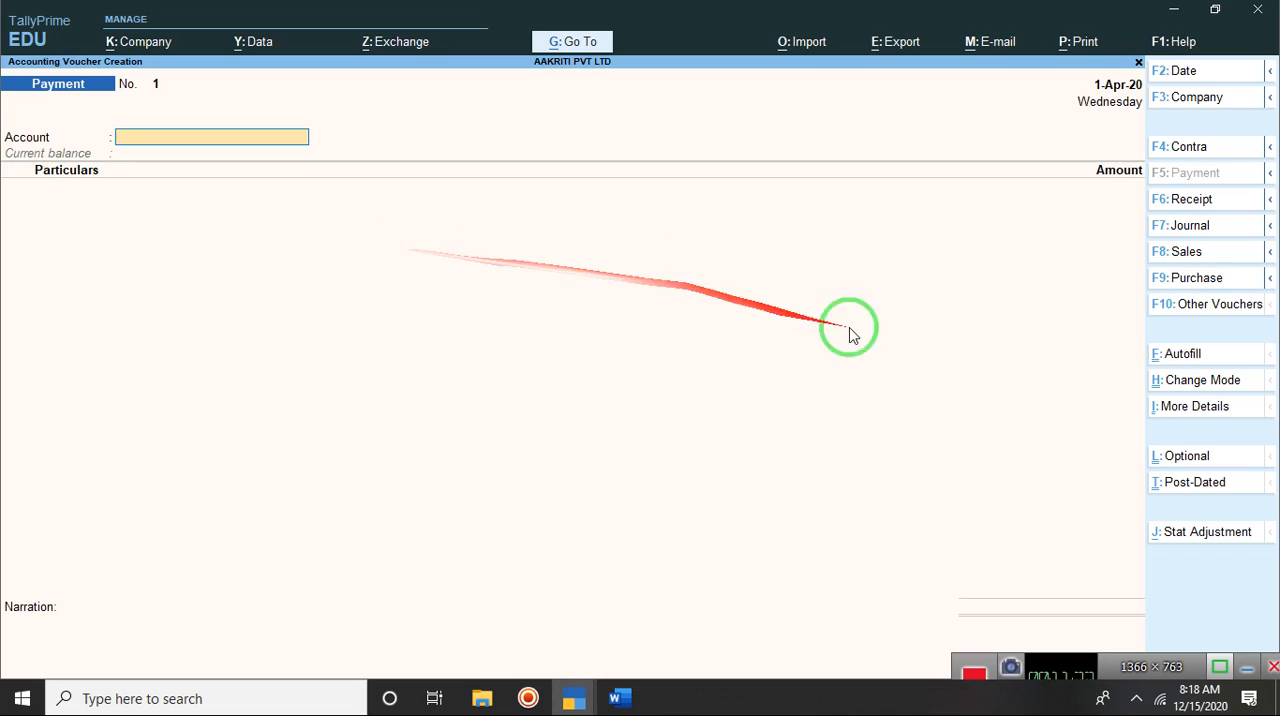
{"action": "left_click", "coordinate": [1205, 280]}
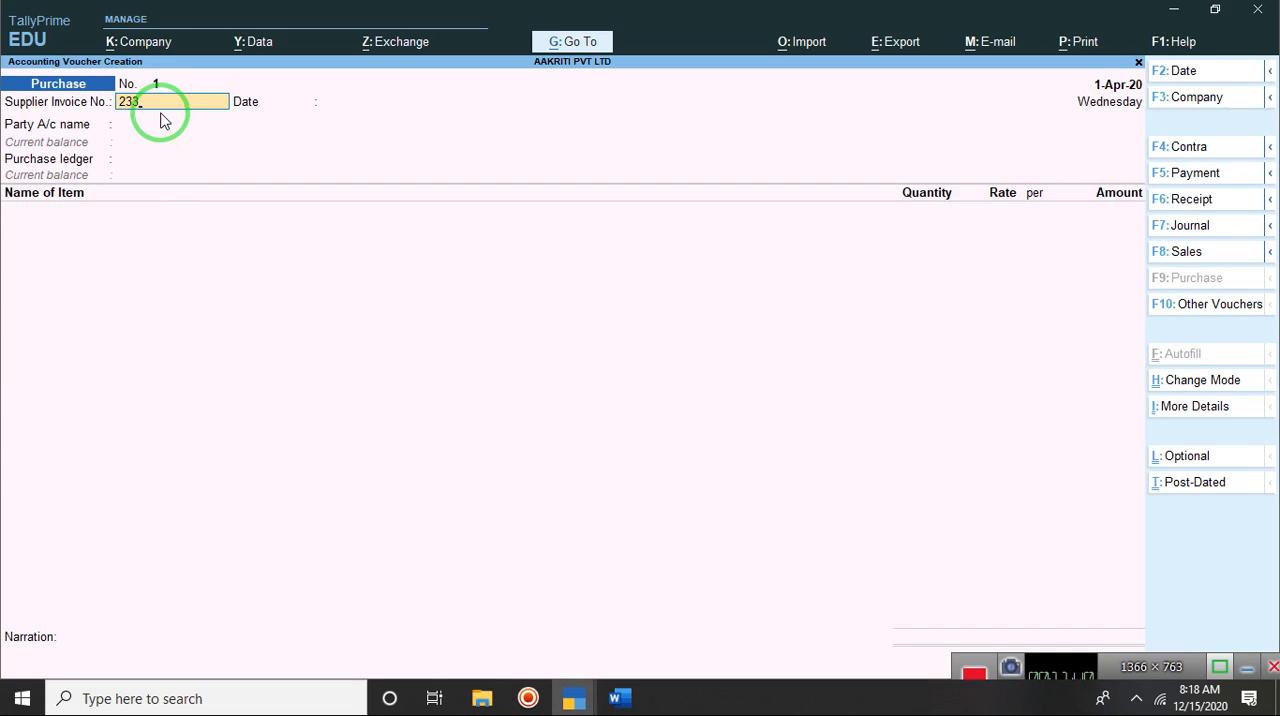
{"action": "key", "text": "Return"}
{"action": "key", "text": "Return"}
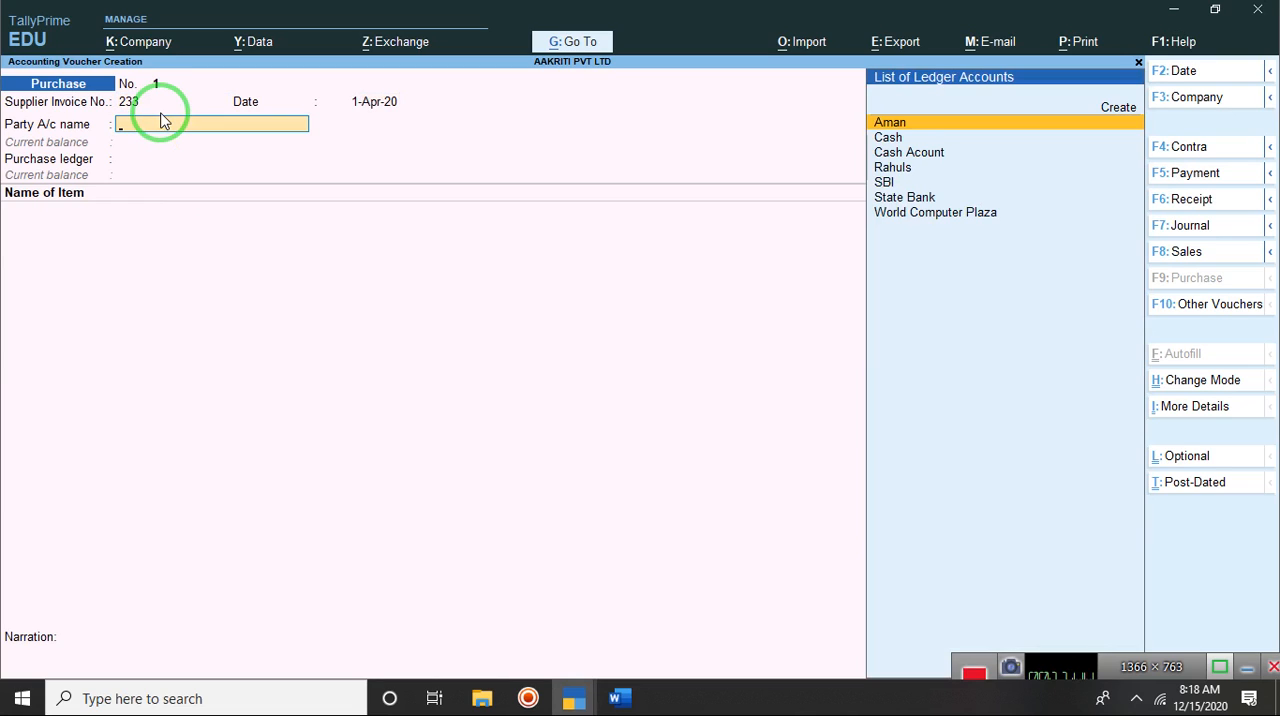
Step: Choose World Computer Plaza as the party account and leave all its receipt details blank
{"action": "key", "text": "Down"}
{"action": "key", "text": "Down"}
{"action": "key", "text": "Down"}
{"action": "key", "text": "Down"}
{"action": "key", "text": "Down"}
{"action": "key", "text": "Down"}
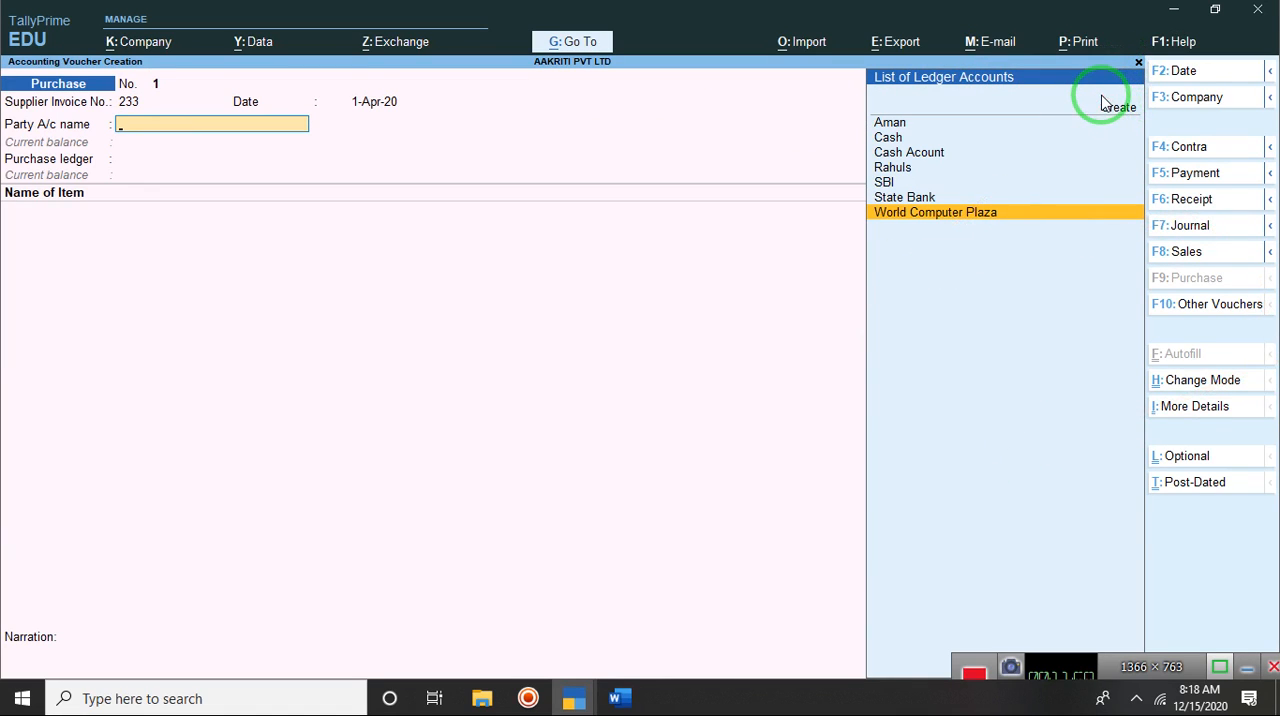
{"action": "key", "text": "Return"}
{"action": "key", "text": "Return"}
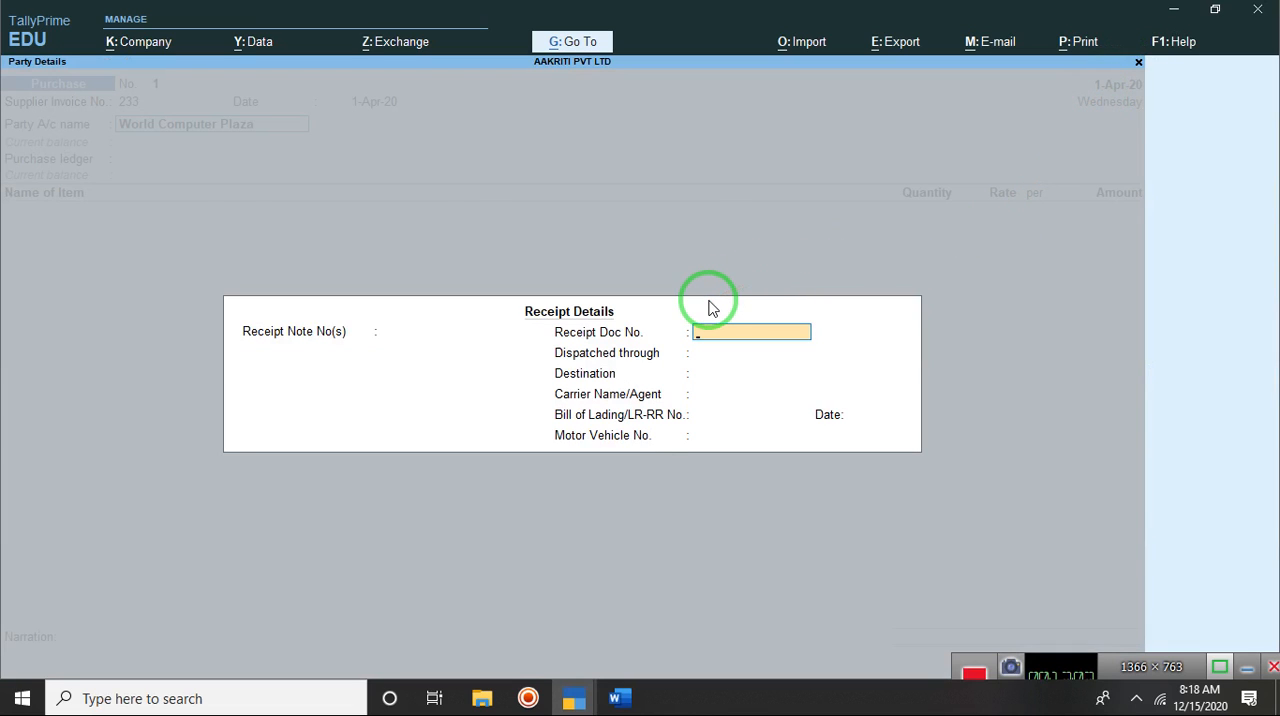
{"action": "key", "text": "Return"}
{"action": "key", "text": "Return"}
{"action": "key", "text": "Return"}
{"action": "key", "text": "Return"}
{"action": "key", "text": "Return"}
{"action": "key", "text": "Return"}
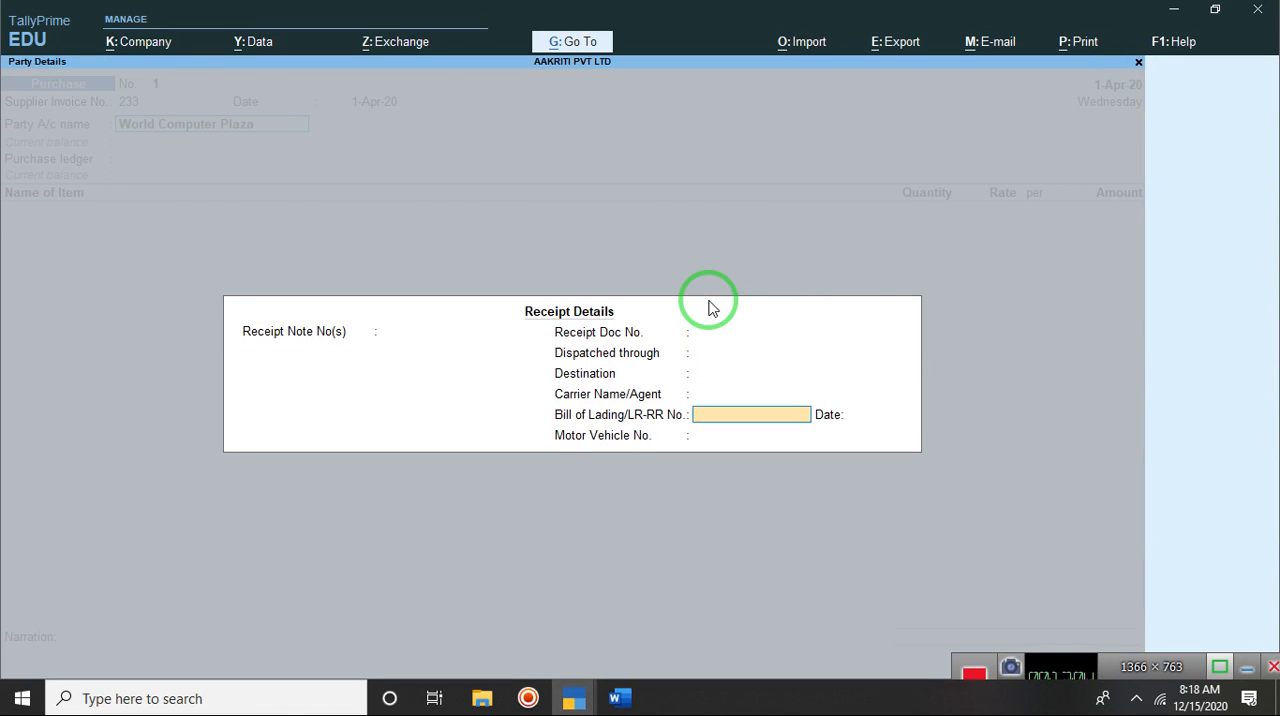
Step: Accept the supplier's party details for World Computer Plaza with state Bihar and country India, leaving the GSTIN/UIN blank
{"action": "key", "text": "Return"}
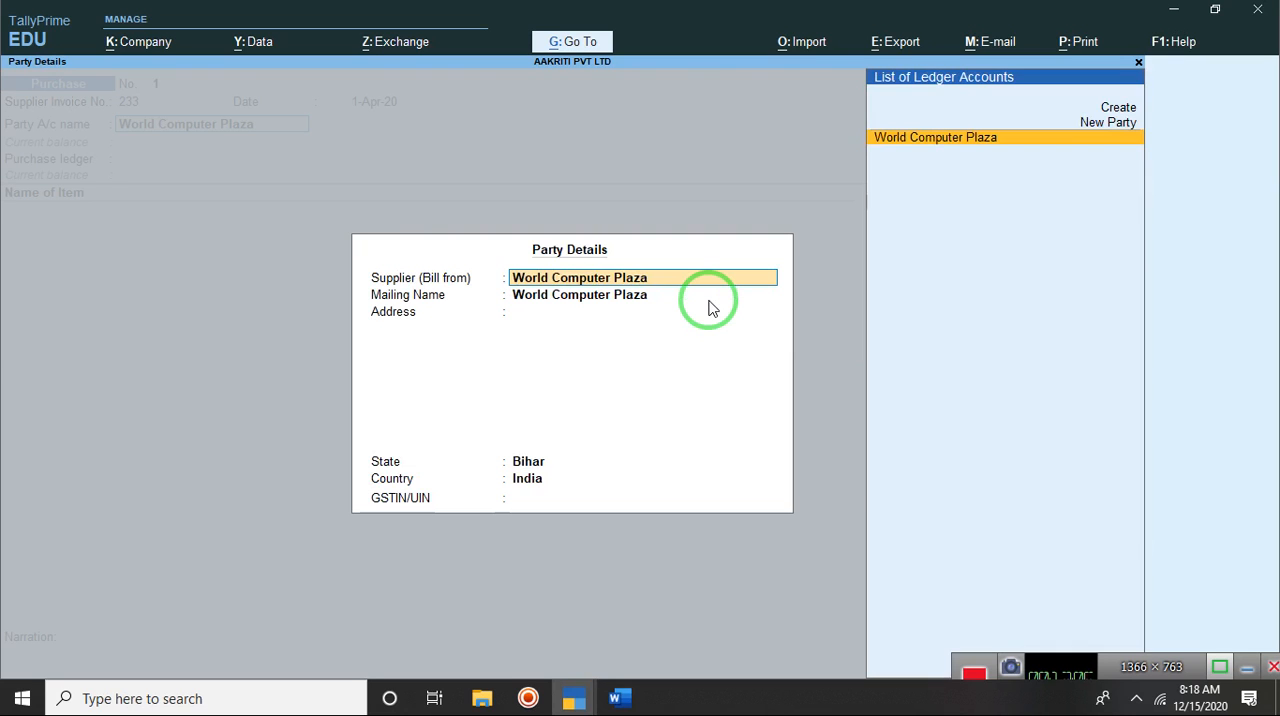
{"action": "key", "text": "Return"}
{"action": "key", "text": "Return"}
{"action": "key", "text": "Return"}
{"action": "key", "text": "Return"}
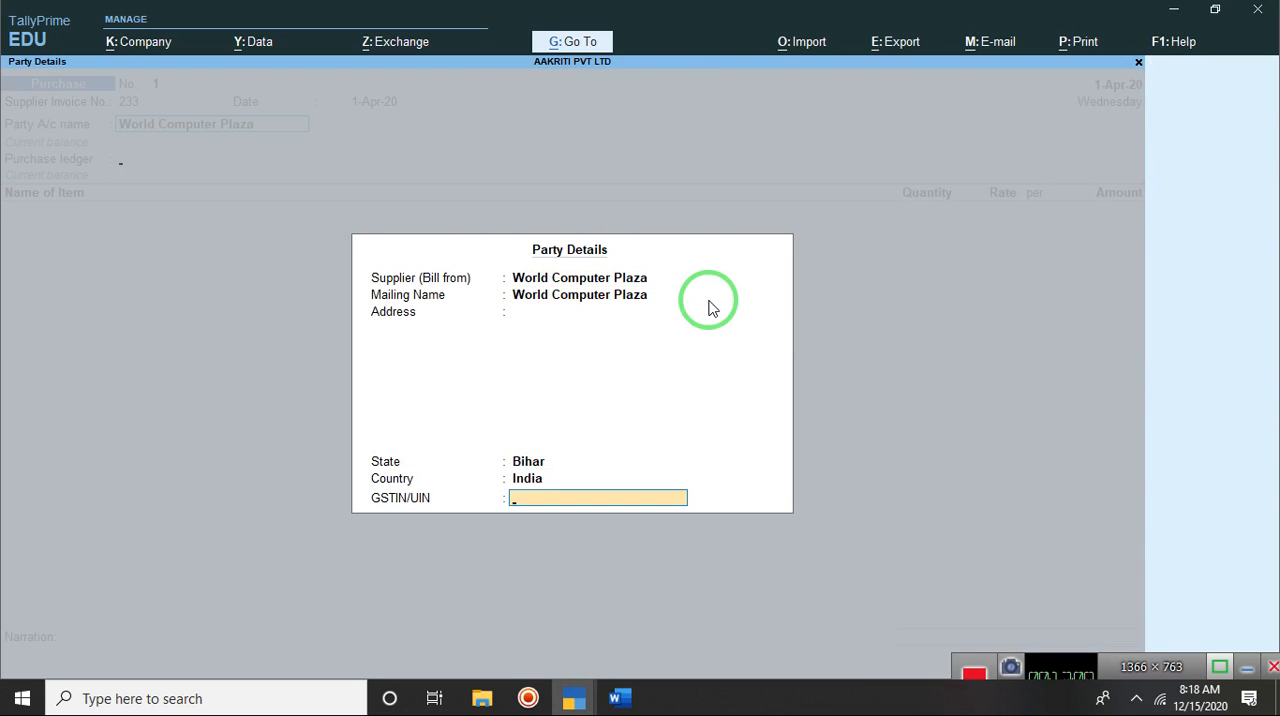
{"action": "key", "text": "Return"}
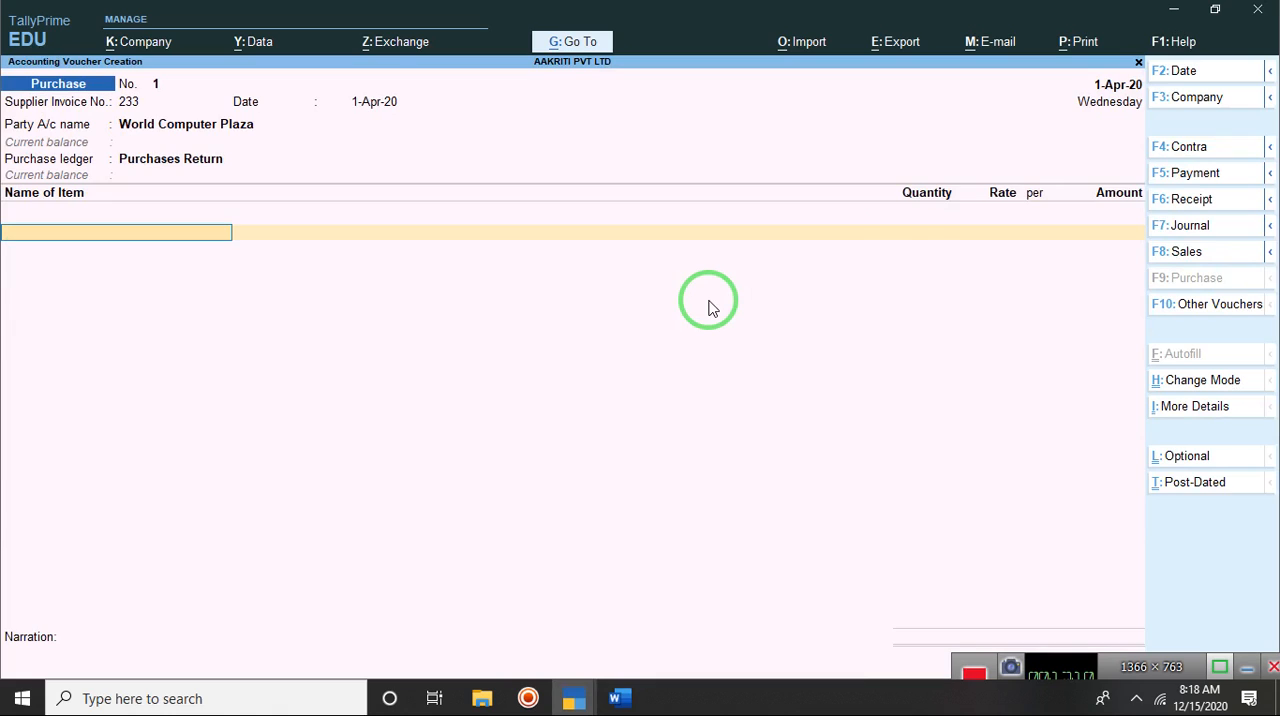
Step: Set the voucher's purchase ledger to Pursheses
{"action": "key", "text": "BackSpace"}
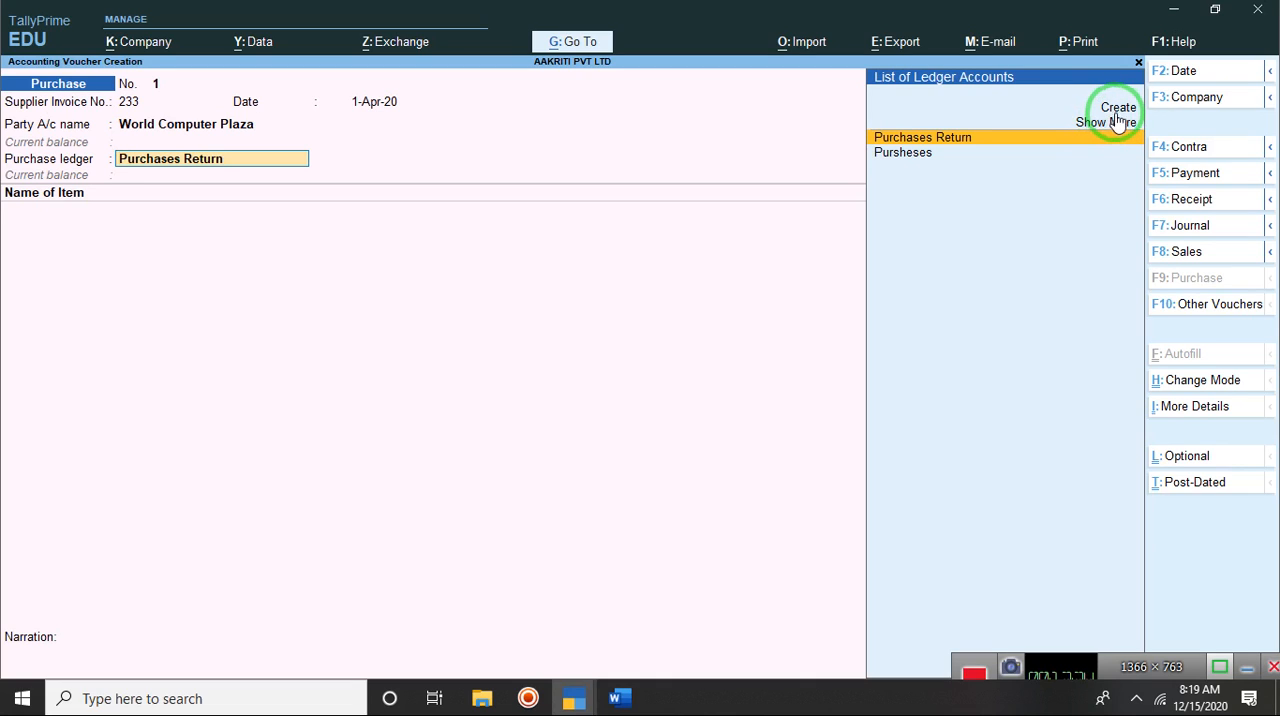
{"action": "key", "text": "Down"}
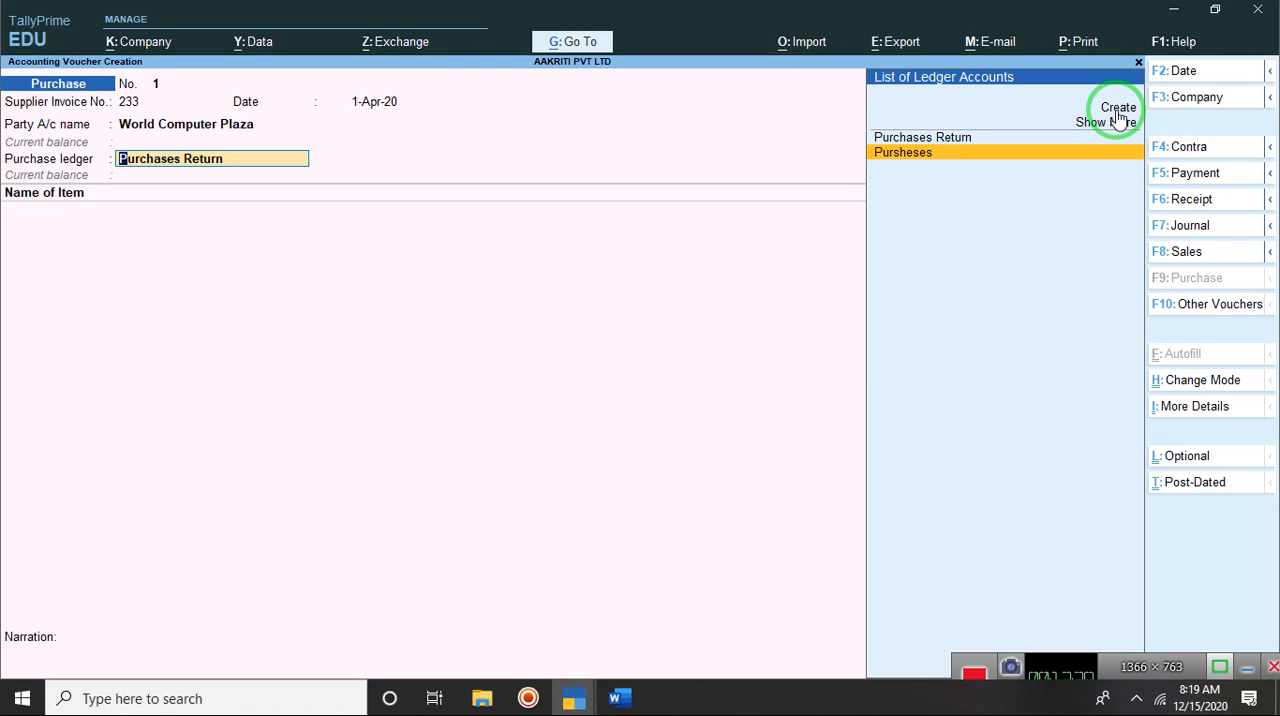
{"action": "key", "text": "Return"}
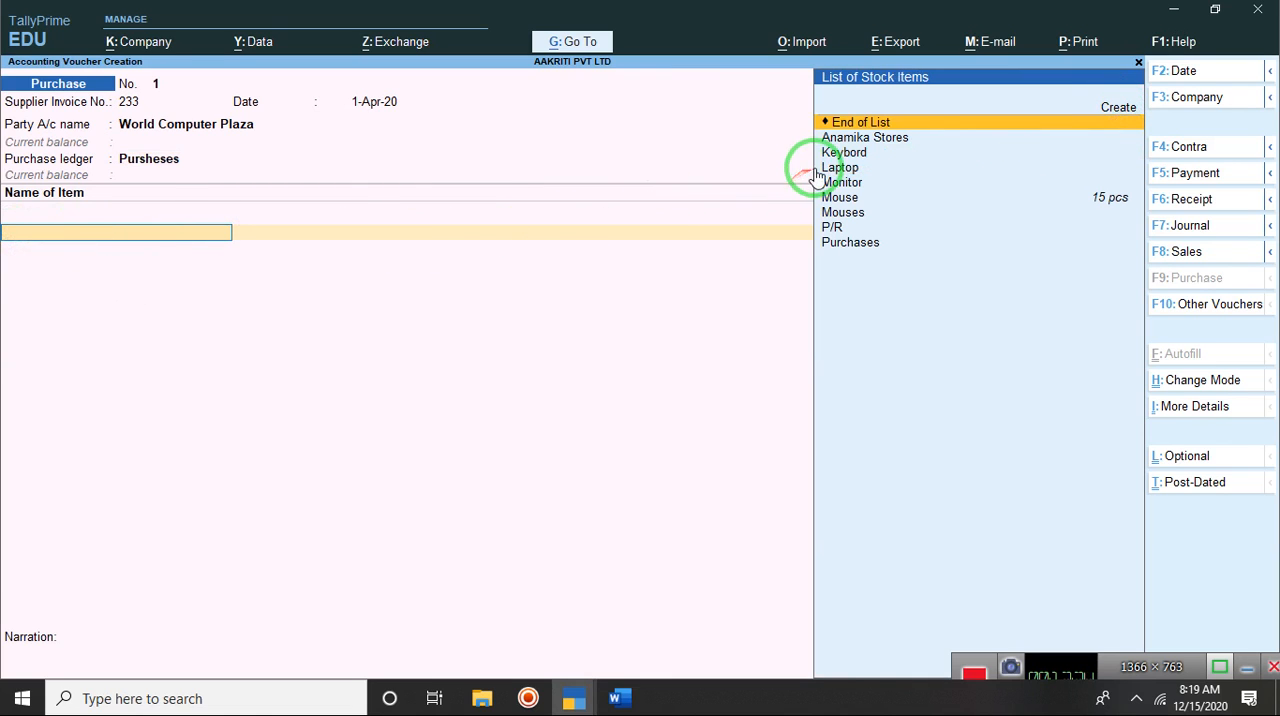
Step: Check the purchase question in Word, and add the stock item Mouse with a quantity of 15 pcs to the TallyPrime voucher
{"action": "left_click", "coordinate": [612, 699]}
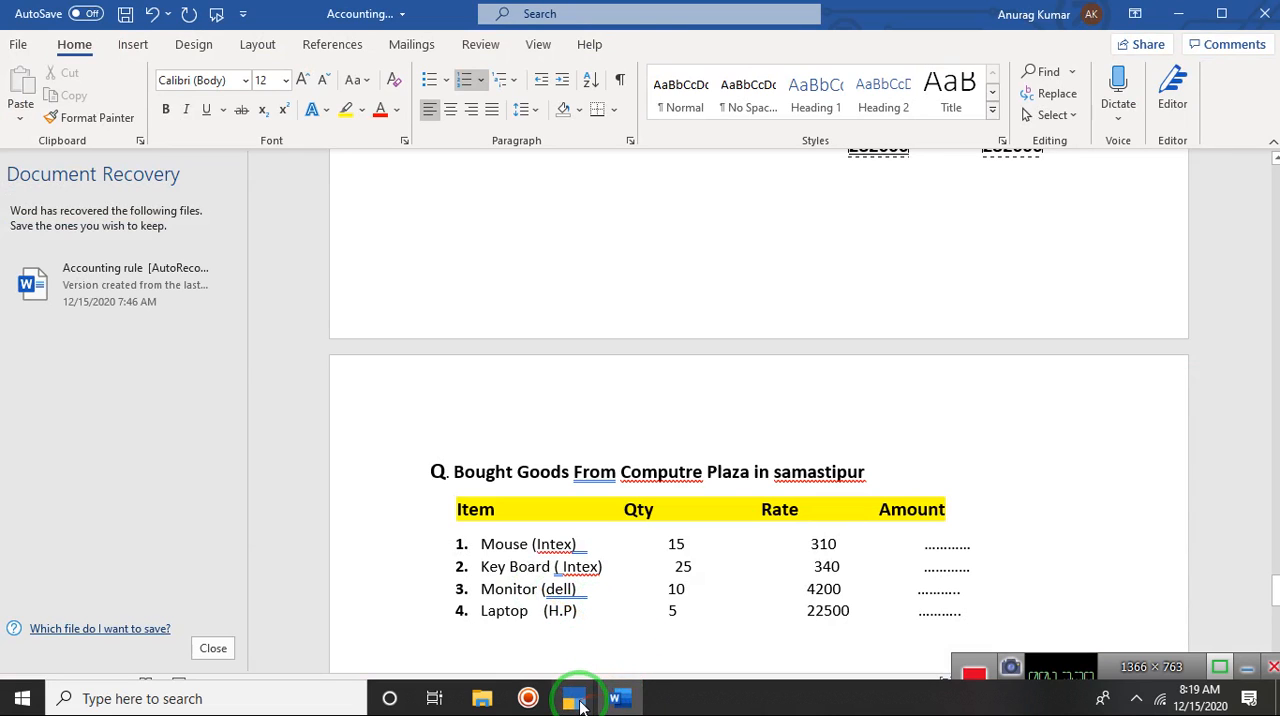
{"action": "mouse_move", "coordinate": [569, 695]}
{"action": "left_click", "coordinate": [651, 663]}
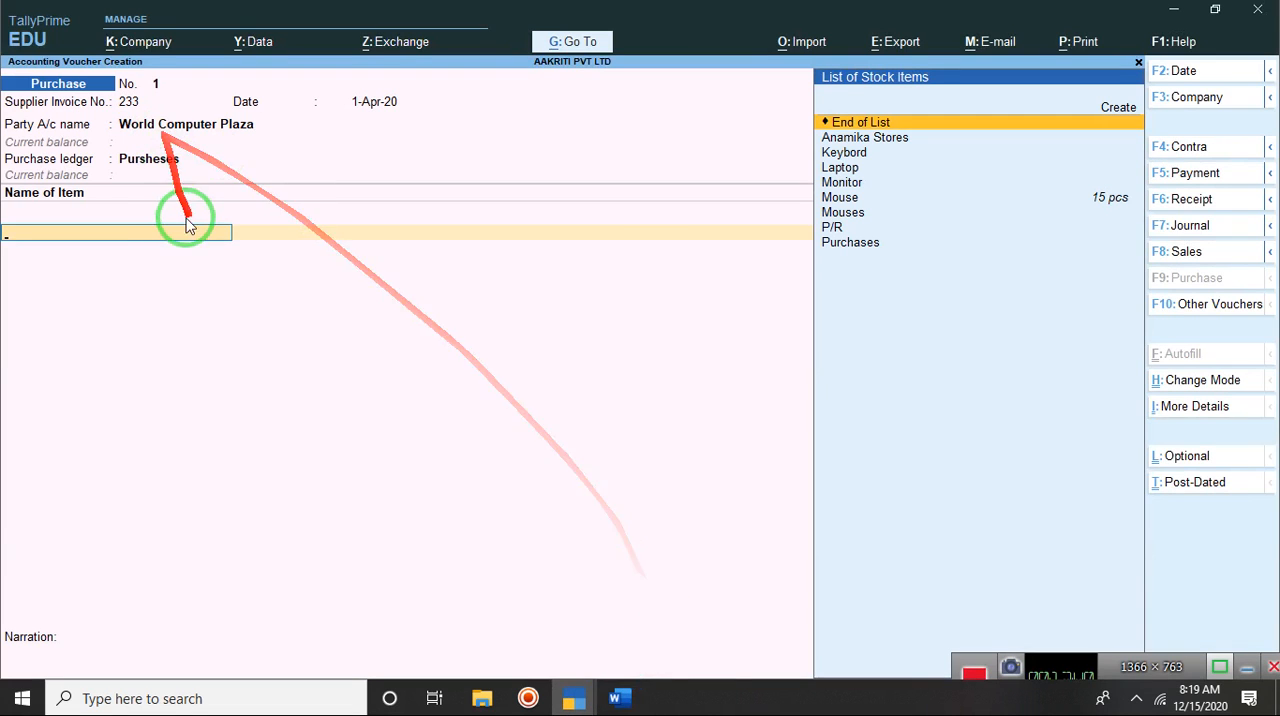
{"action": "type", "text": "Mouse"}
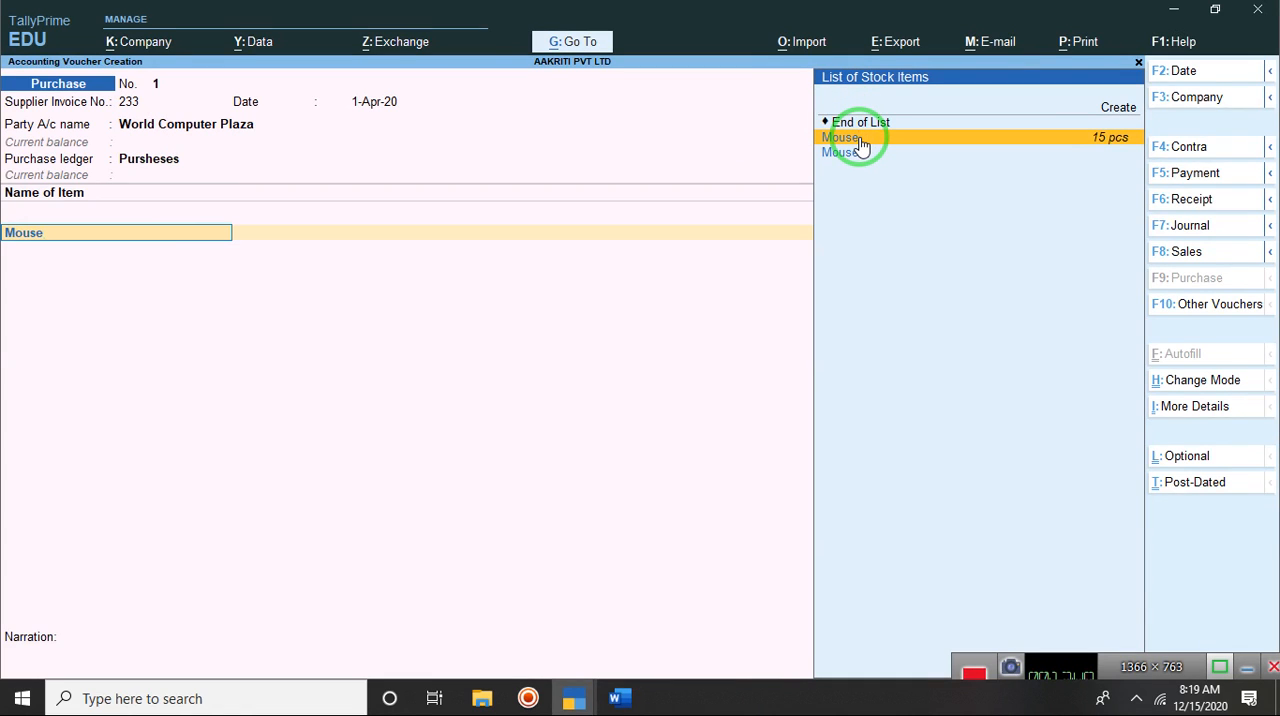
{"action": "left_click", "coordinate": [1116, 142]}
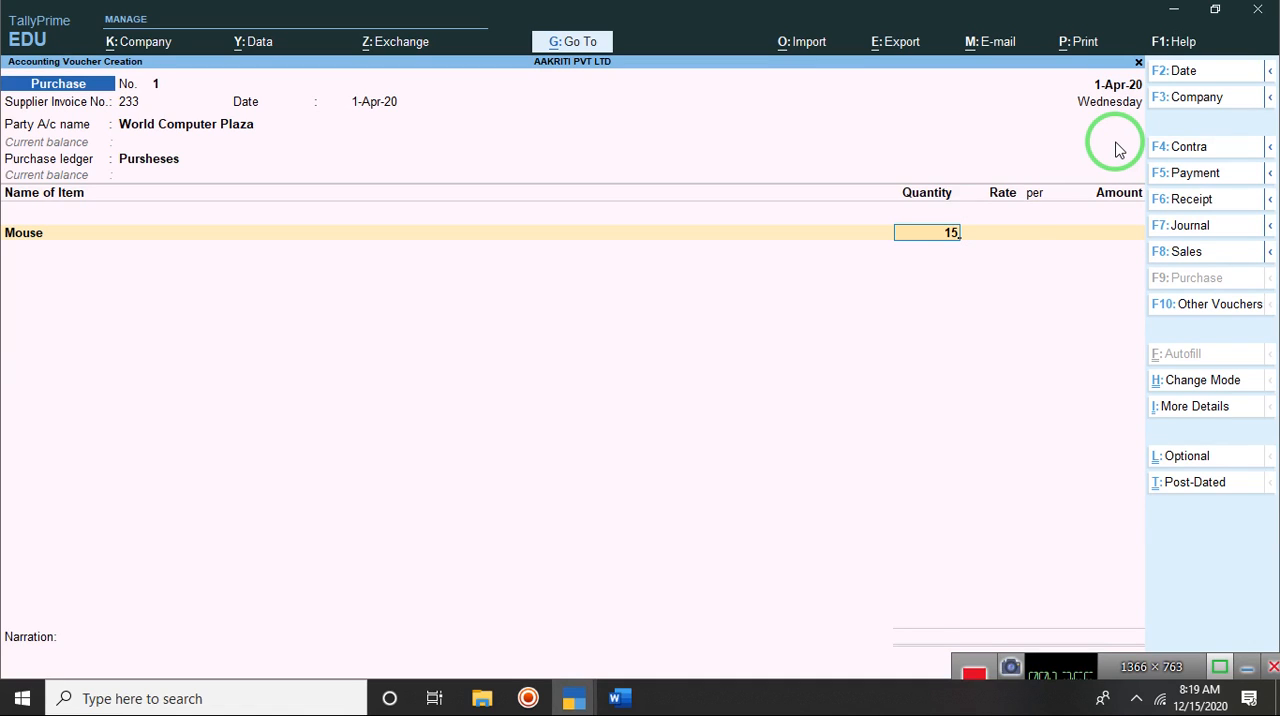
{"action": "key", "text": "Return"}
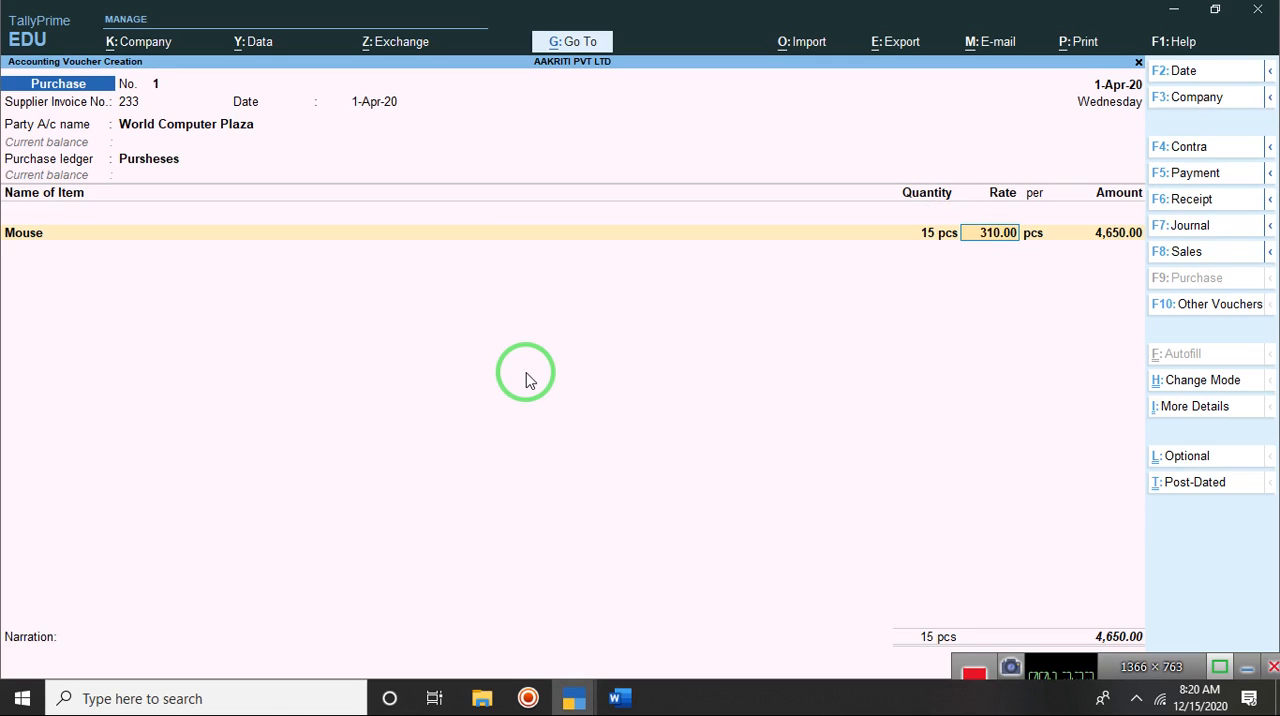
Step: Set the Mouse rate to 310 per pcs and accept the calculated amount
{"action": "key", "text": "BackSpace"}
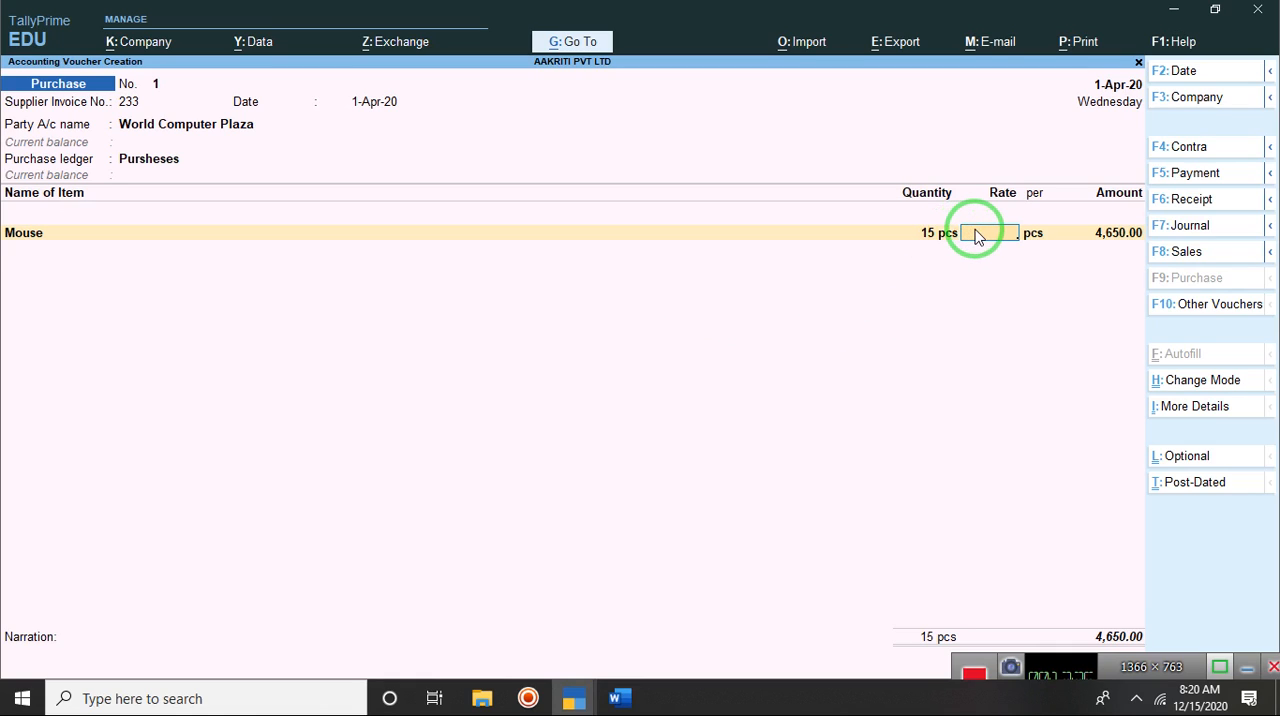
{"action": "type", "text": "310"}
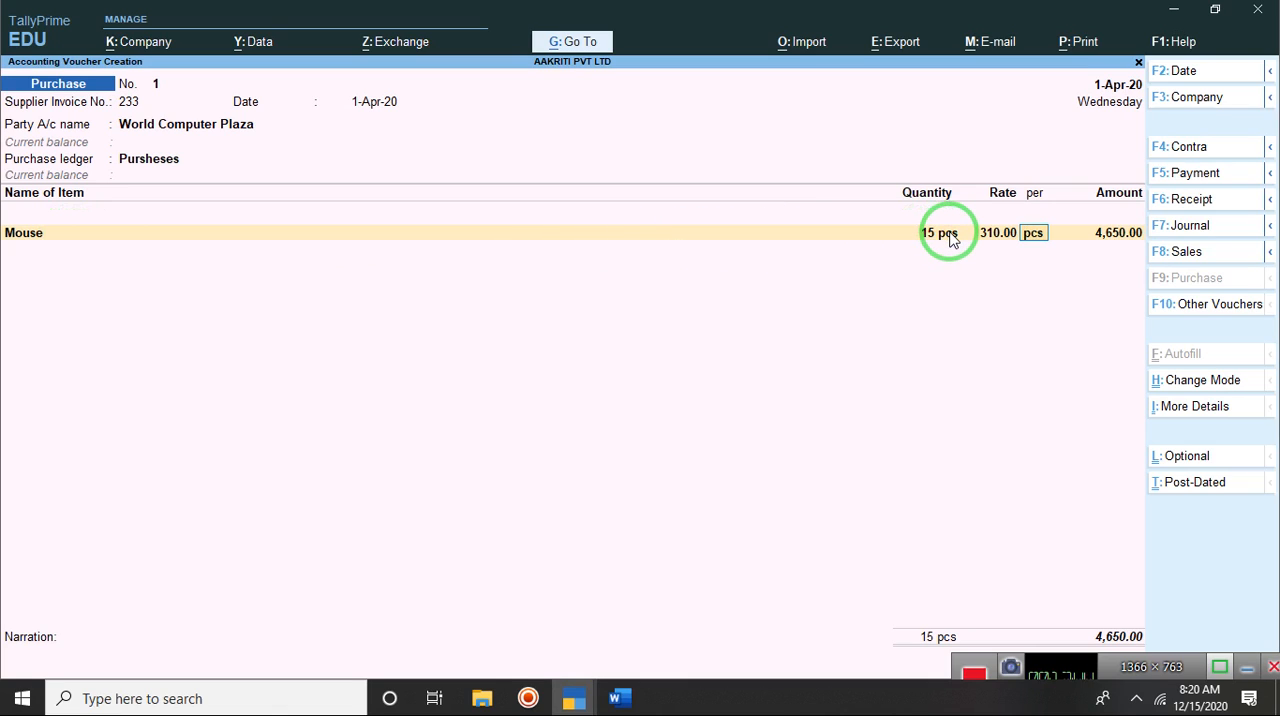
{"action": "key", "text": "Return"}
{"action": "key", "text": "Return"}
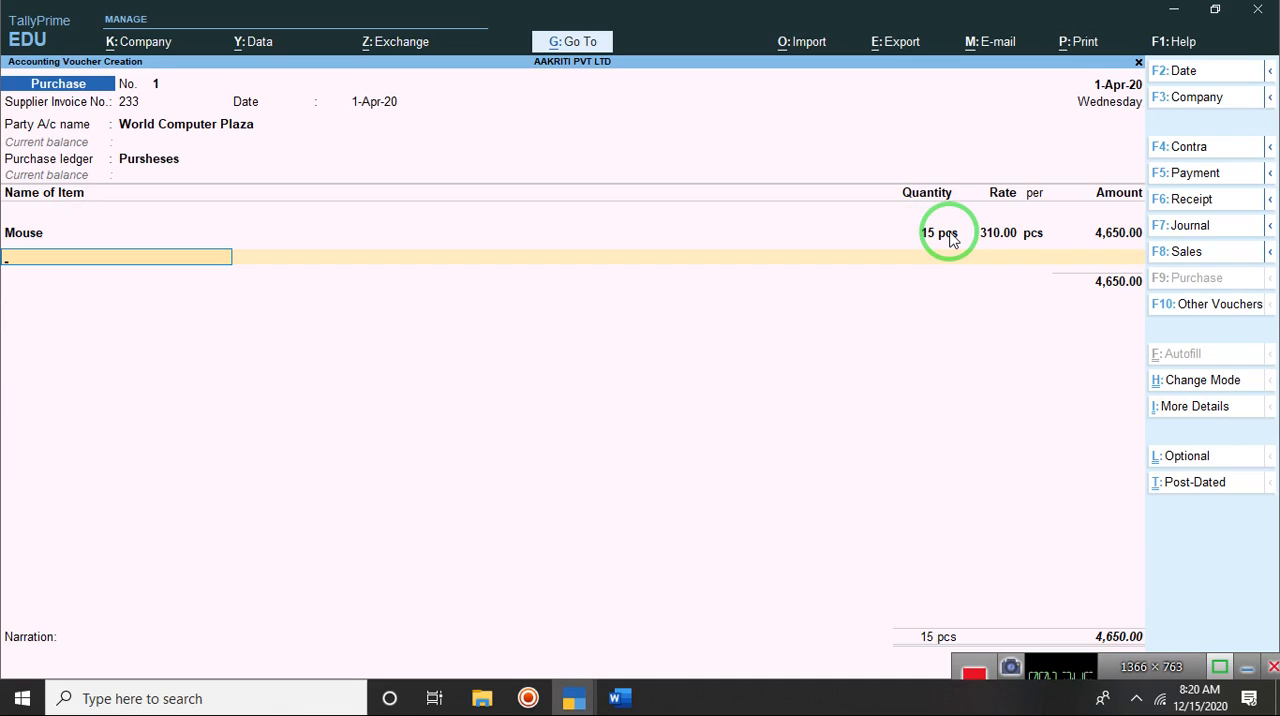
Step: Choose Keybord as the second stock item of the purchase voucher
{"action": "type", "text": "K"}
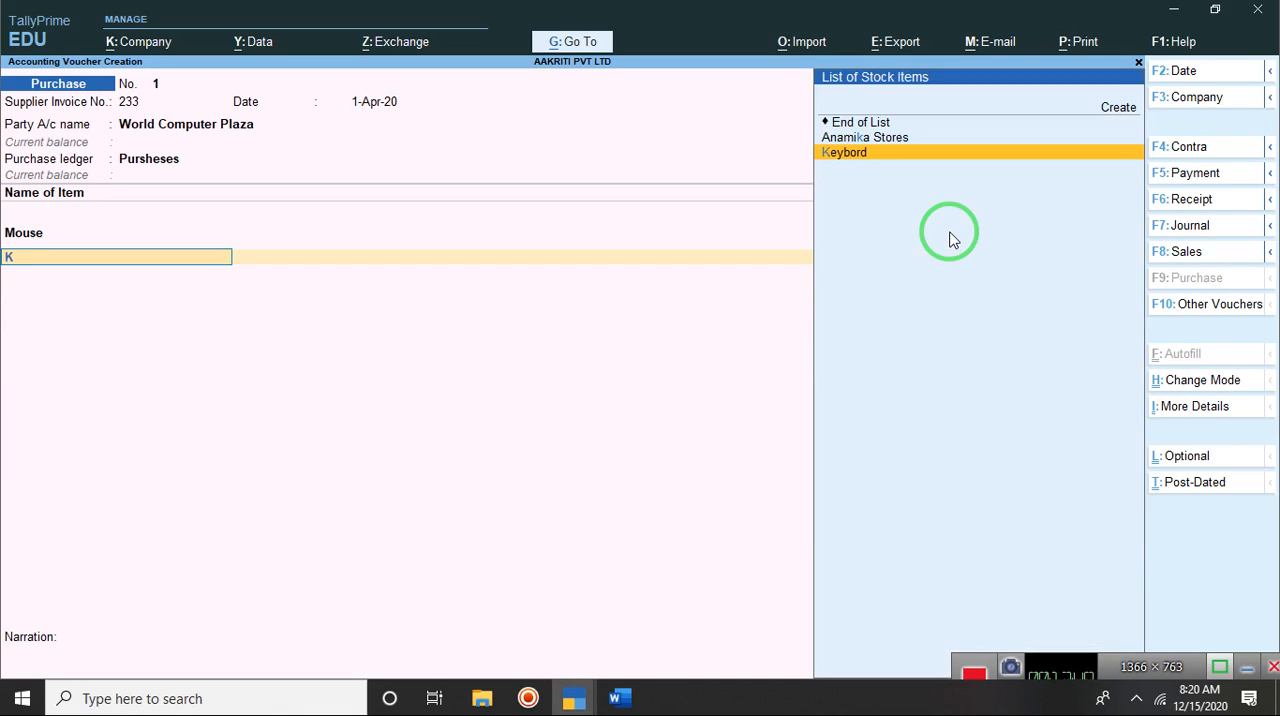
{"action": "type", "text": "ey"}
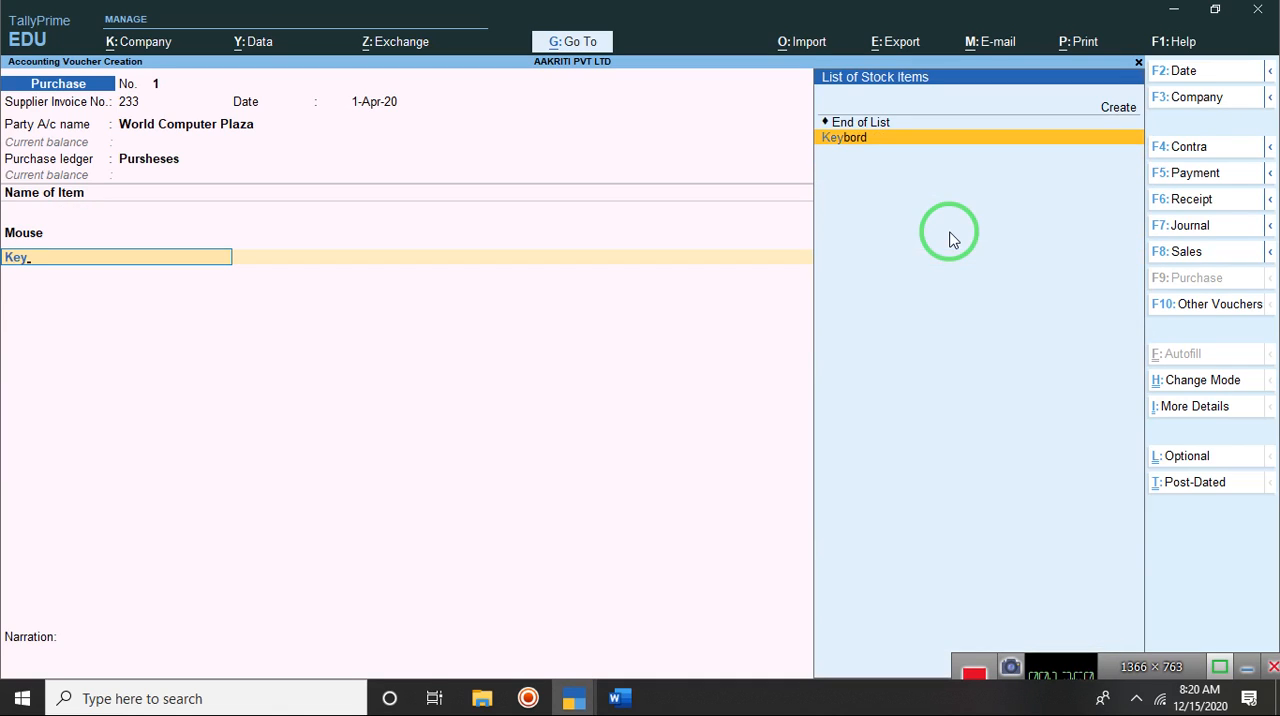
{"action": "type", "text": "bo"}
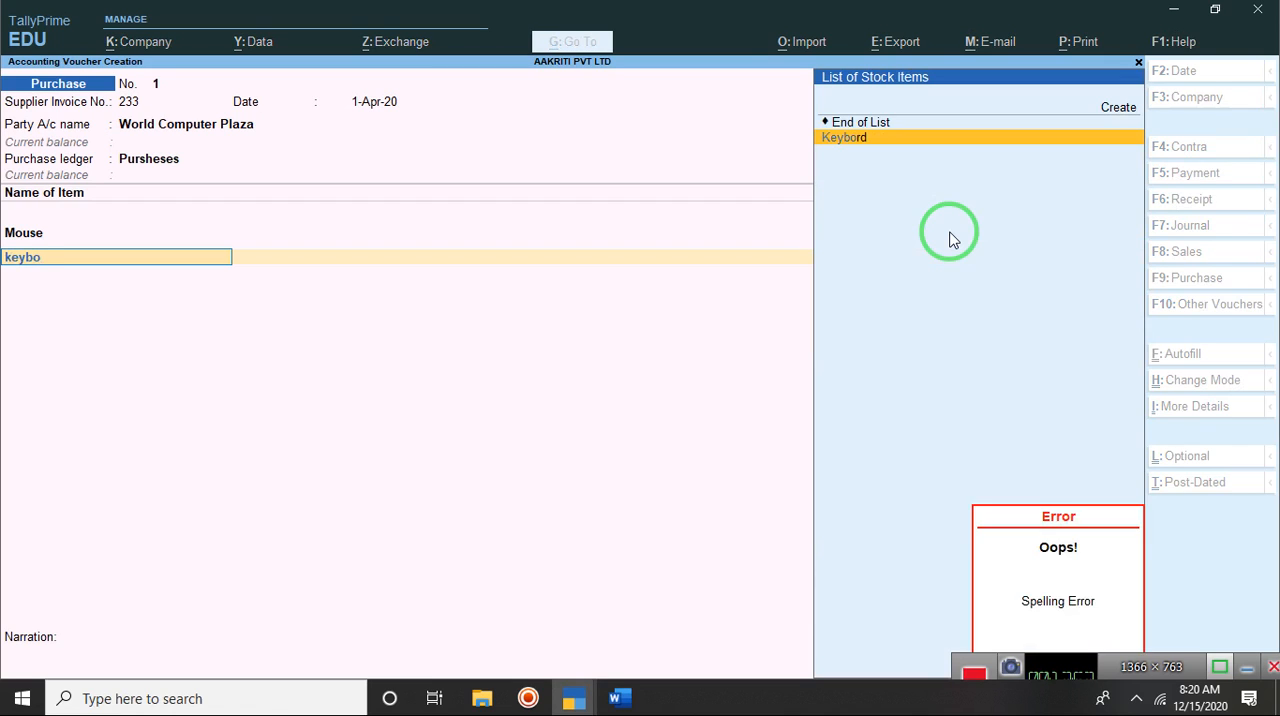
{"action": "type", "text": "rd"}
{"action": "key", "text": "Return"}
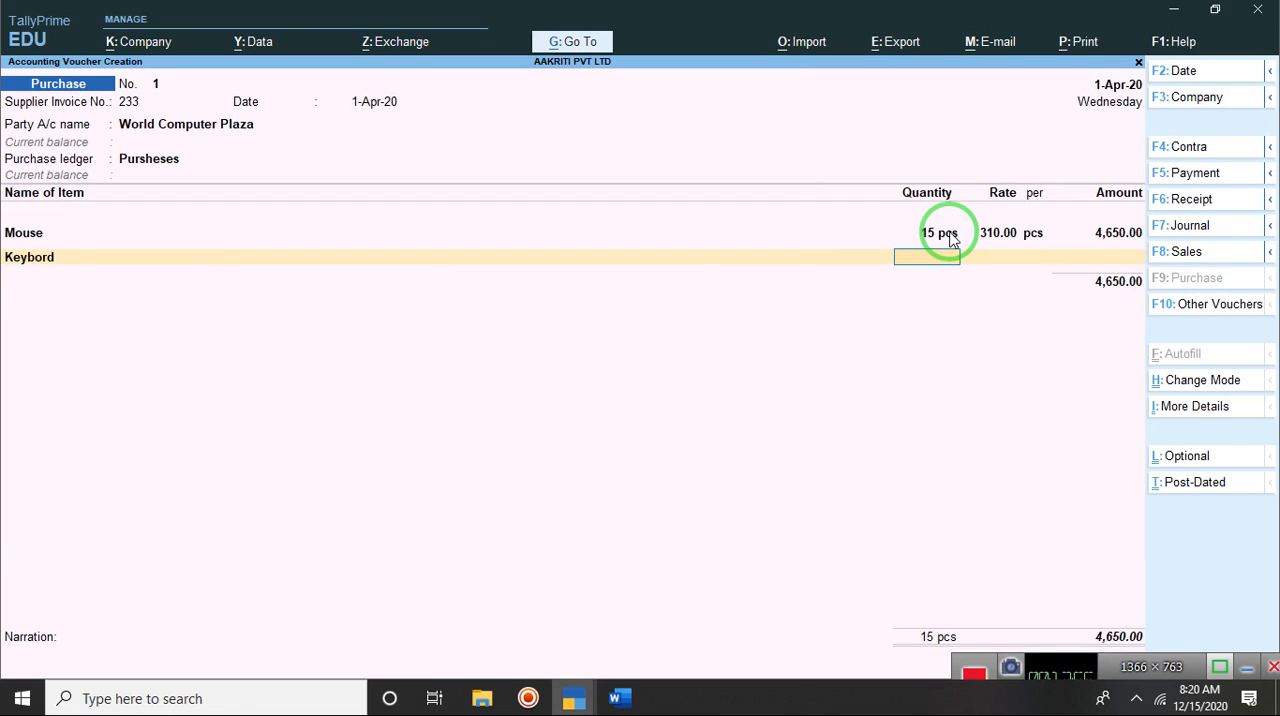
Step: Enter 25 pcs at a rate of 340 per pcs for Keybord and accept the amount
{"action": "type", "text": "25"}
{"action": "key", "text": "Return"}
{"action": "type", "text": "340"}
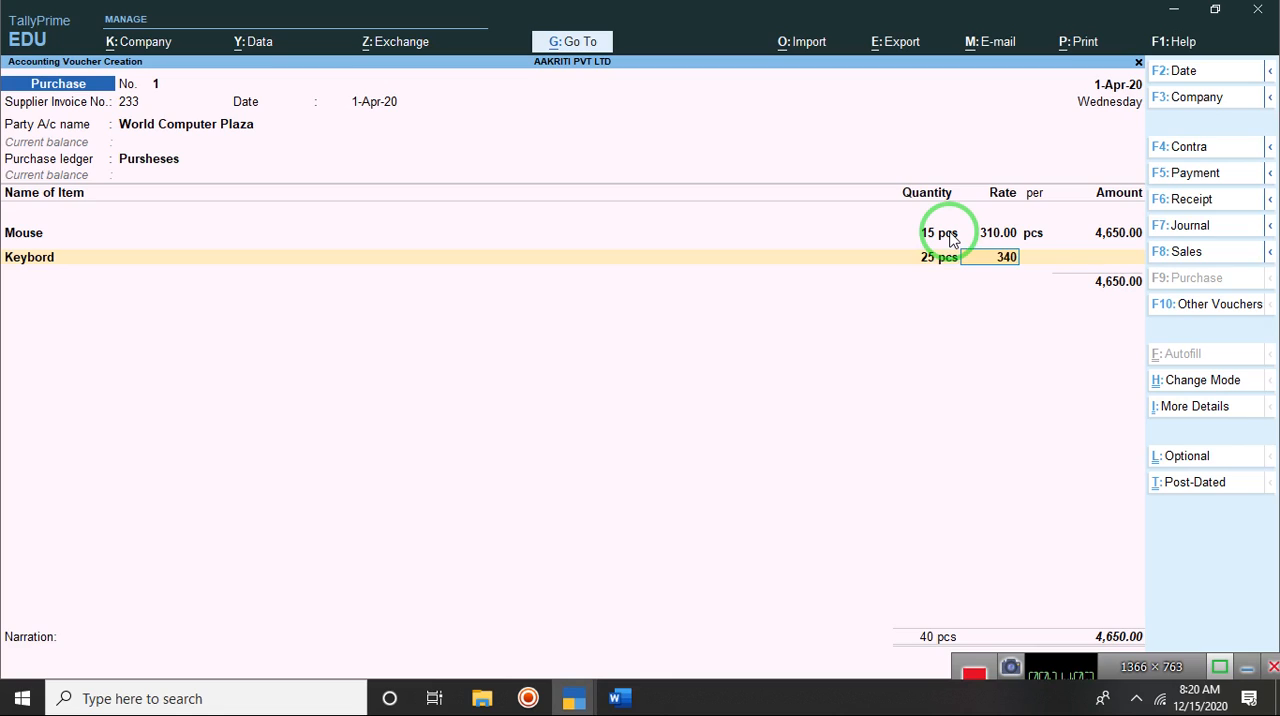
{"action": "key", "text": "Return"}
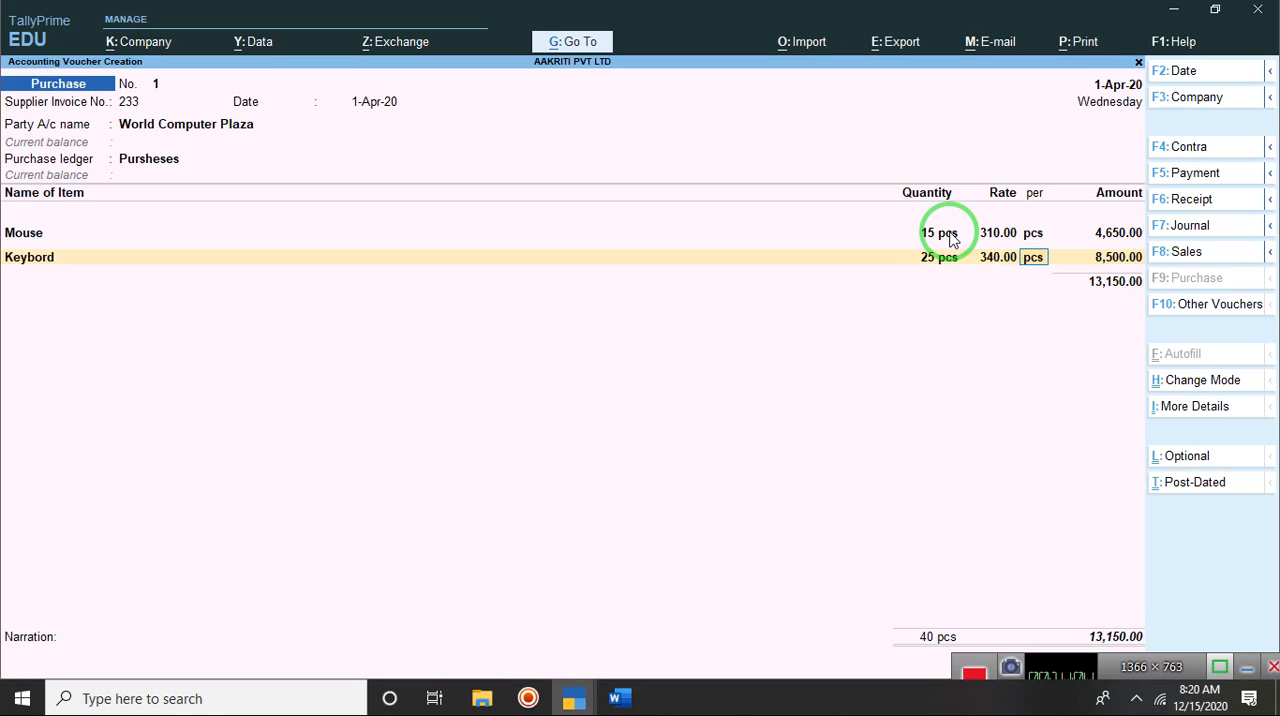
{"action": "key", "text": "Return"}
{"action": "key", "text": "Return"}
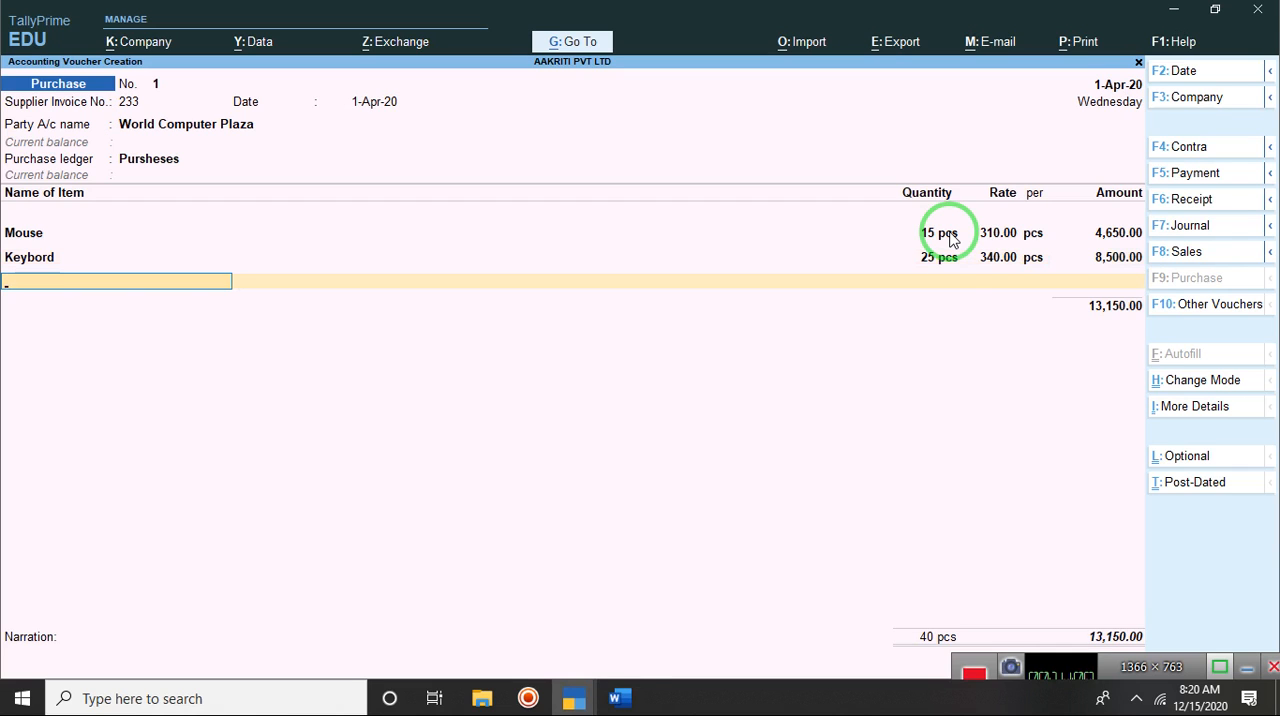
Step: Check the question in Word again, and choose Monitor as the third stock item of the TallyPrime voucher
{"action": "left_click", "coordinate": [620, 698]}
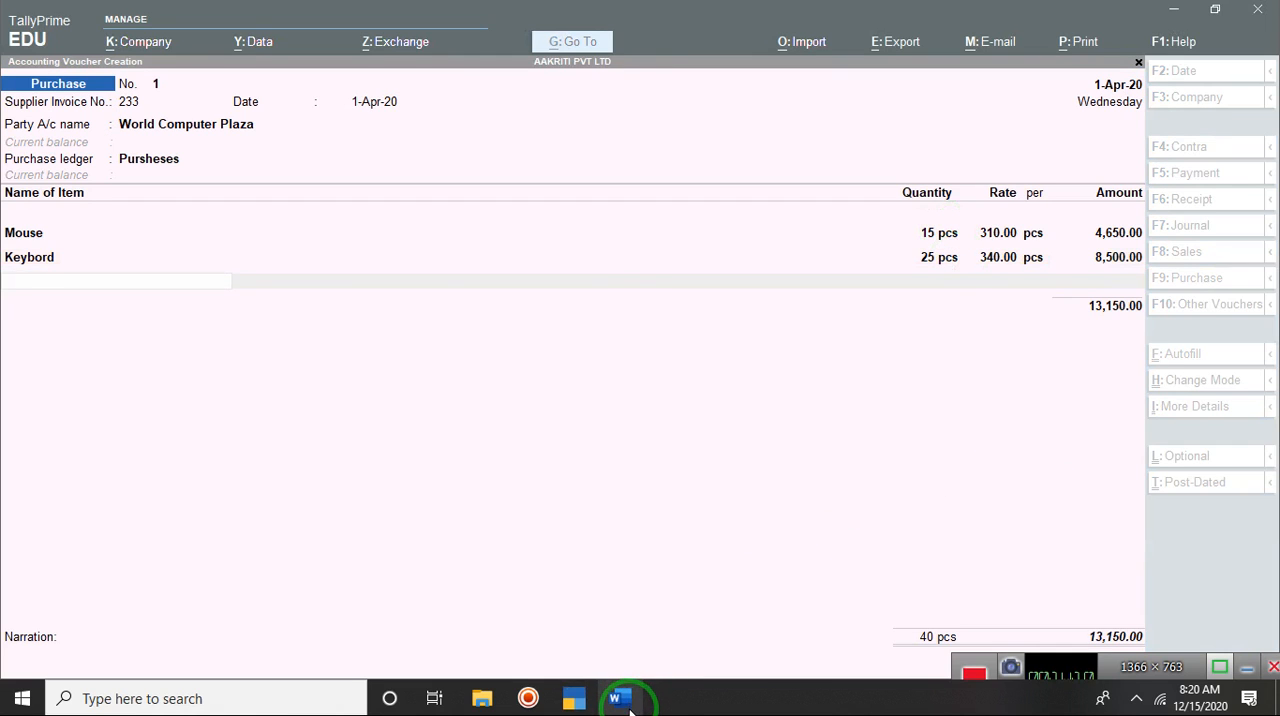
{"action": "left_click", "coordinate": [621, 700]}
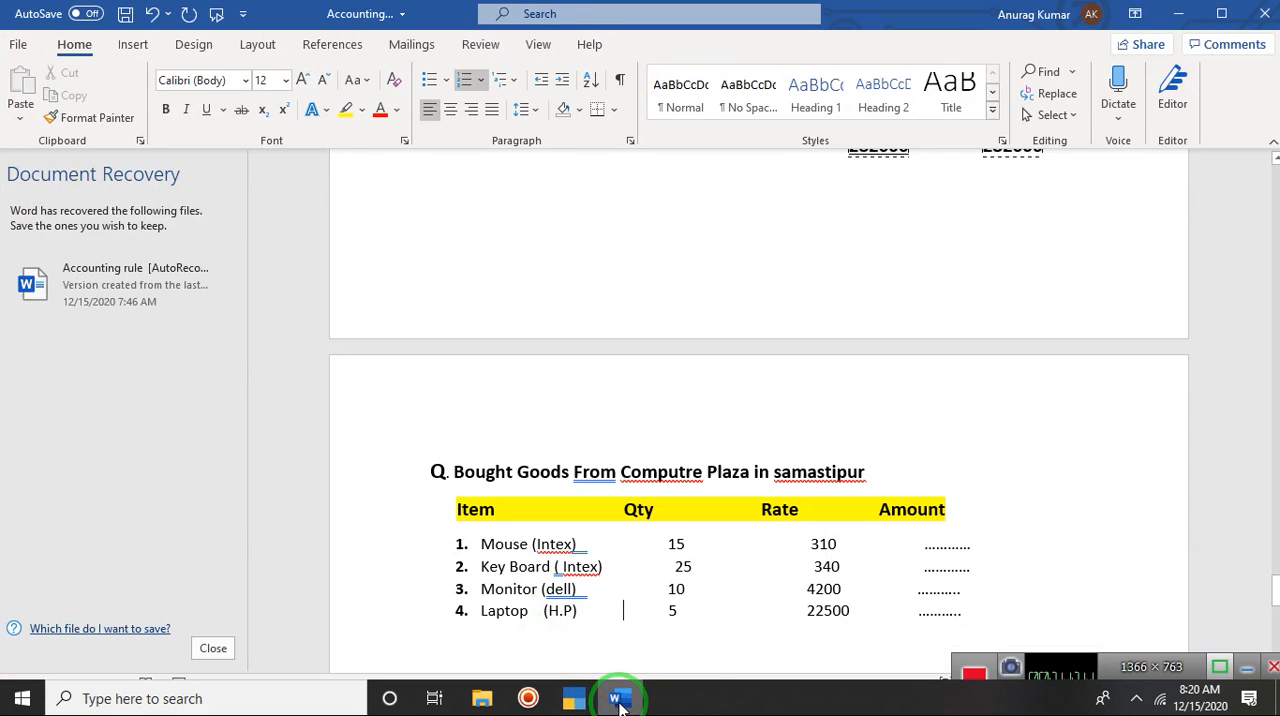
{"action": "left_click", "coordinate": [619, 703]}
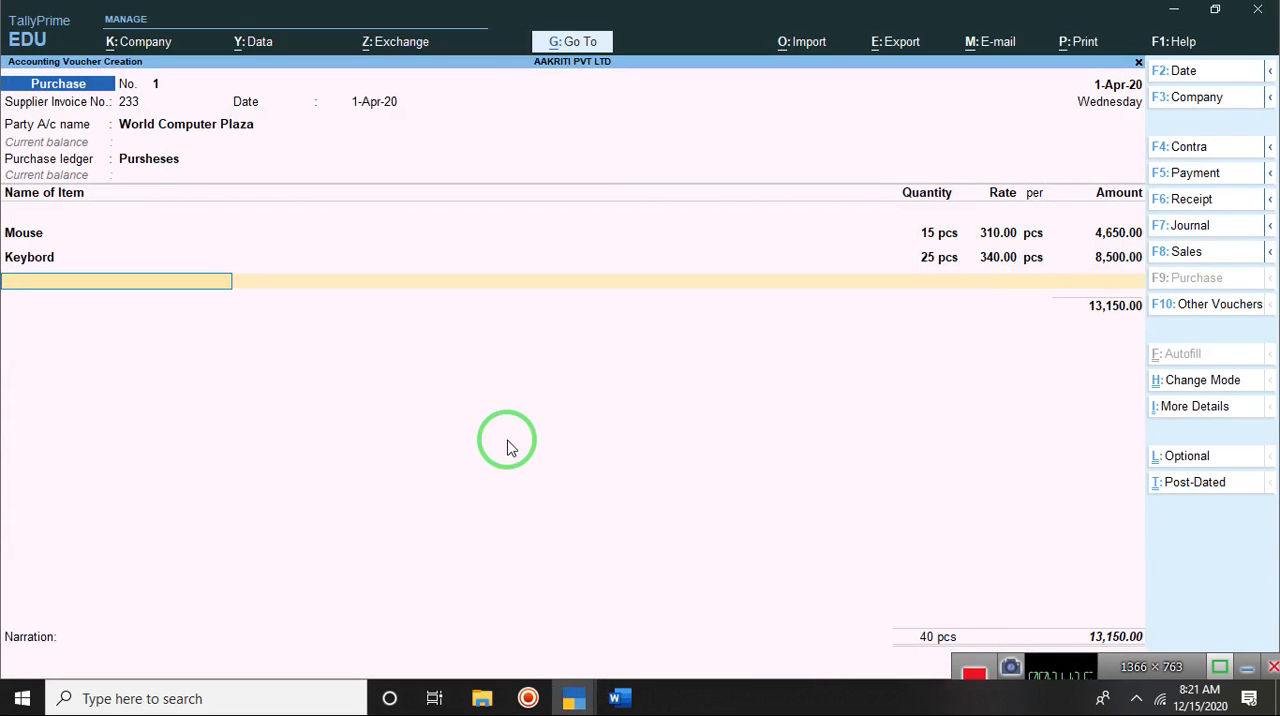
{"action": "type", "text": "Moni"}
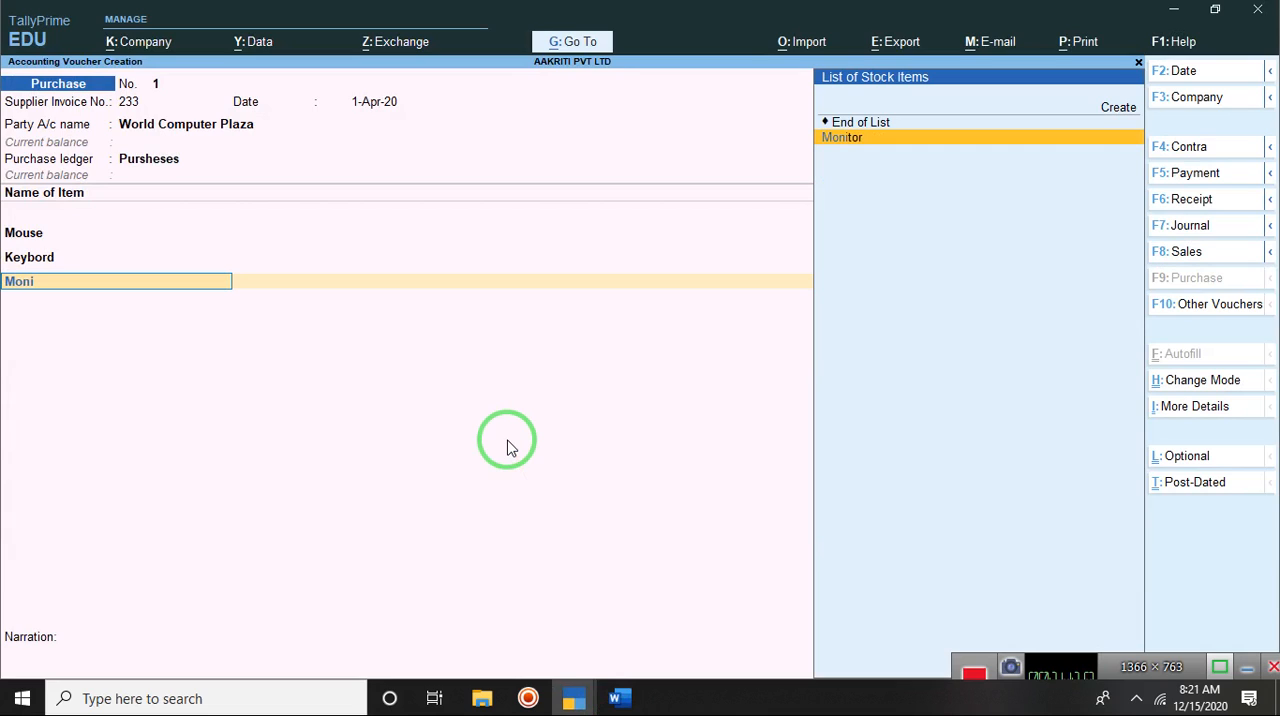
{"action": "type", "text": "tor"}
{"action": "key", "text": "Return"}
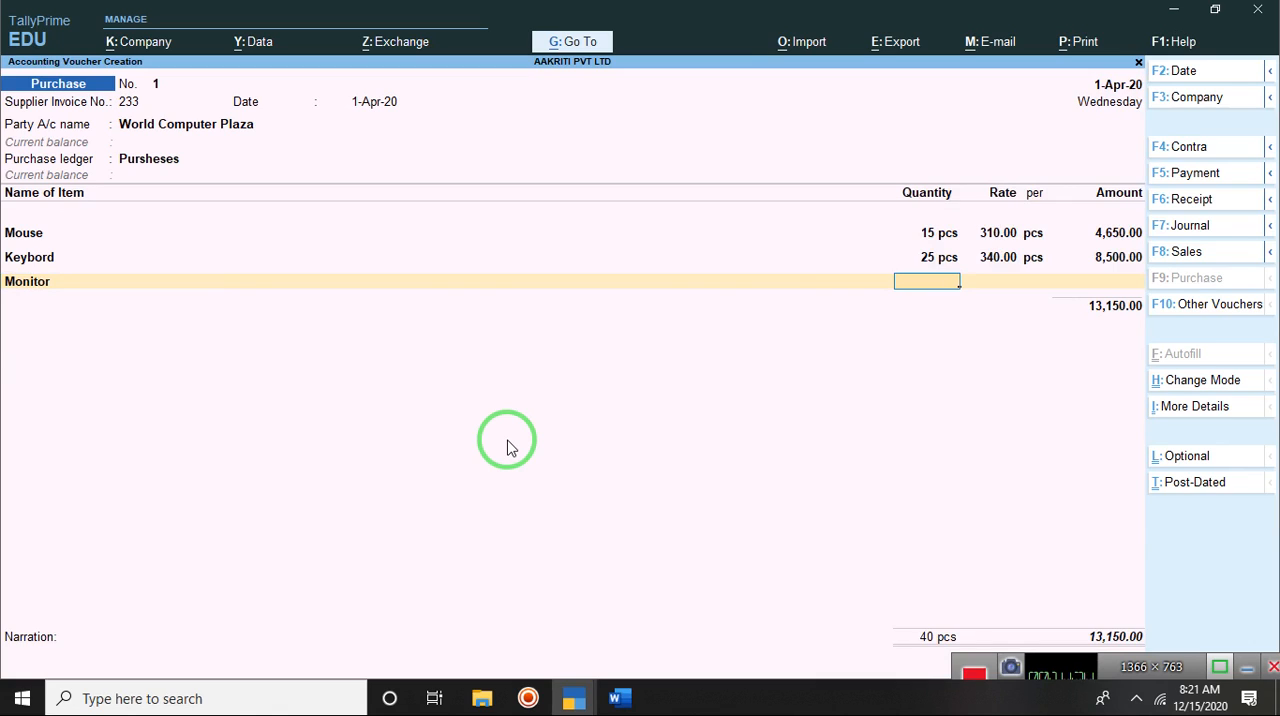
Step: Enter 10 pcs at a rate of 4200 per pcs for Monitor and accept the amount
{"action": "type", "text": "10"}
{"action": "key", "text": "Return"}
{"action": "type", "text": "4200"}
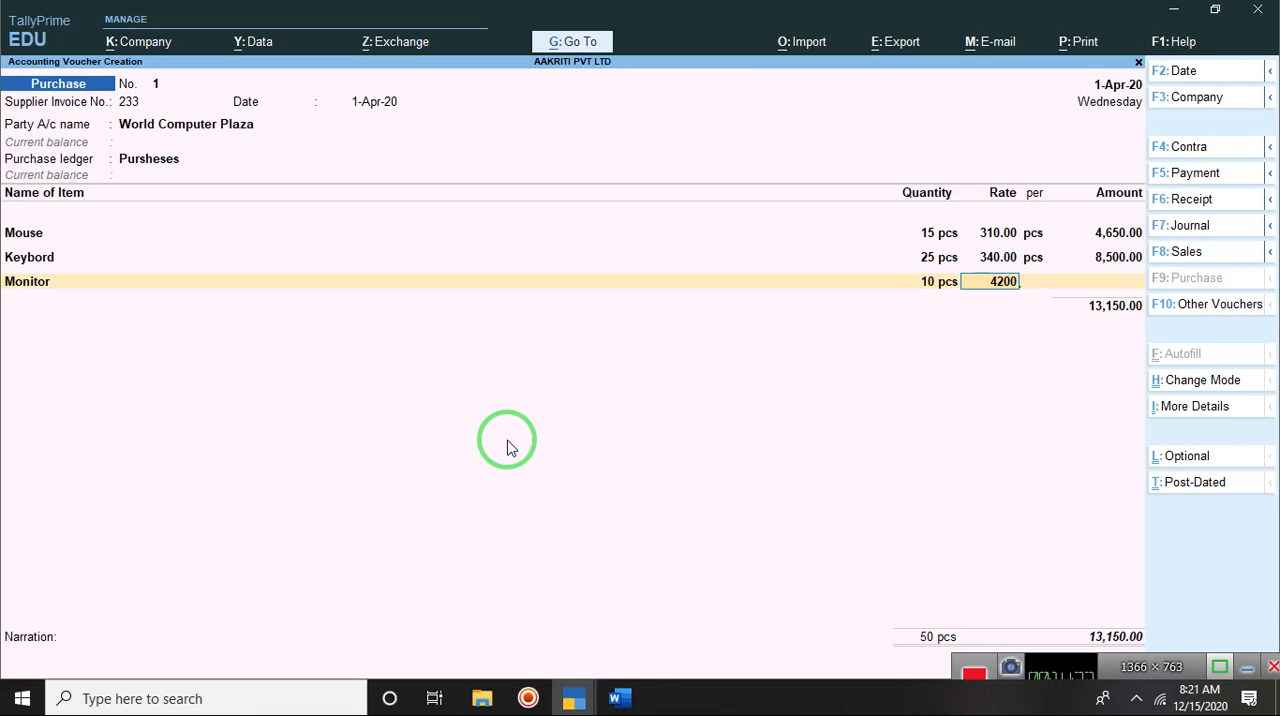
{"action": "key", "text": "Return"}
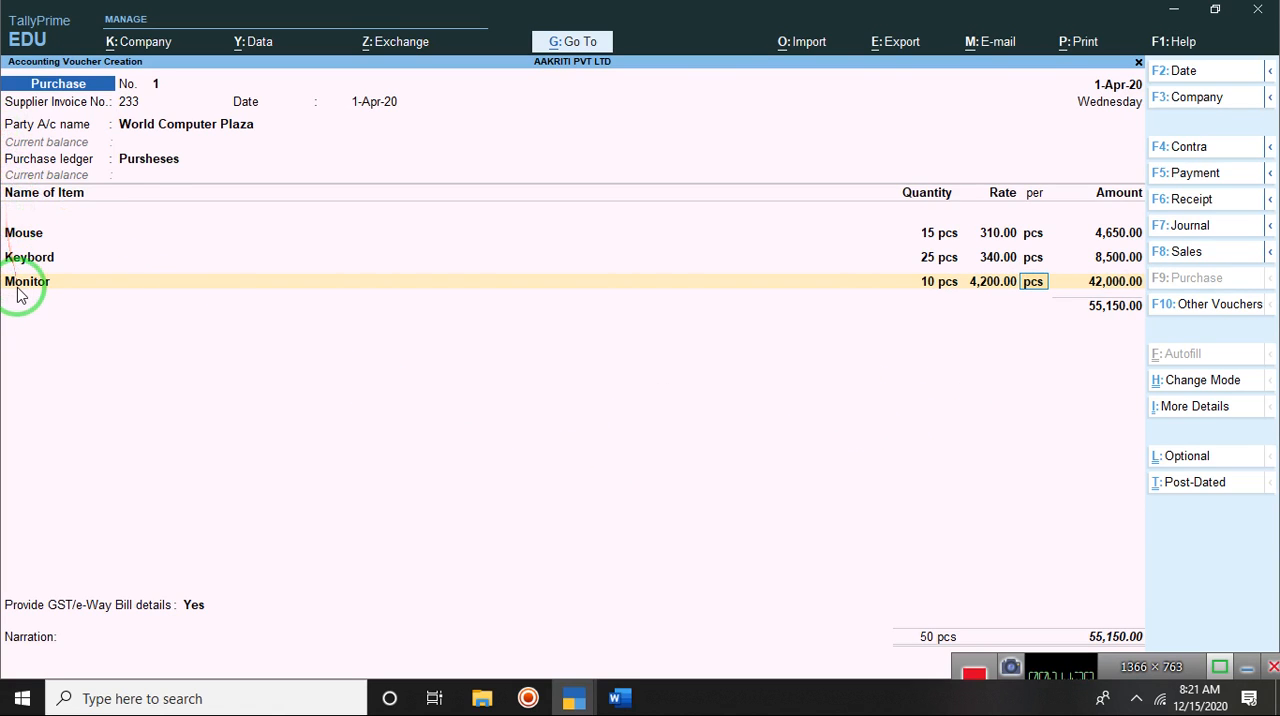
{"action": "key", "text": "Return"}
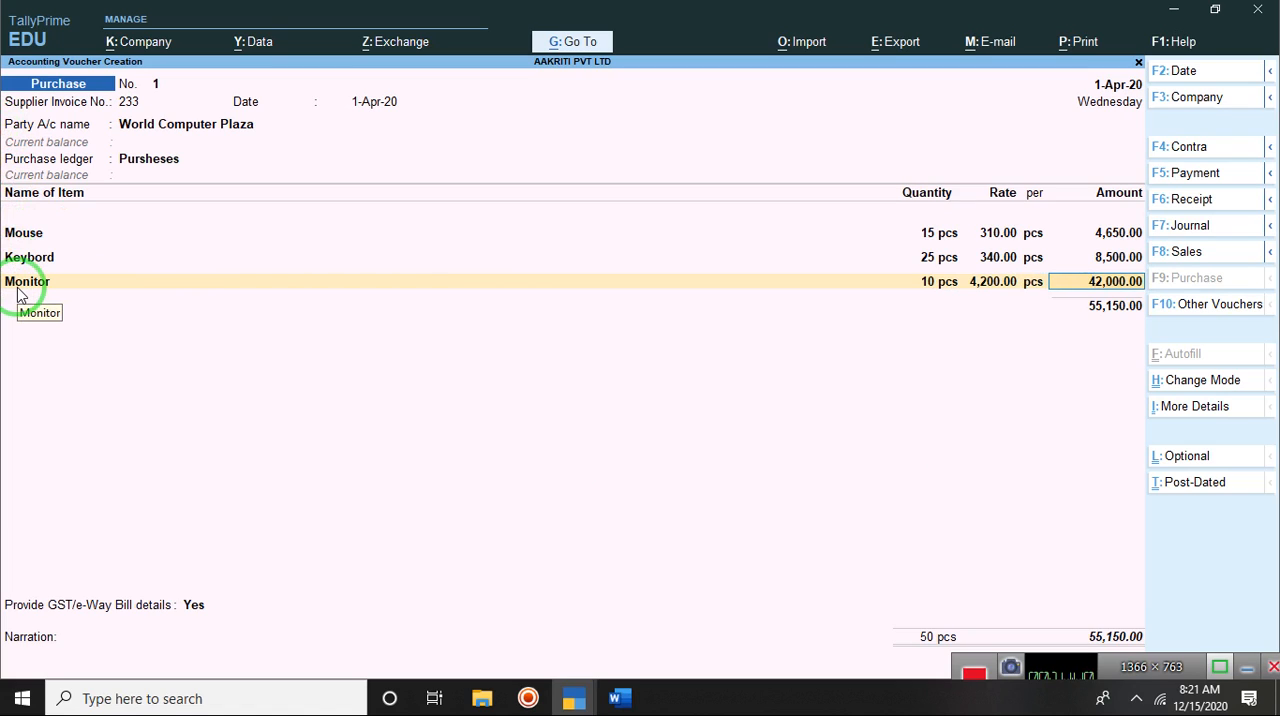
{"action": "key", "text": "Return"}
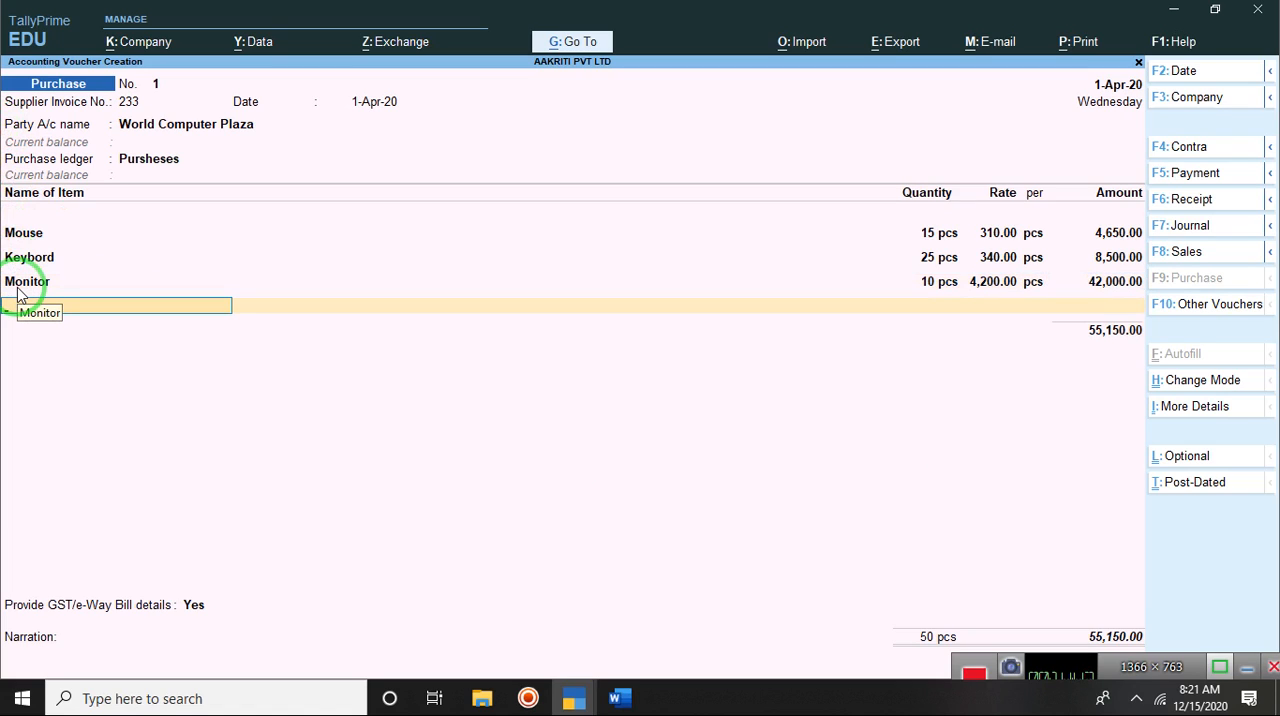
Step: Add the stock item Laptop with 5 pcs at a rate of 22500 per pcs
{"action": "type", "text": "La"}
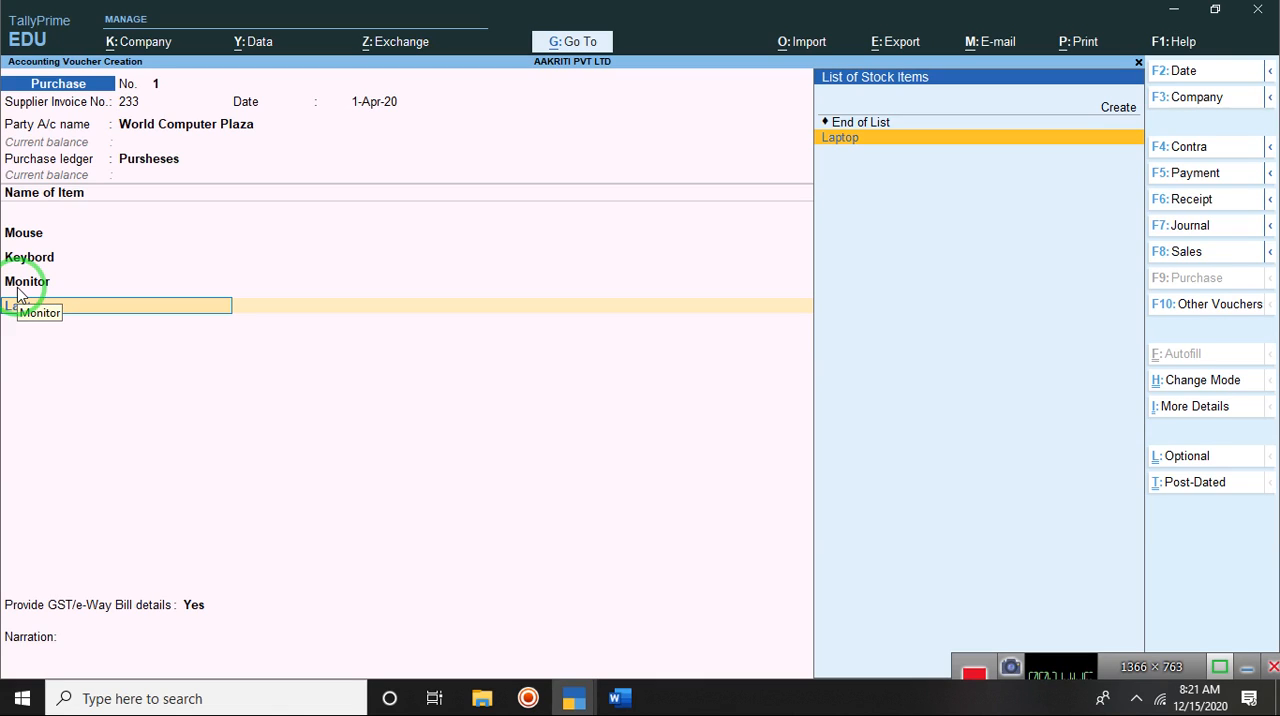
{"action": "key", "text": "Return"}
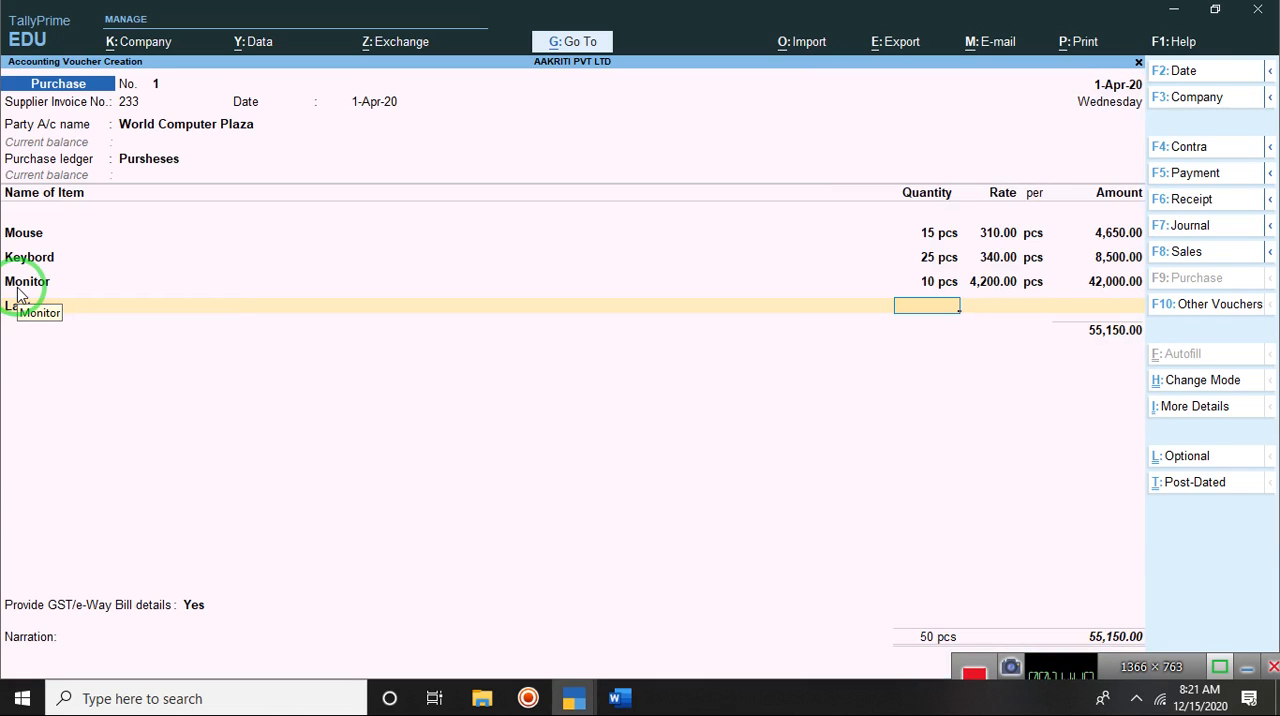
{"action": "type", "text": "5"}
{"action": "key", "text": "Return"}
{"action": "type", "text": "22"}
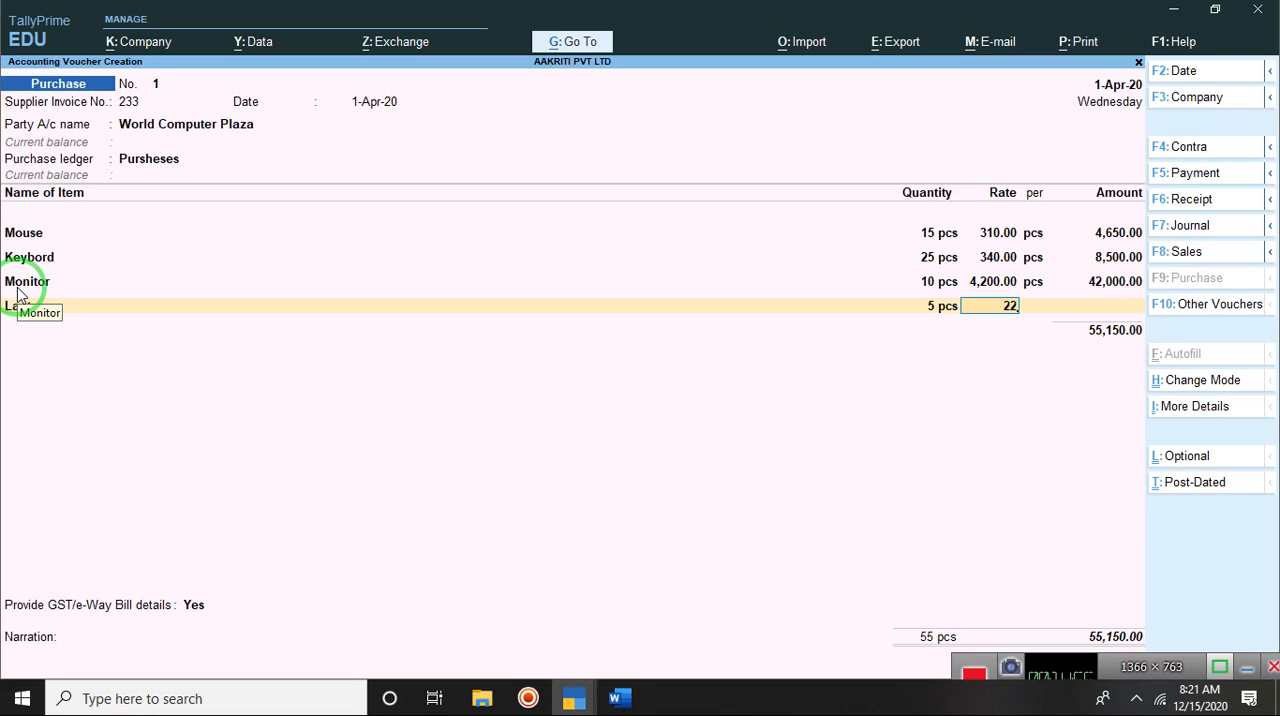
{"action": "type", "text": ",500"}
{"action": "key", "text": "Return"}
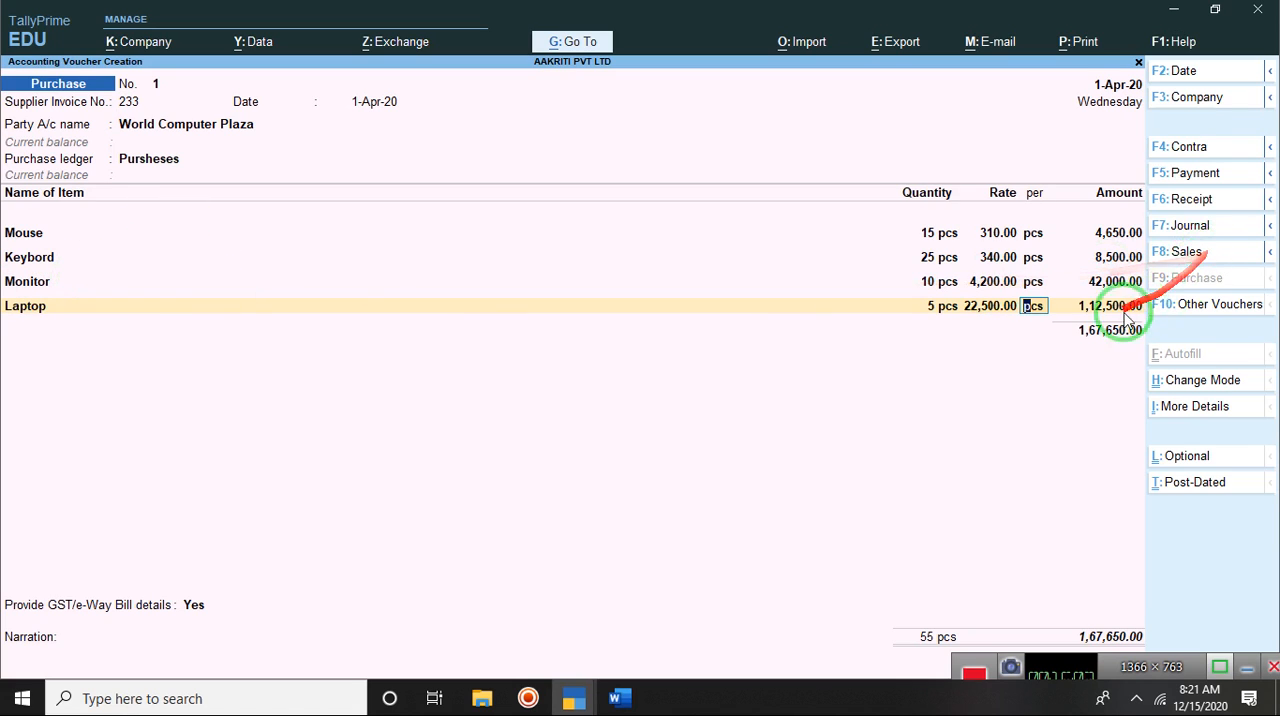
{"action": "key", "text": "Return"}
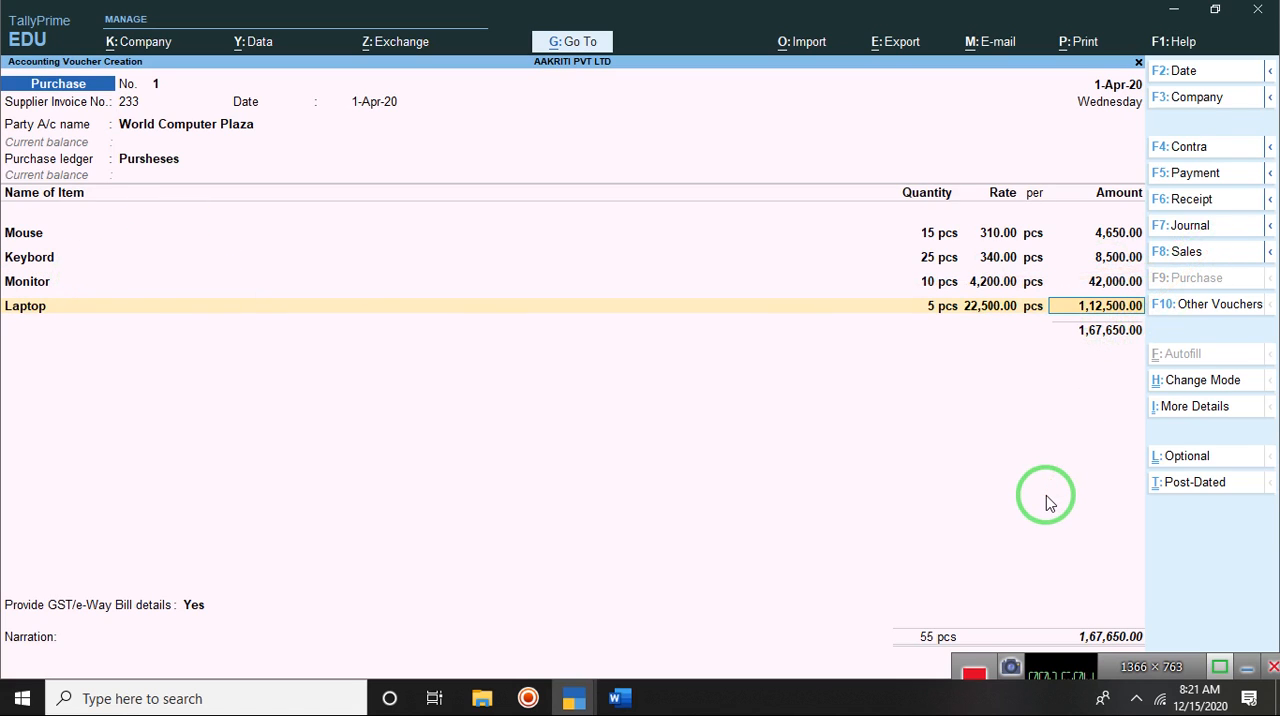
{"action": "key", "text": "Return"}
{"action": "key", "text": "Return"}
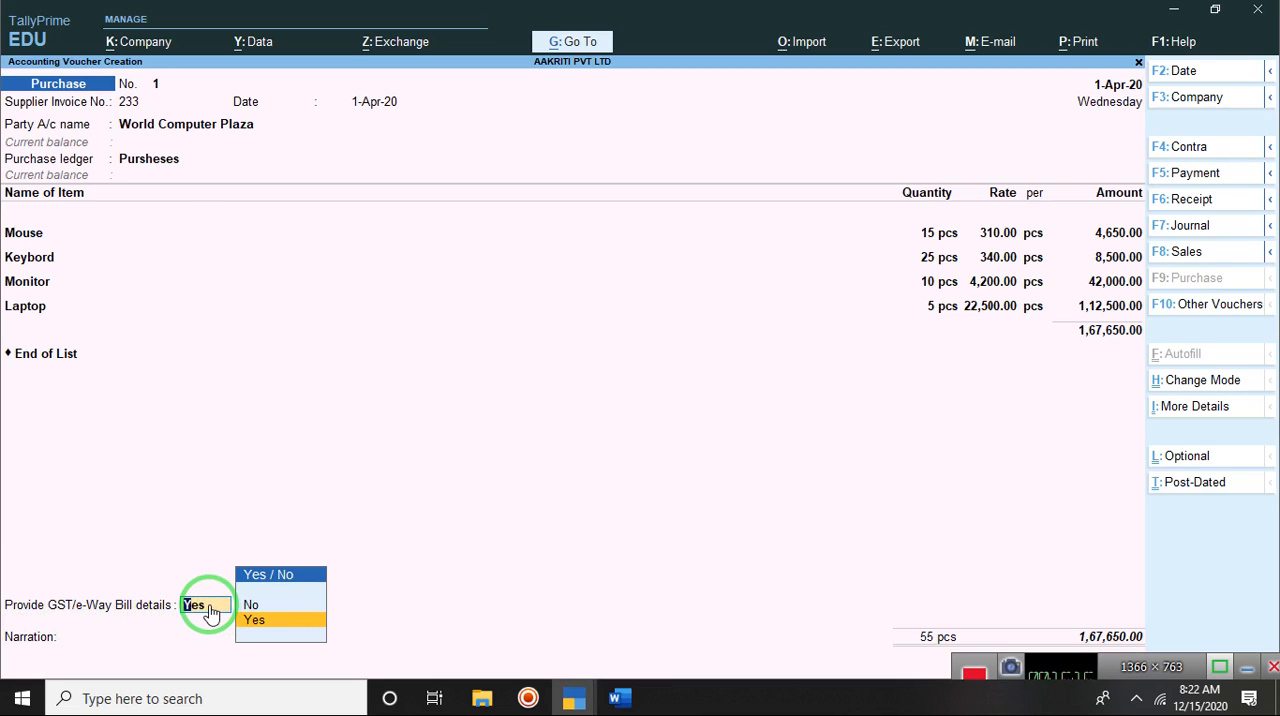
Step: End the item list and provide GST/e-Way Bill details, keeping sub type Supply, document type Not Applicable and consignor World Computer Plaza
{"action": "key", "text": "Return"}
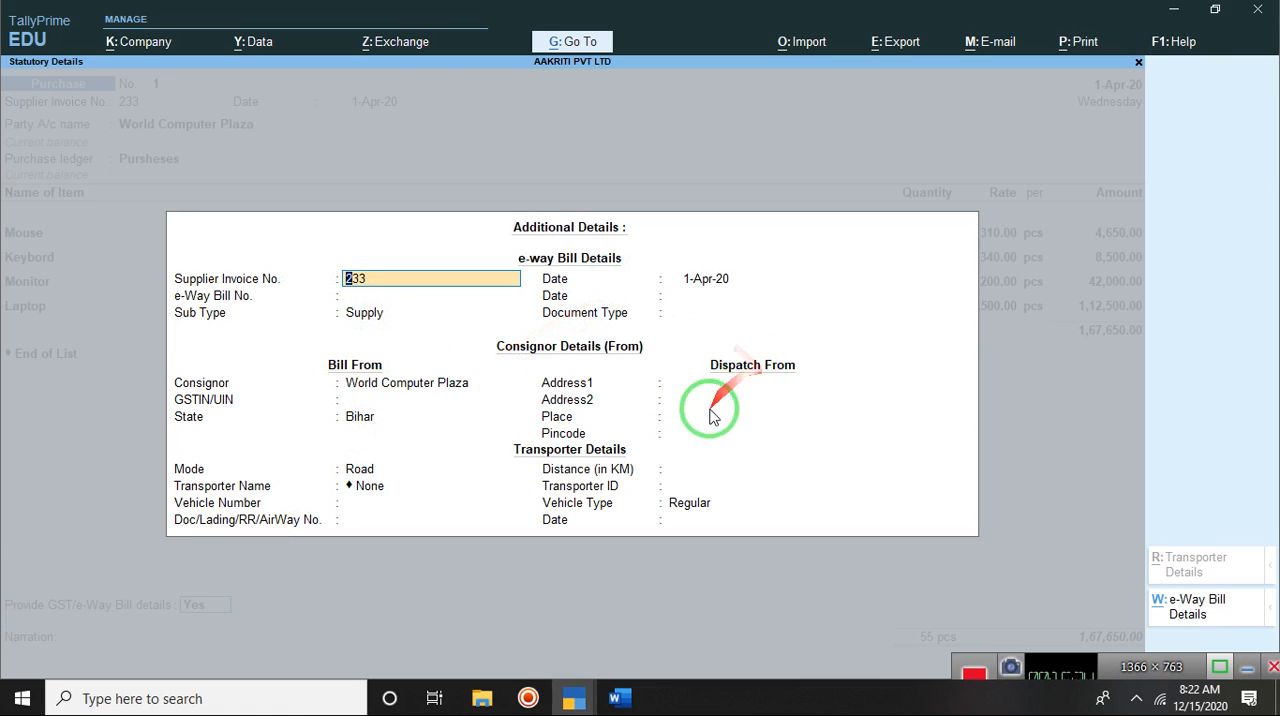
{"action": "key", "text": "Return"}
Step: Complete the e-Way Bill details with state Bihar, mode Road, transporter None and vehicle type Regular, leaving the remaining fields blank
{"action": "key", "text": "Return"}
{"action": "key", "text": "Return"}
{"action": "key", "text": "Return"}
{"action": "key", "text": "Return"}
{"action": "key", "text": "Return"}
{"action": "key", "text": "Return"}
{"action": "key", "text": "Return"}
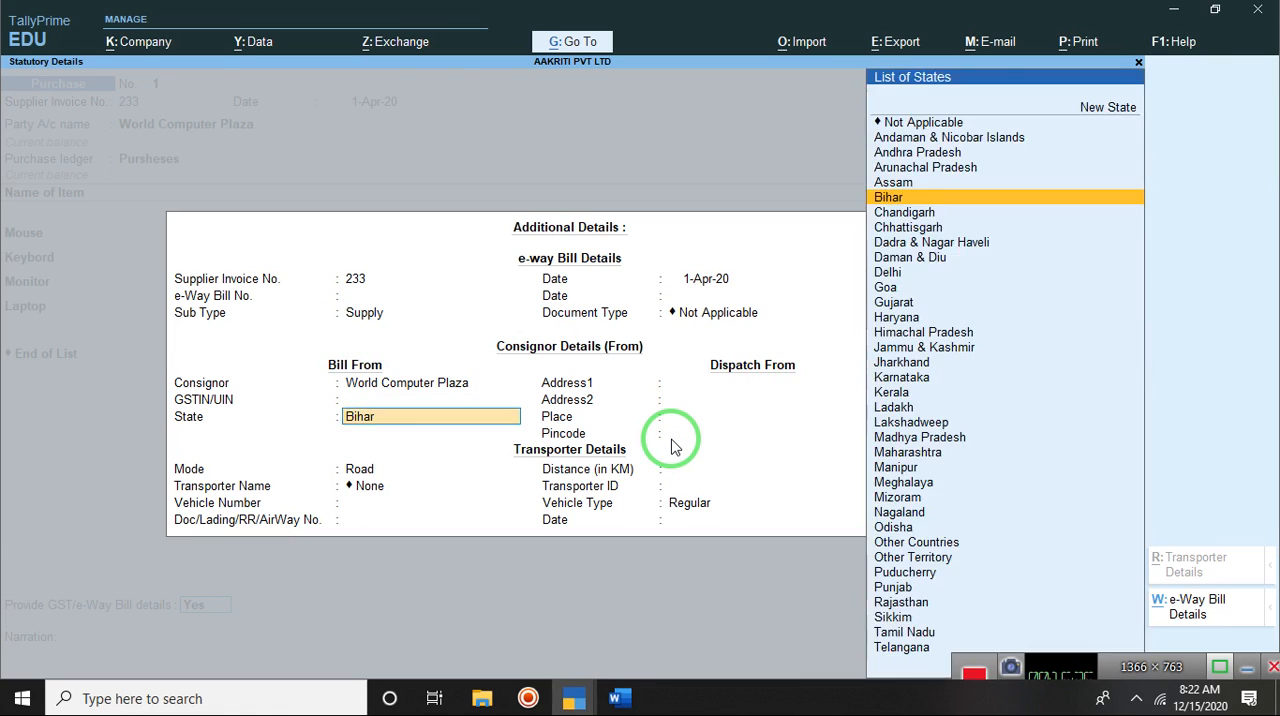
{"action": "key", "text": "Return"}
{"action": "key", "text": "Return"}
{"action": "key", "text": "Return"}
{"action": "key", "text": "Return"}
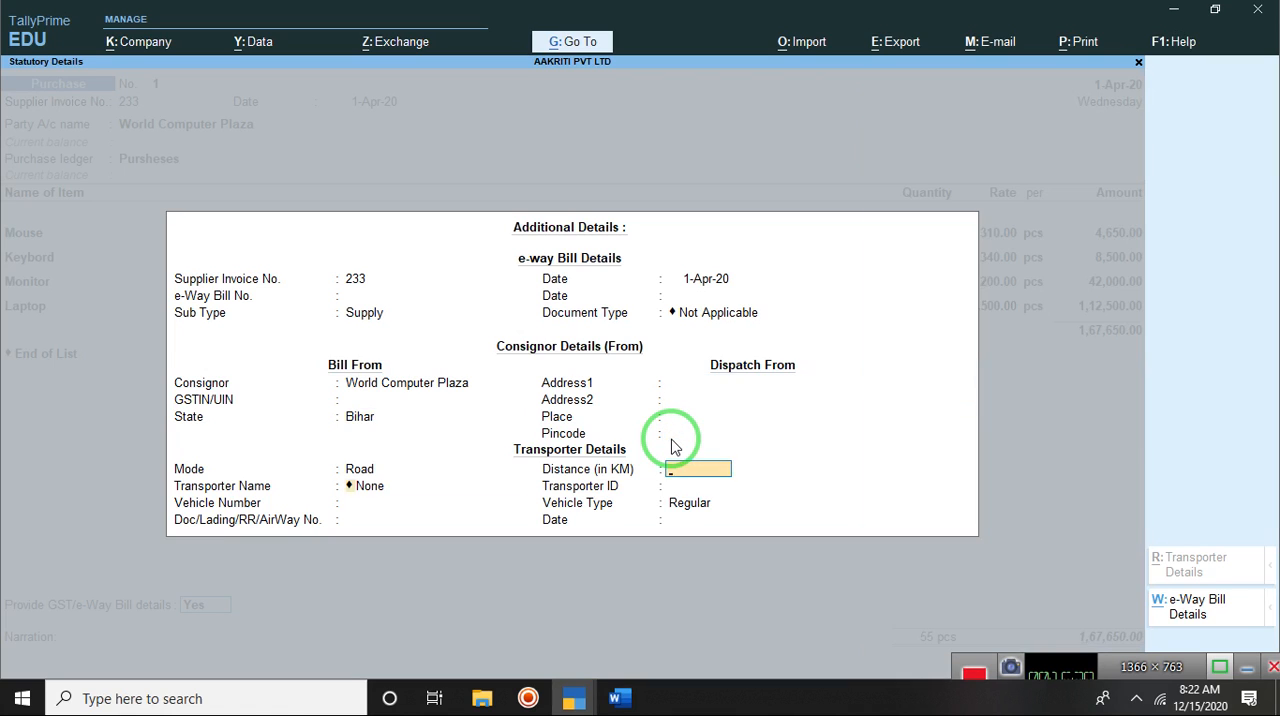
{"action": "key", "text": "Return"}
{"action": "key", "text": "Return"}
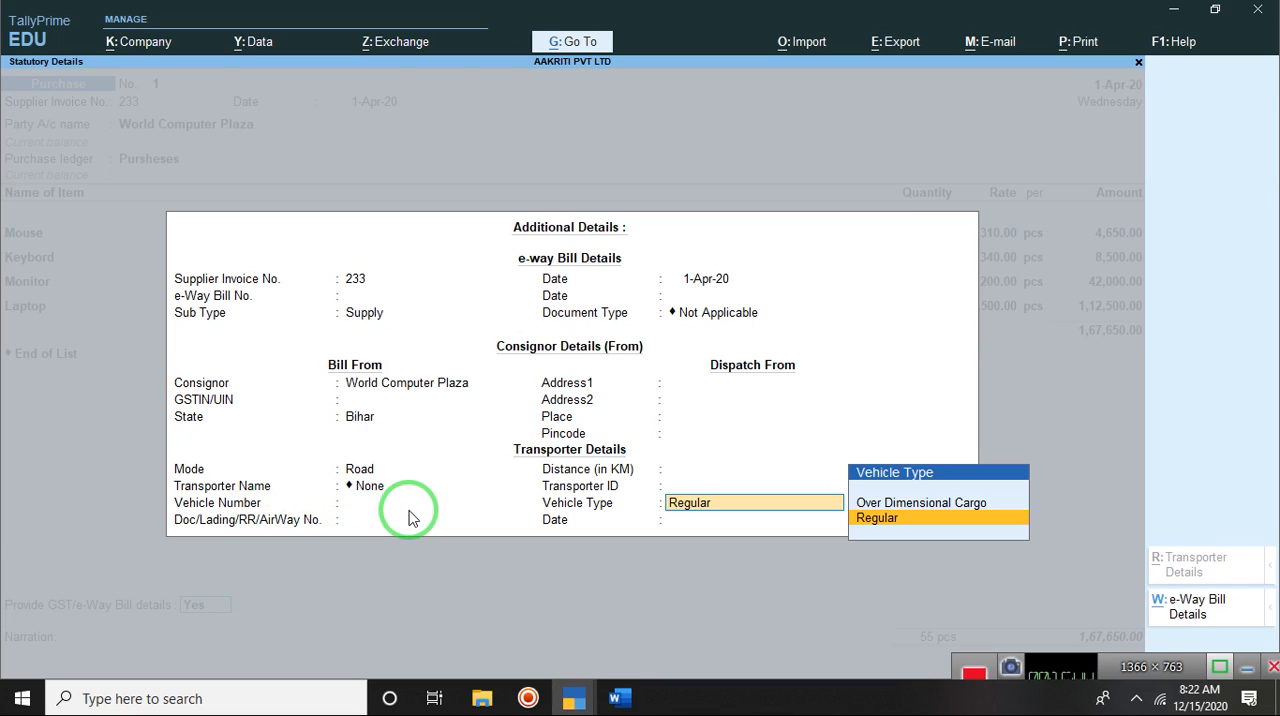
{"action": "key", "text": "Return"}
{"action": "key", "text": "Return"}
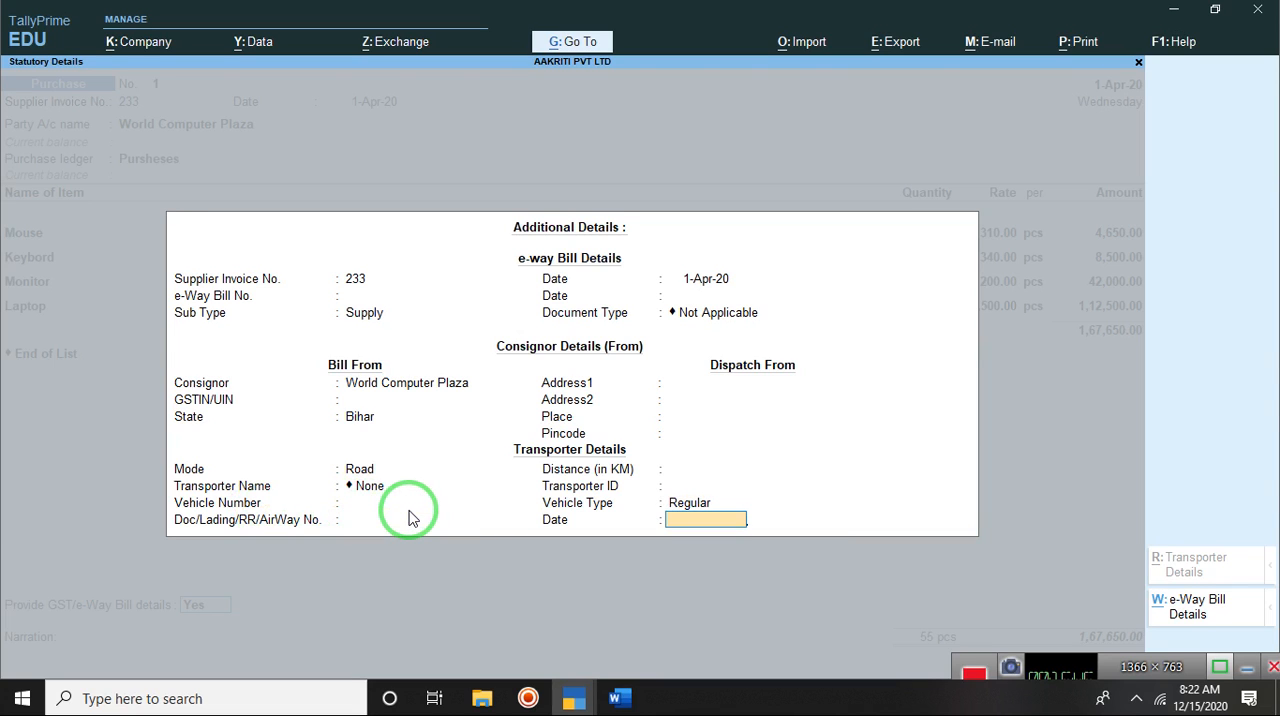
{"action": "key", "text": "Return"}
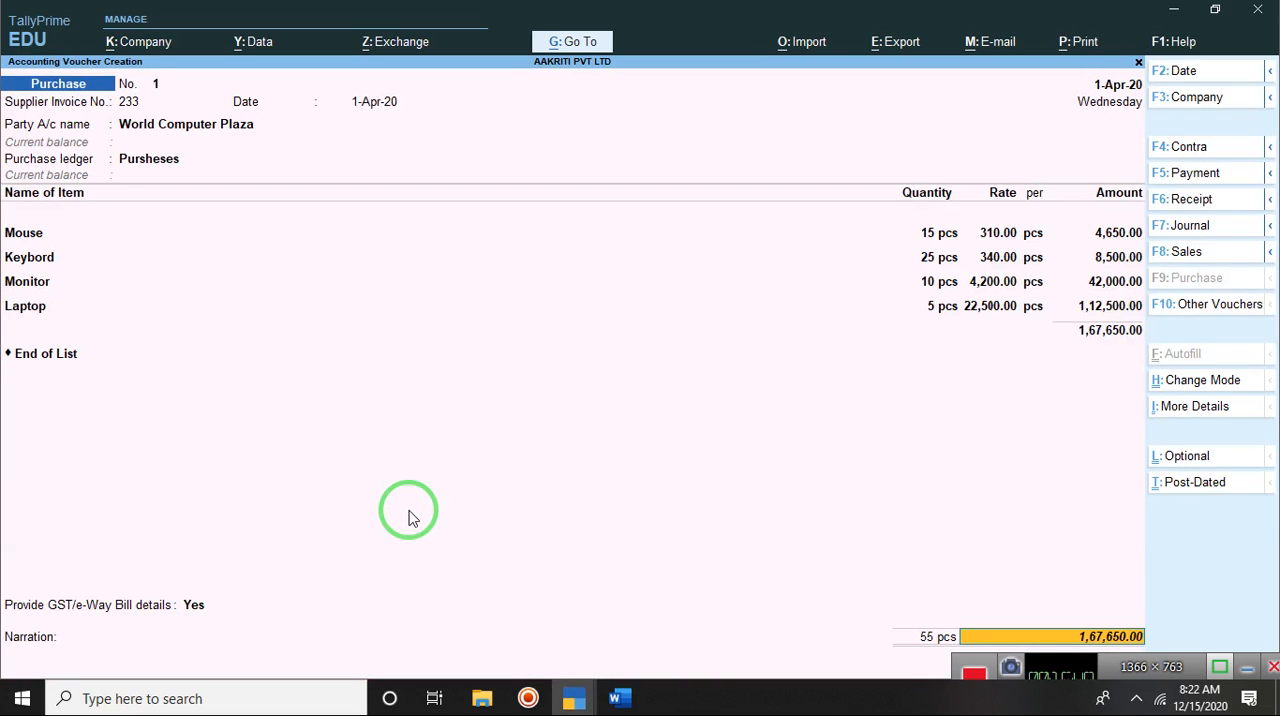
Step: Allocate the full bill amount as a New Ref under the supplier invoice number, and save the purchase voucher without due date or narration
{"action": "key", "text": "Return"}
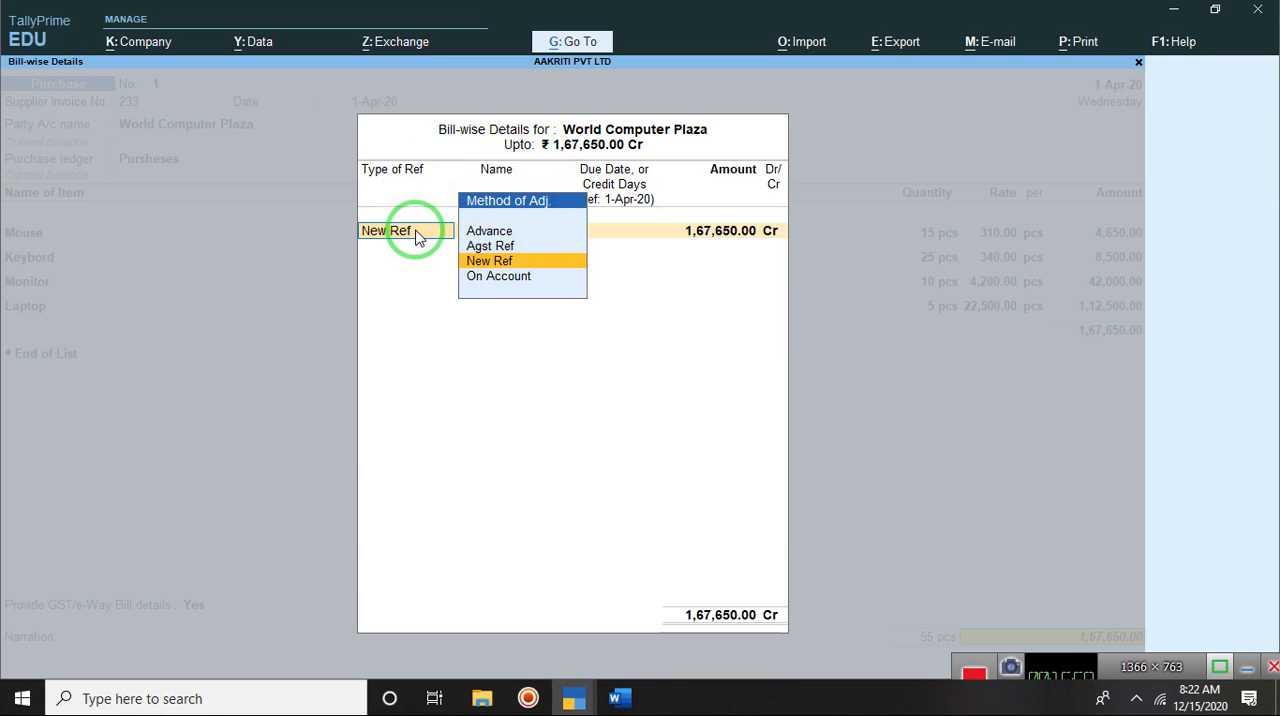
{"action": "key", "text": "Return"}
{"action": "key", "text": "Return"}
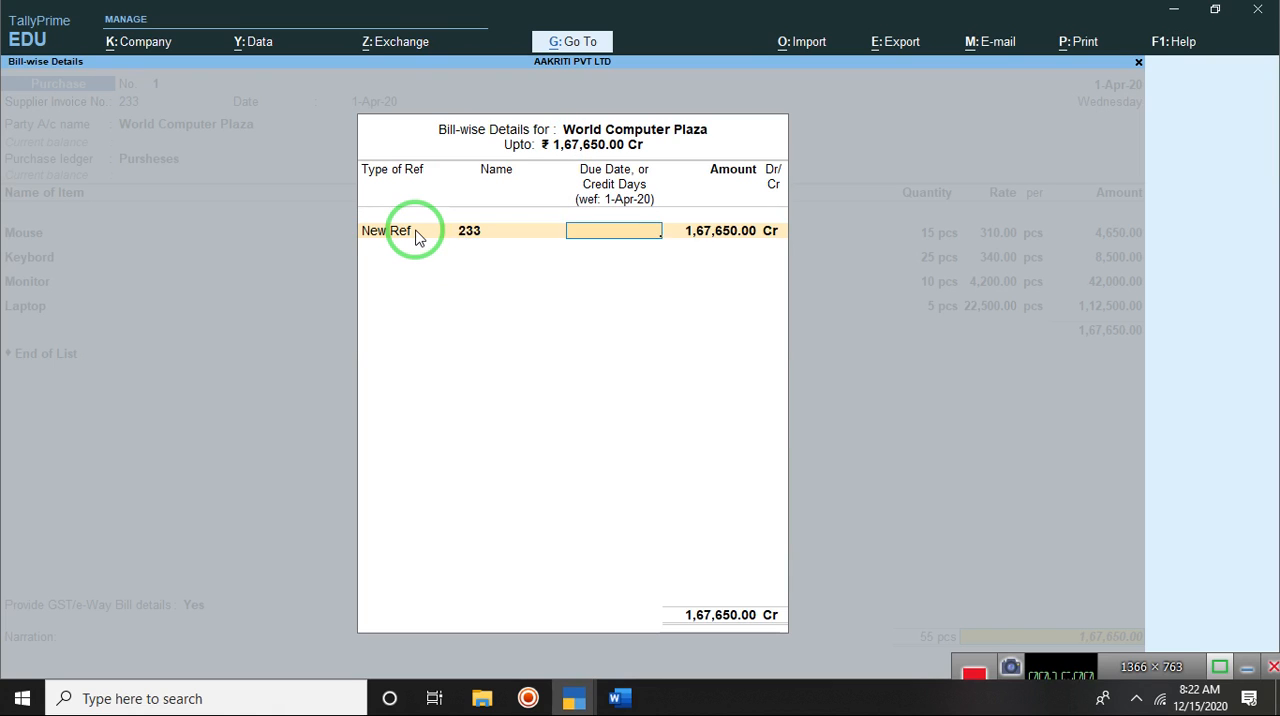
{"action": "key", "text": "Return"}
{"action": "key", "text": "Return"}
{"action": "key", "text": "Return"}
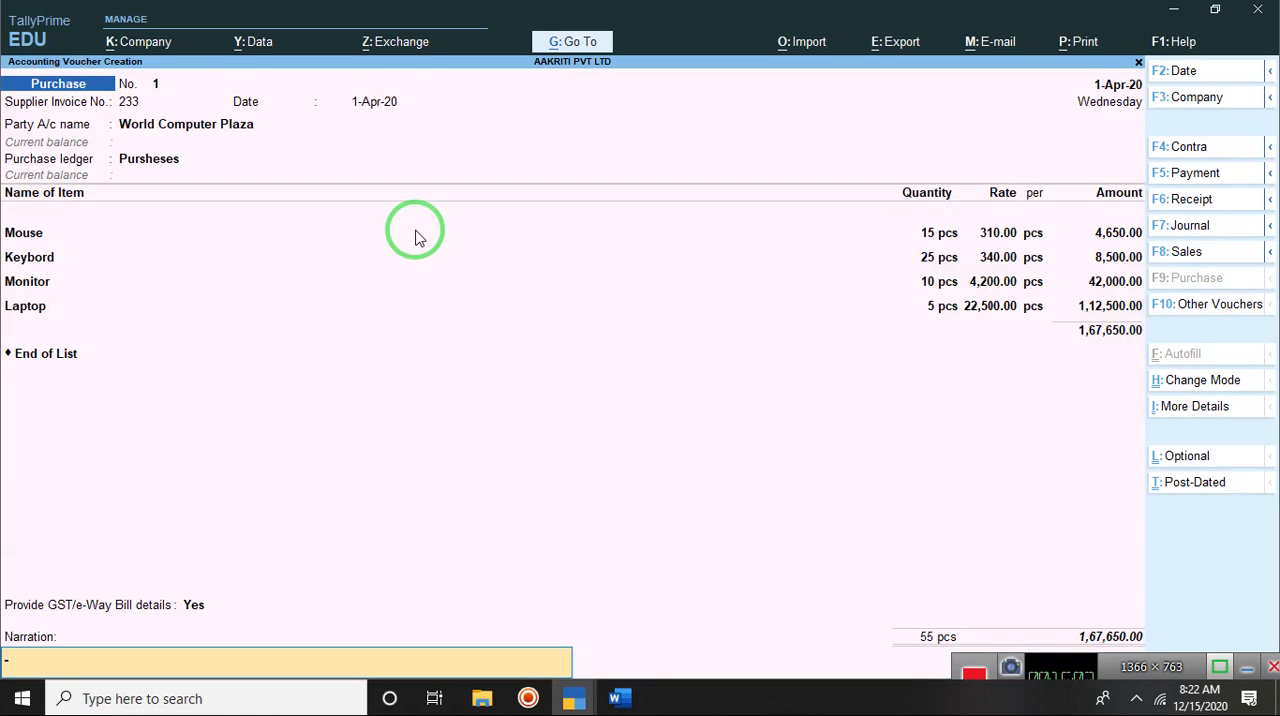
{"action": "key", "text": "Return"}
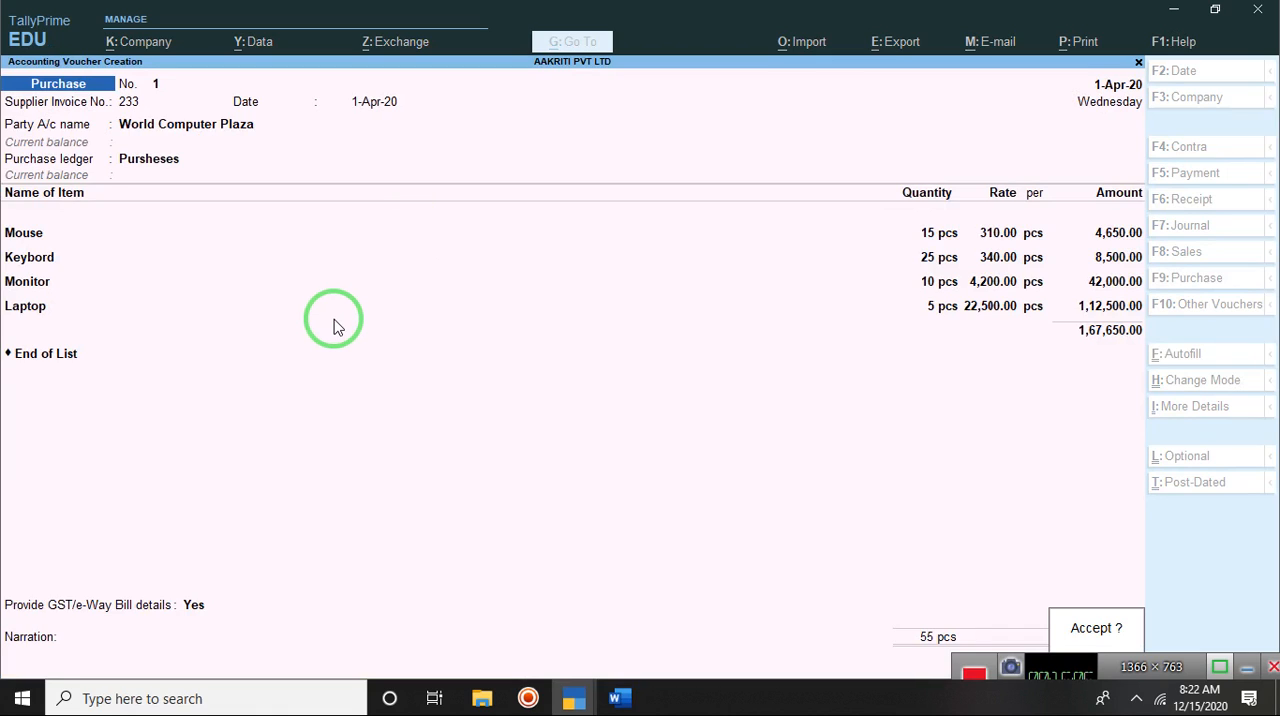
{"action": "key", "text": "Return"}
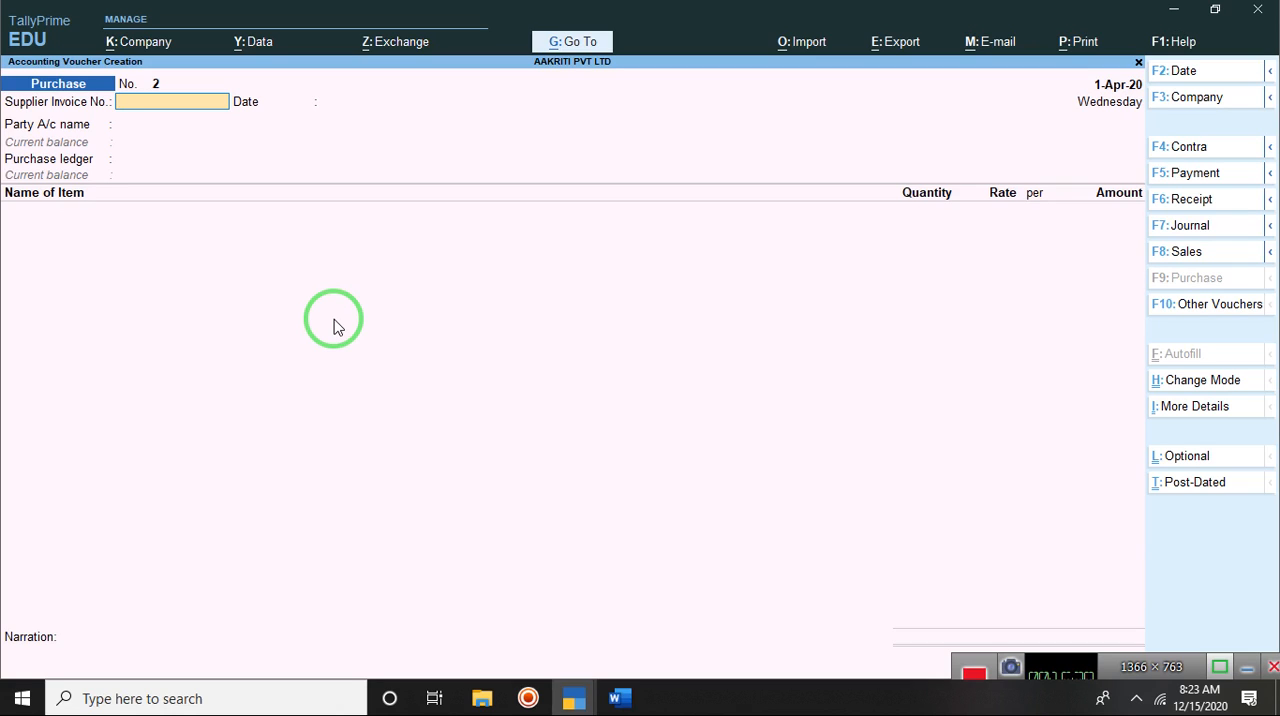
Step: Quit voucher creation and view the World Computer Plaza purchase entry in the Day Book with its details expanded
{"action": "key", "text": "Escape"}
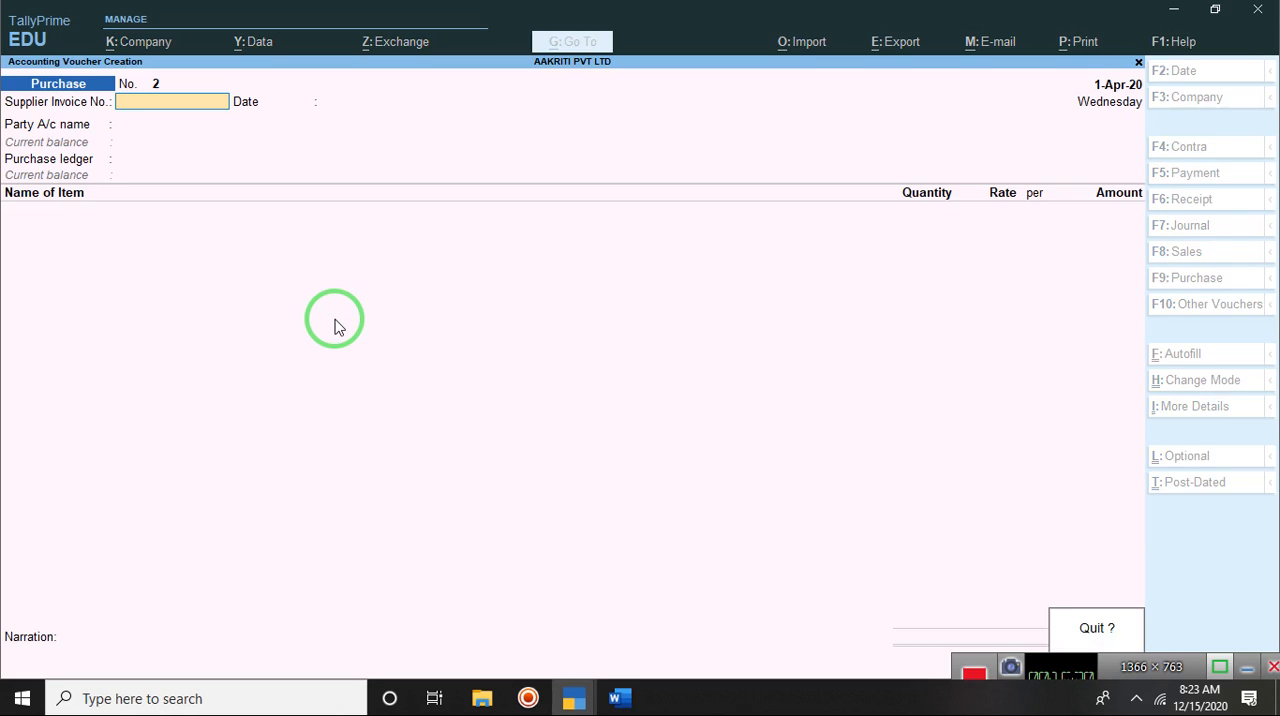
{"action": "key", "text": "Return"}
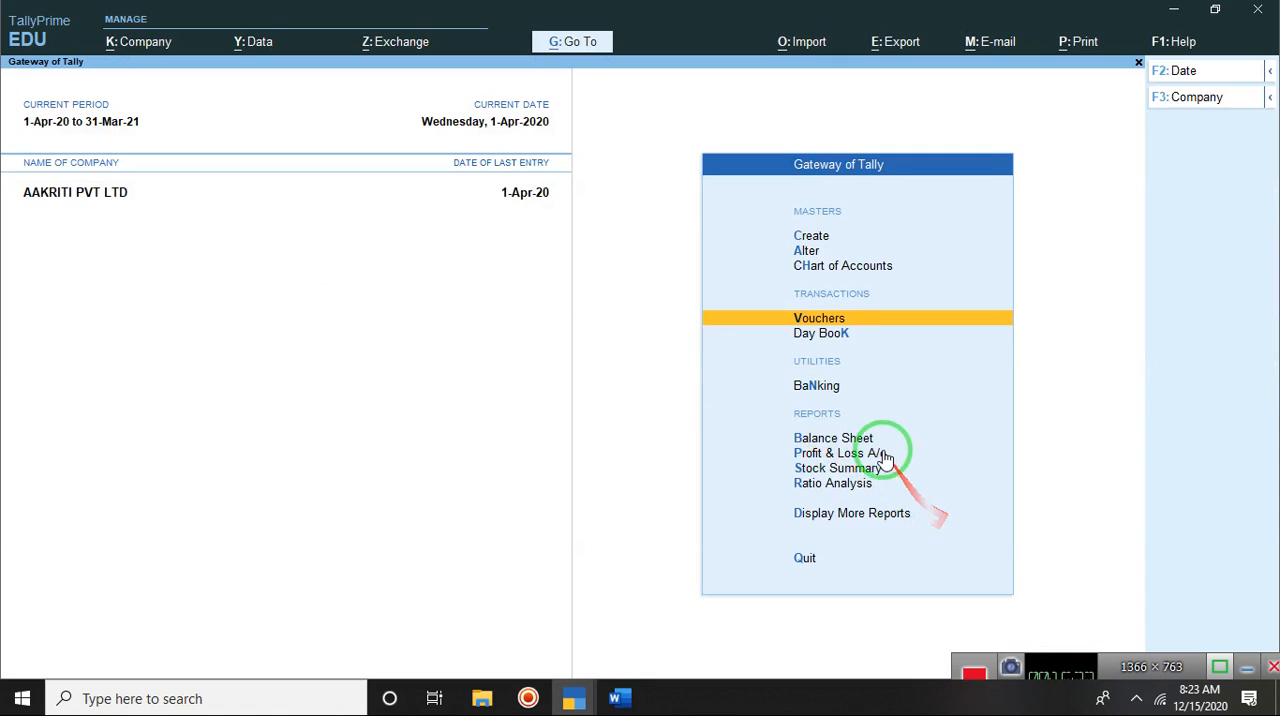
{"action": "left_click", "coordinate": [822, 336]}
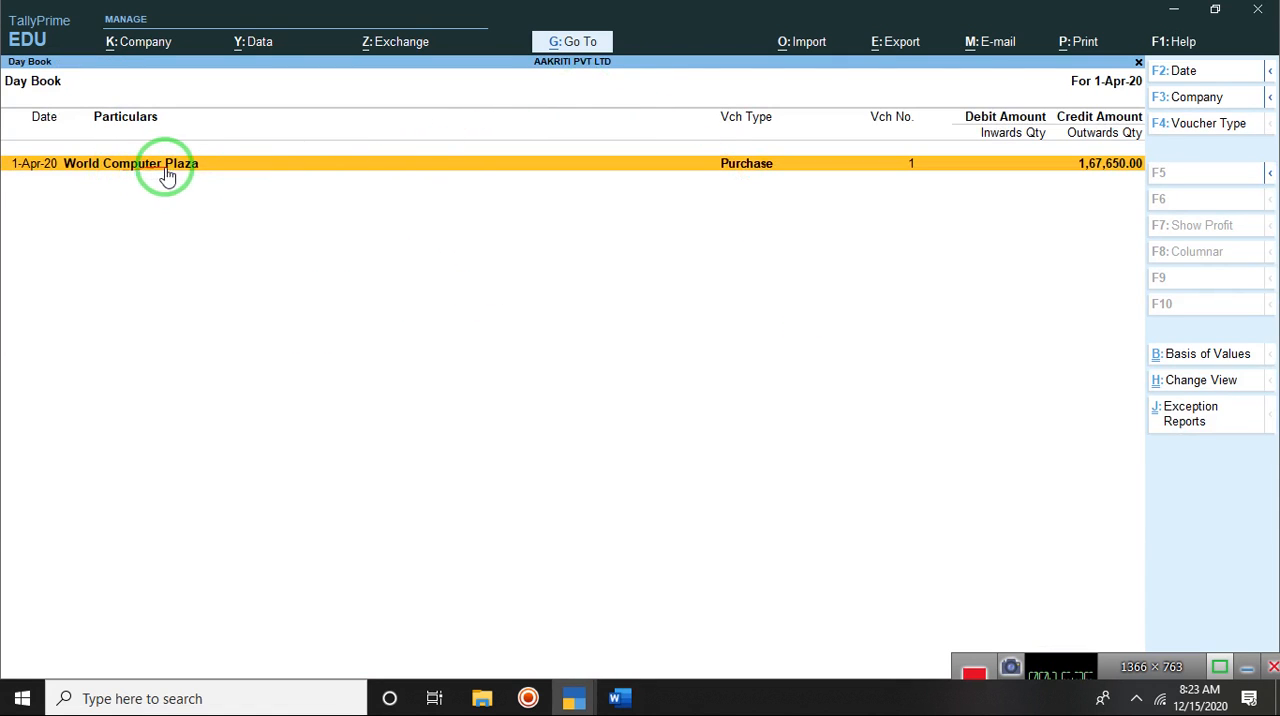
{"action": "left_click", "coordinate": [748, 166], "text": "shift"}
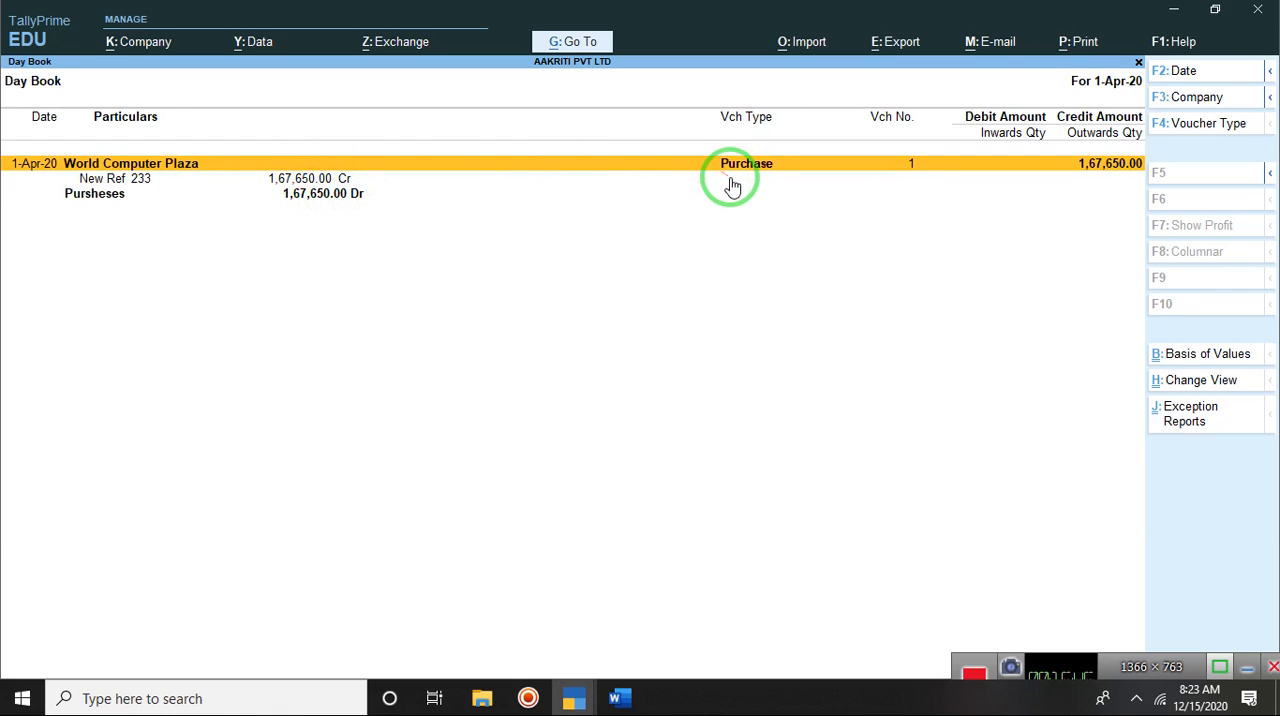
{"action": "left_click", "coordinate": [803, 163], "text": "shift"}
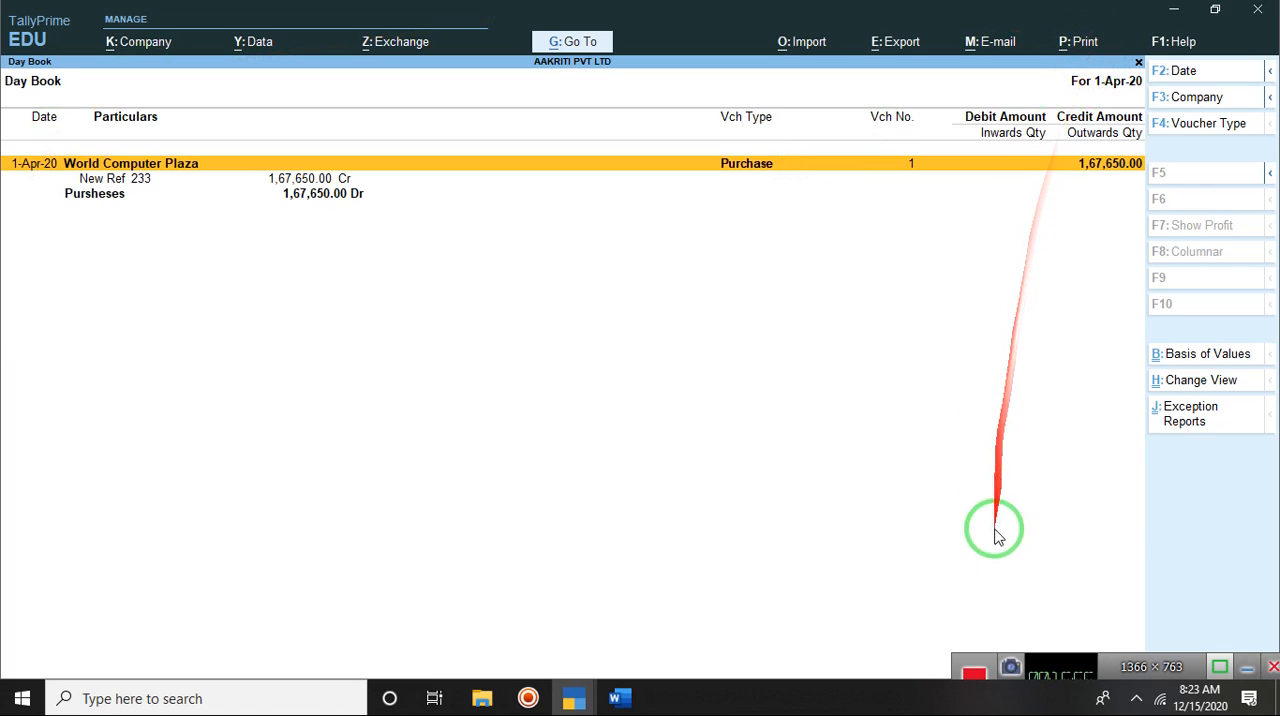
Step: Minimize the TallyPrime window to show the desktop
{"action": "left_click_drag", "start_coordinate": [1040, 666], "coordinate": [995, 641]}
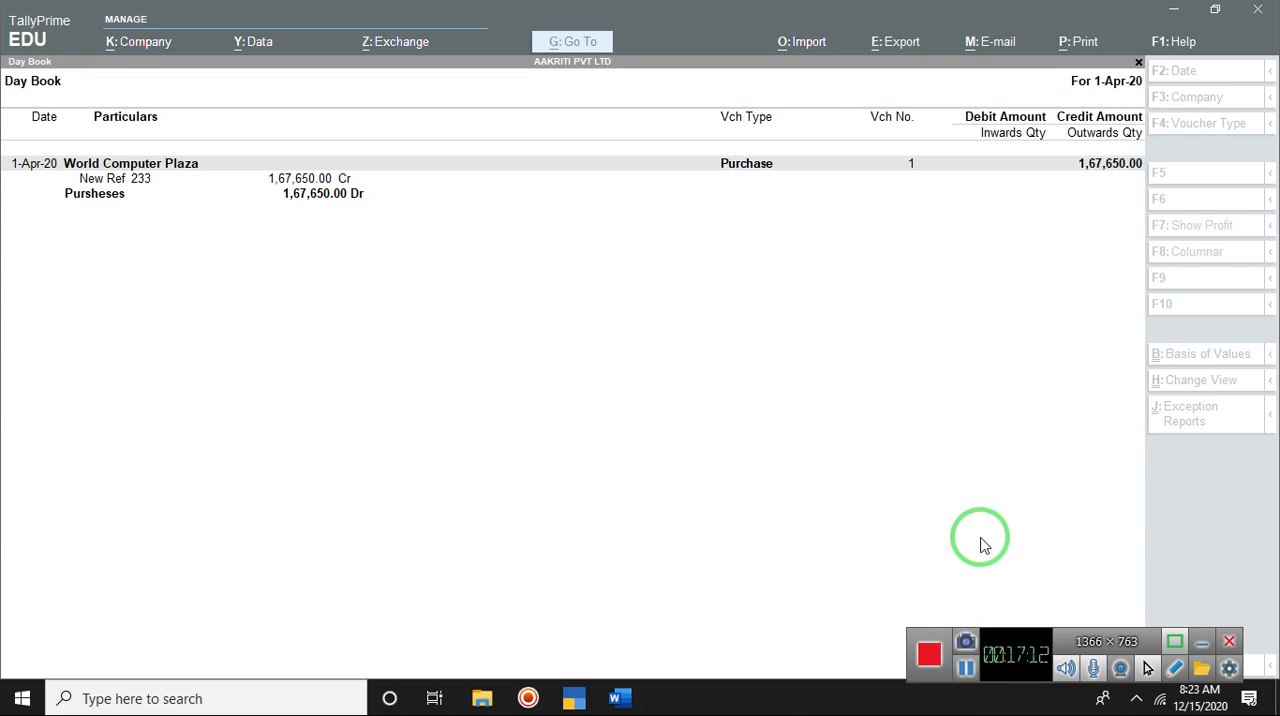
{"action": "left_click", "coordinate": [966, 670]}
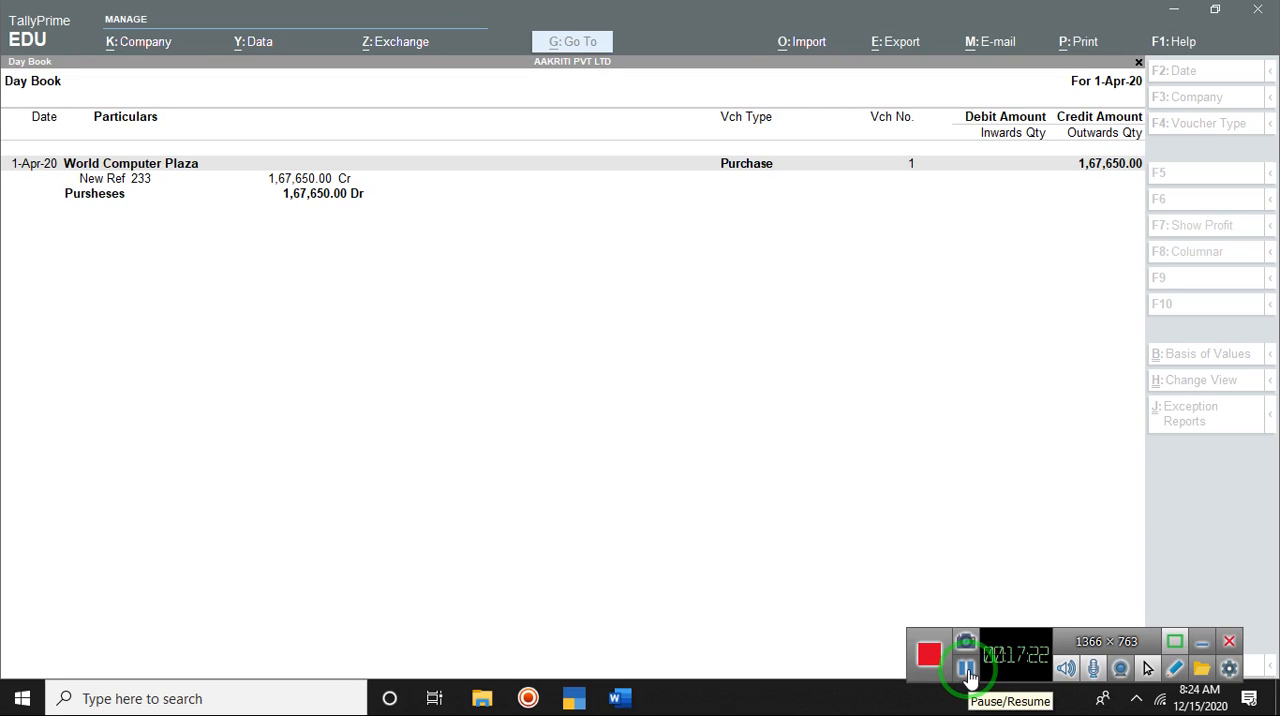
{"action": "mouse_move", "coordinate": [968, 676]}
{"action": "left_mouse_down"}
{"action": "mouse_move", "coordinate": [957, 662]}
{"action": "mouse_move", "coordinate": [971, 585]}
{"action": "mouse_move", "coordinate": [1272, 92]}
{"action": "left_mouse_up"}
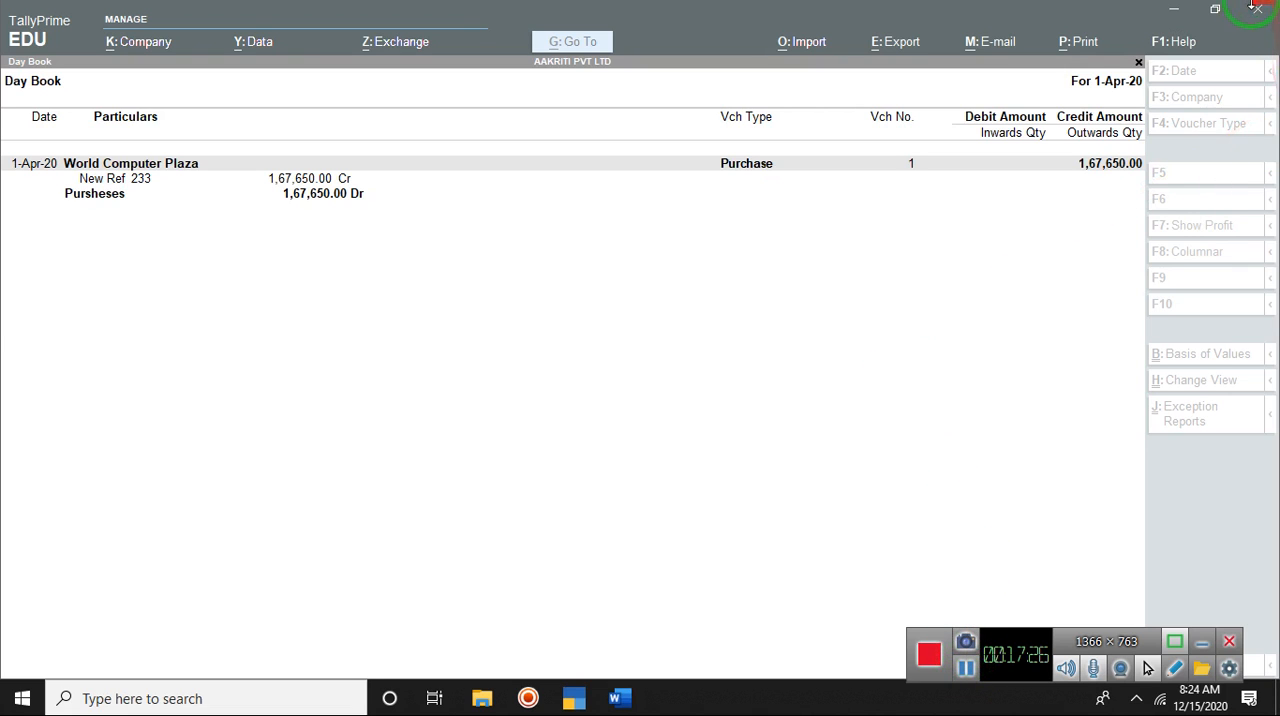
{"action": "left_click", "coordinate": [1178, 10]}
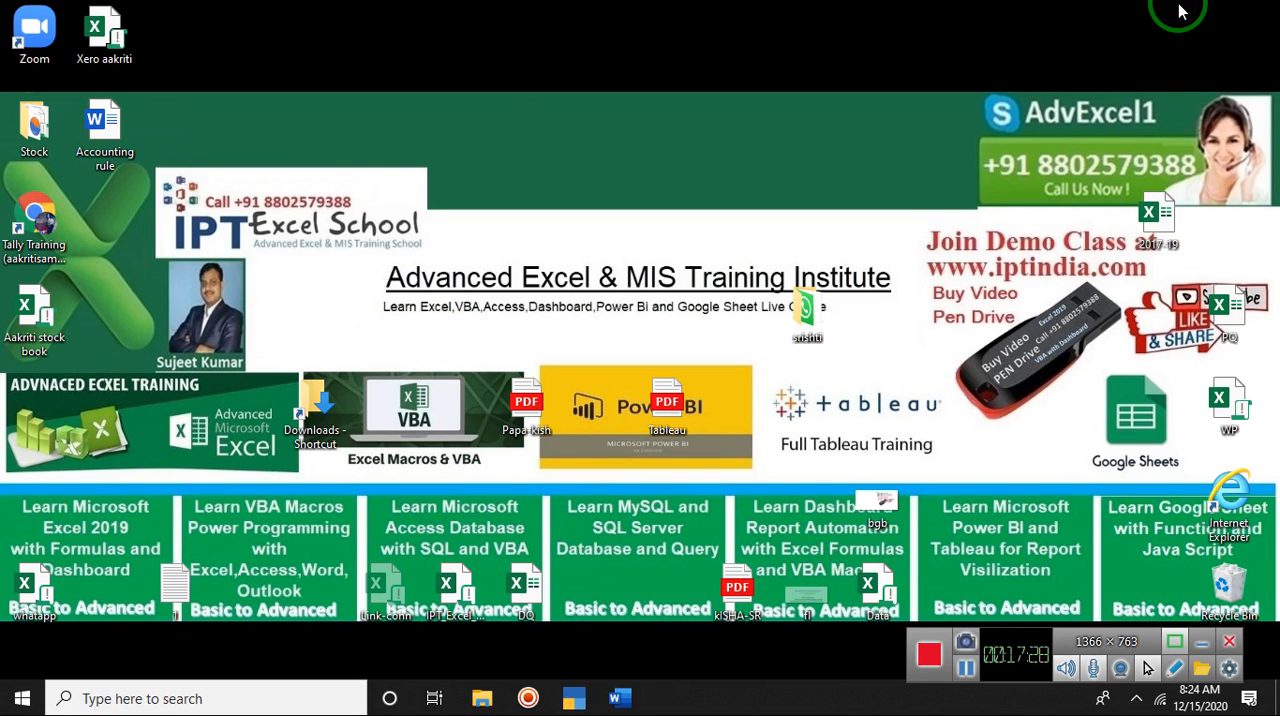